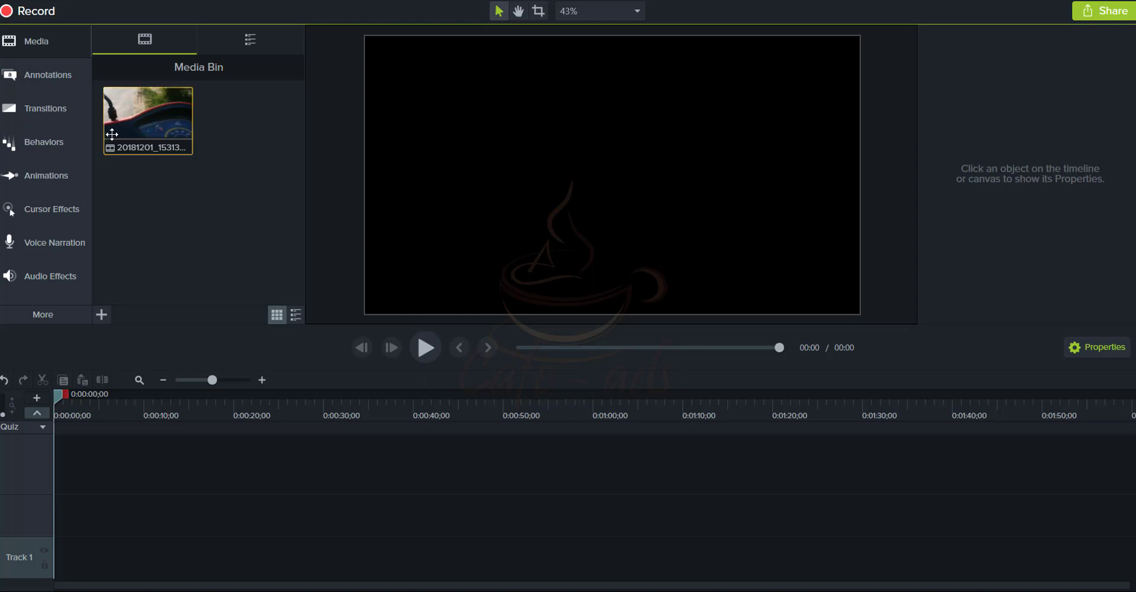
pyautogui.click(36, 47)
pyautogui.click(36, 44)
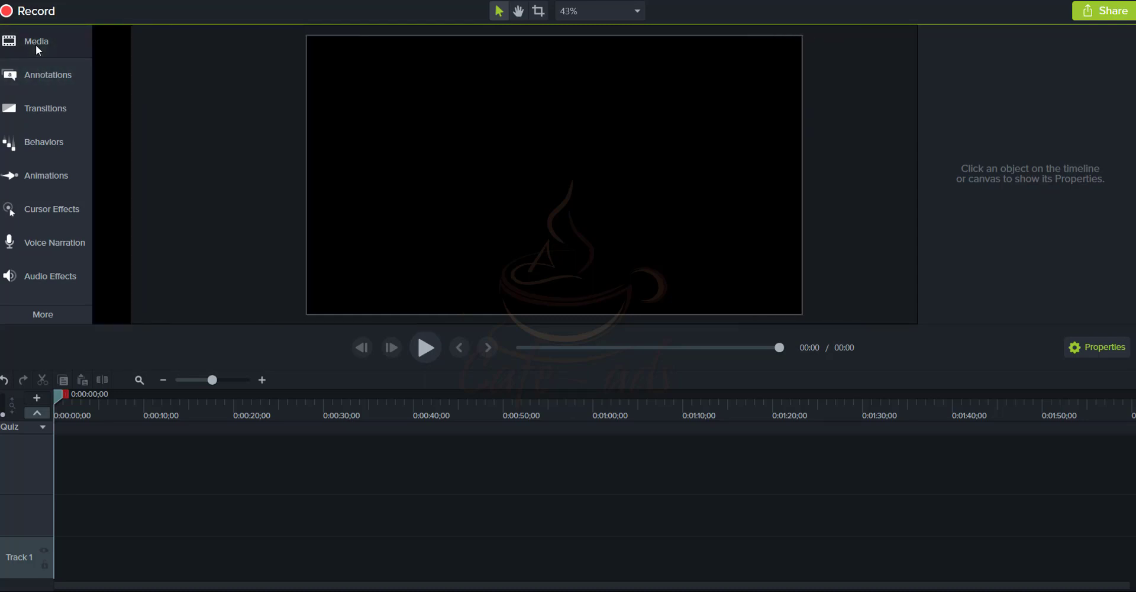
pyautogui.rightClick(150, 195)
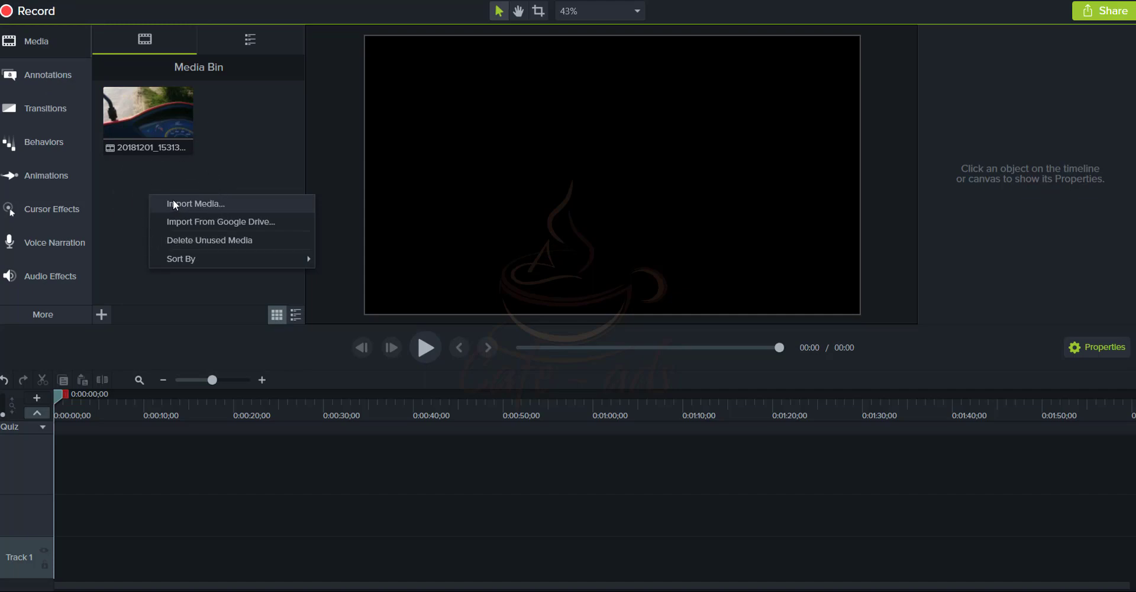
pyautogui.click(175, 202)
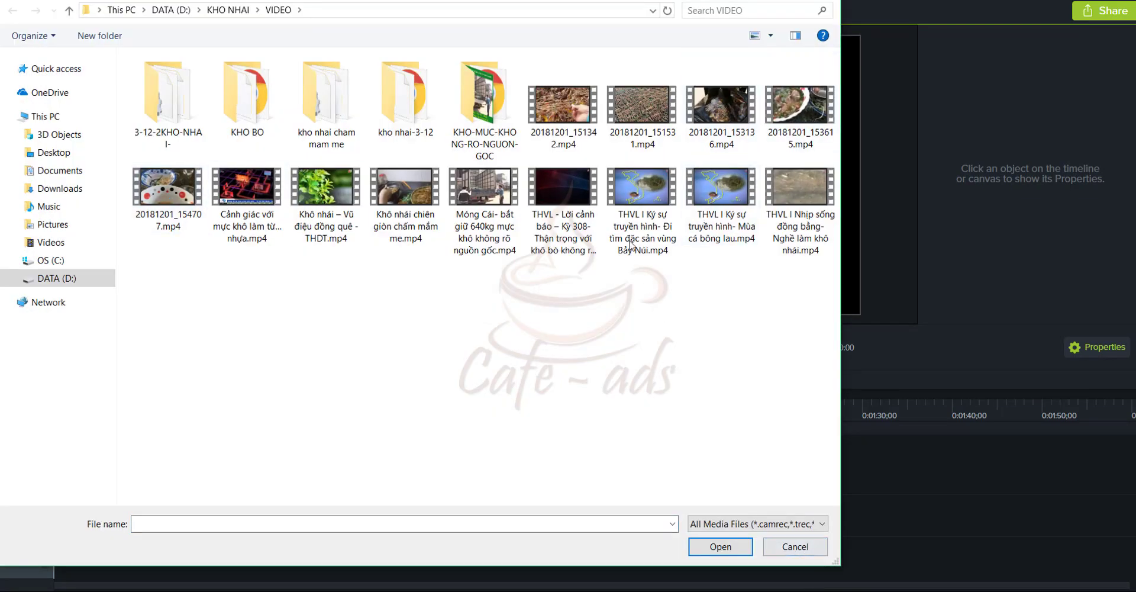
pyautogui.click(794, 549)
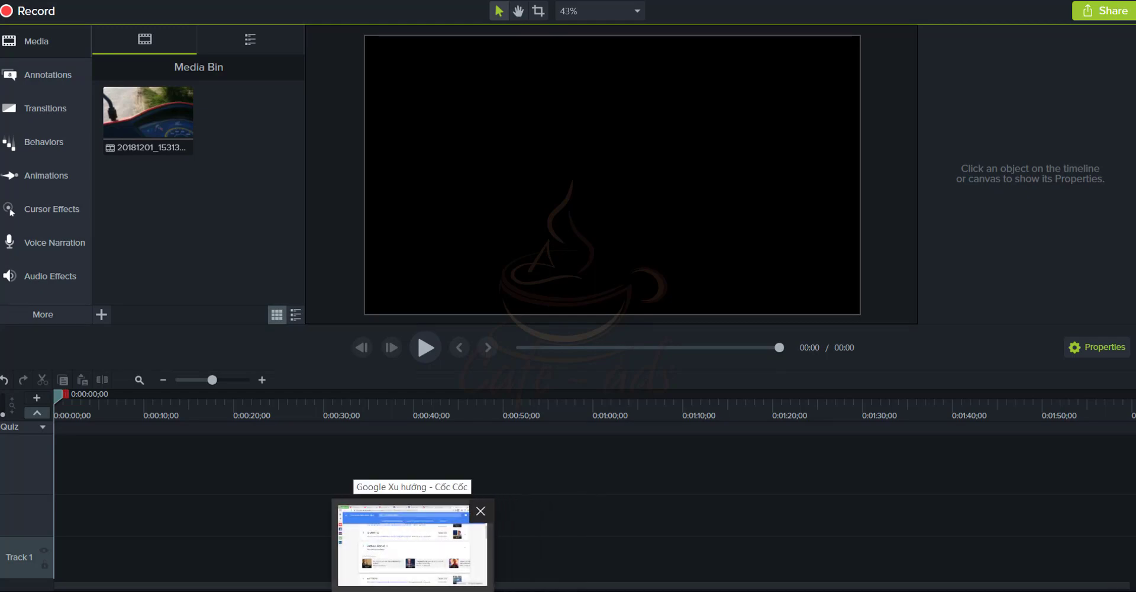
# In Cốc Cốc, load facebook.com in a new tab and go to the Watch section
pyautogui.click(412, 545)
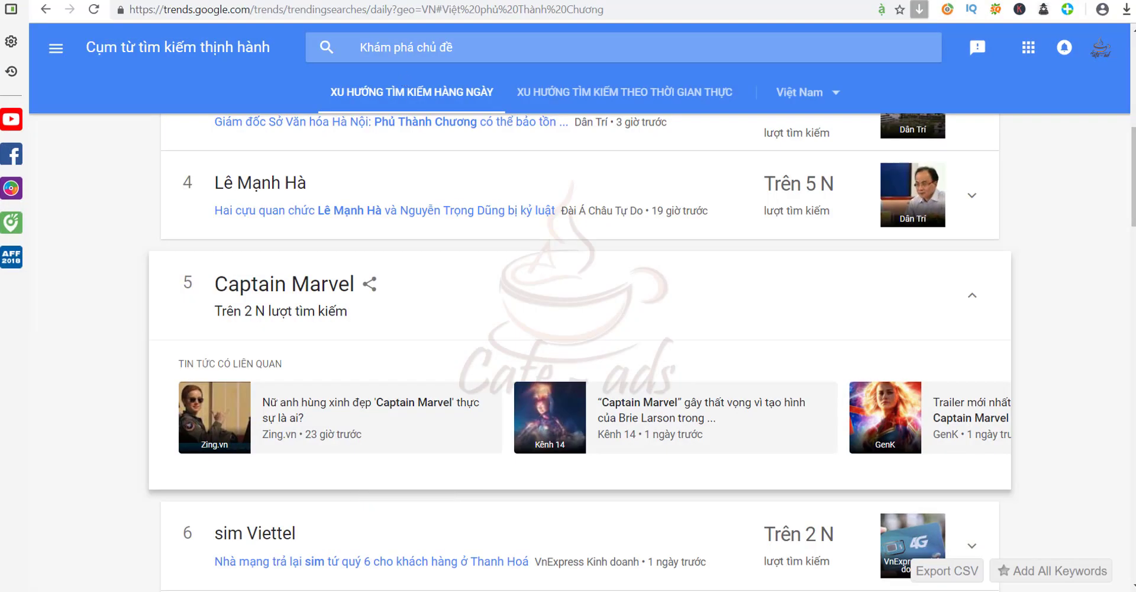
pyautogui.hotkey('ctrl', 'Tab')
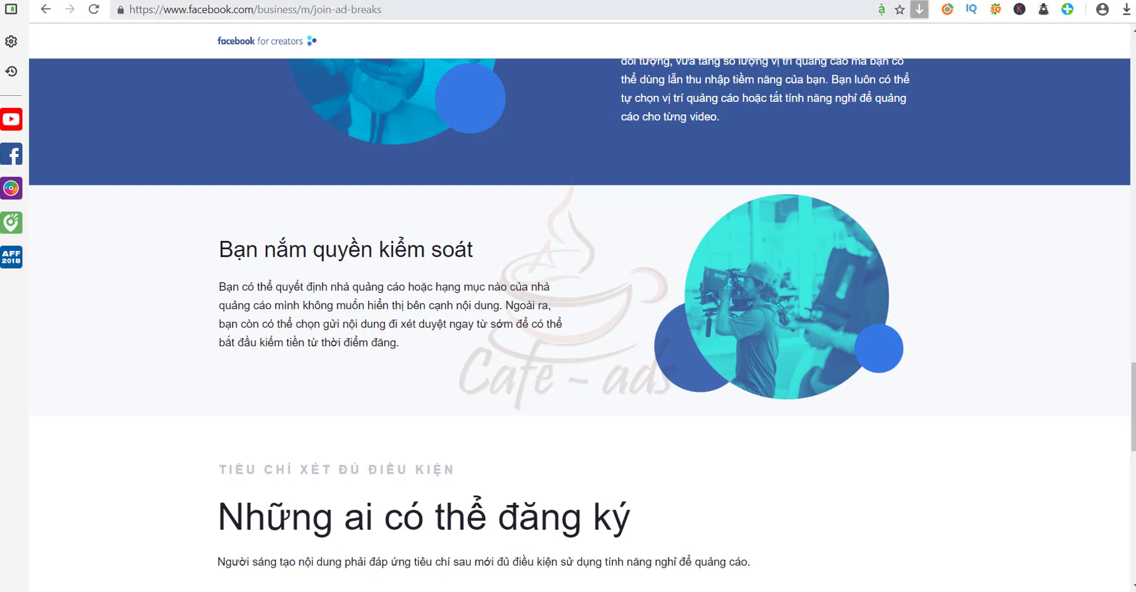
pyautogui.hotkey('ctrl', 't')
pyautogui.write('facebook.com')
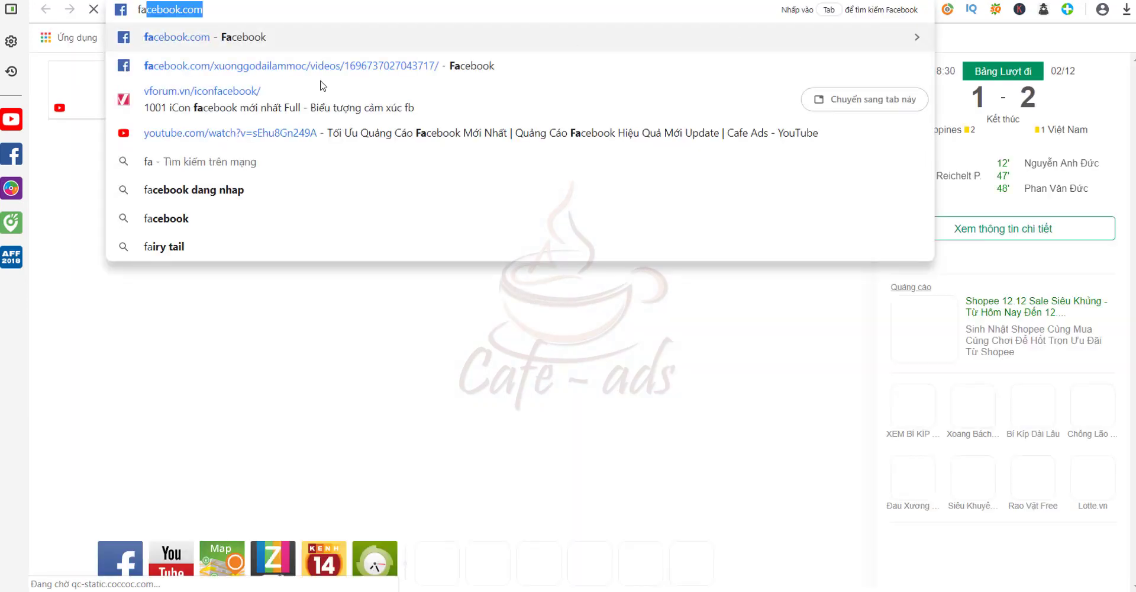
pyautogui.click(281, 38)
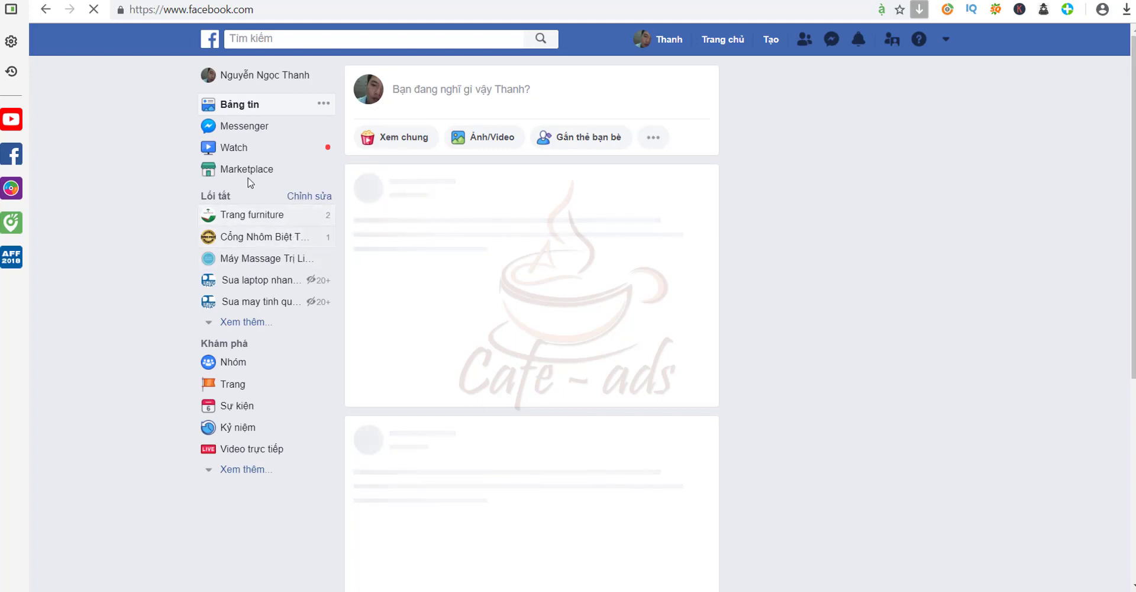
pyautogui.click(235, 152)
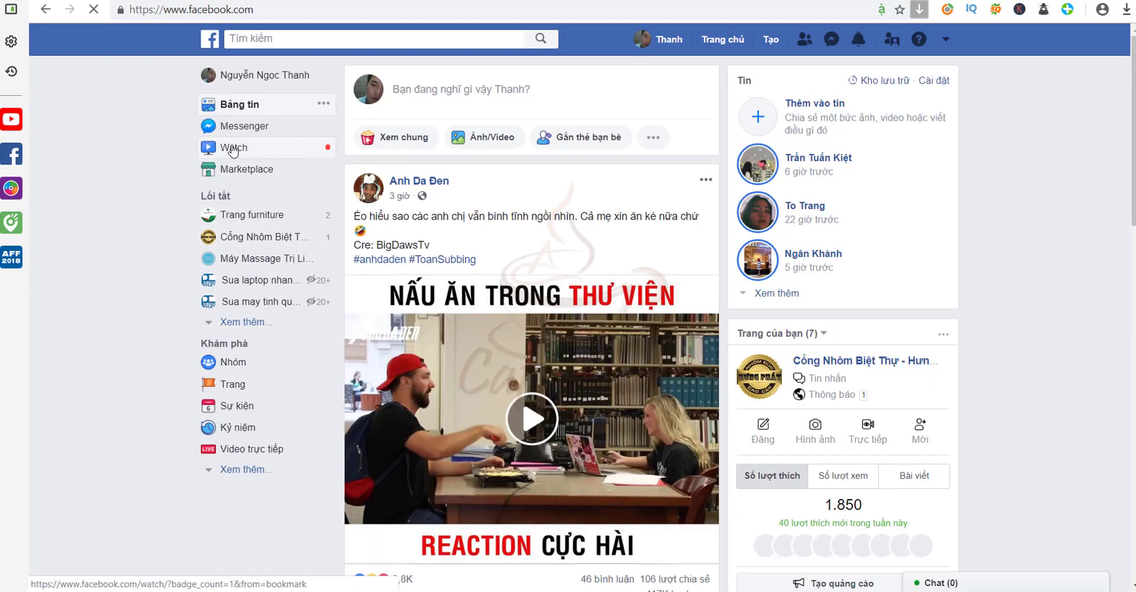
pyautogui.click(233, 152)
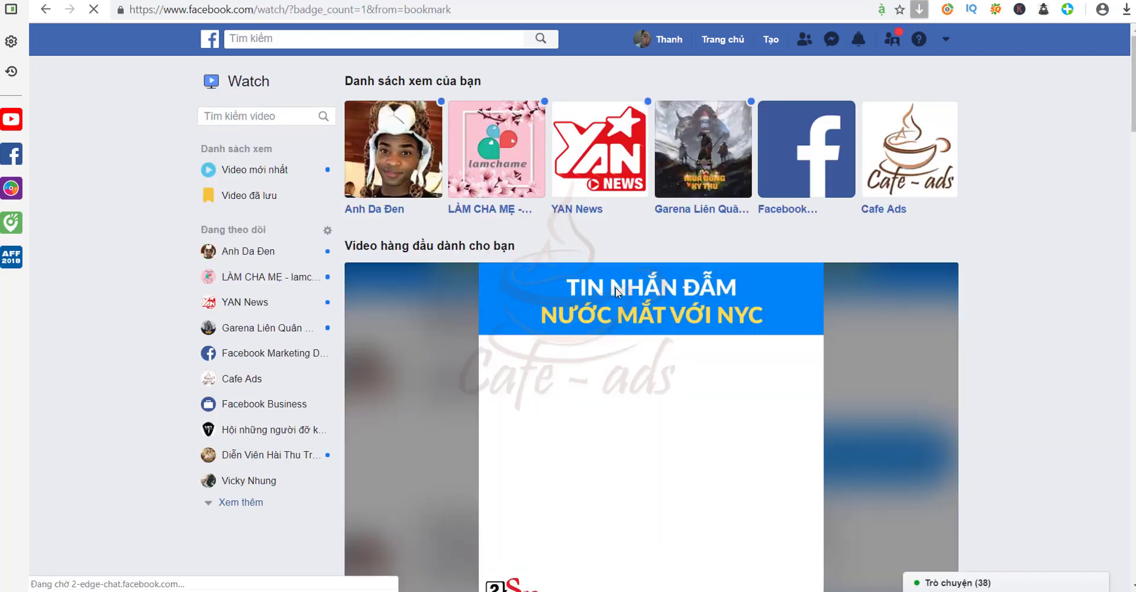
# Open the 'Đỉnh cao của dạy con' video from the LÀM CHA MẸ watchlist page
pyautogui.click(528, 177)
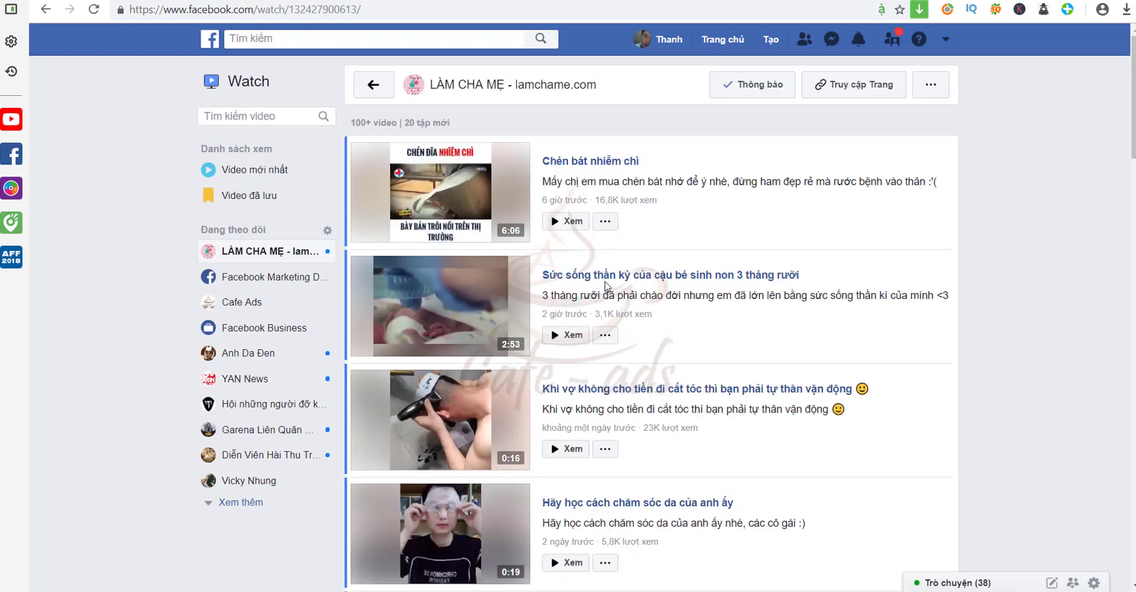
pyautogui.scroll(-3, 606, 285)
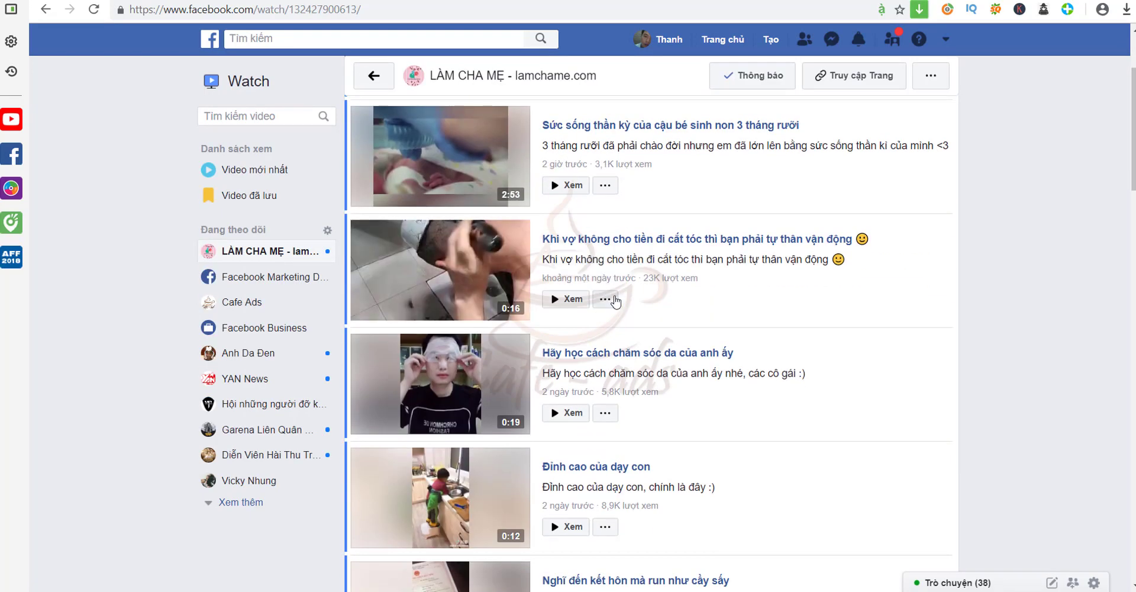
pyautogui.scroll(-2, 615, 296)
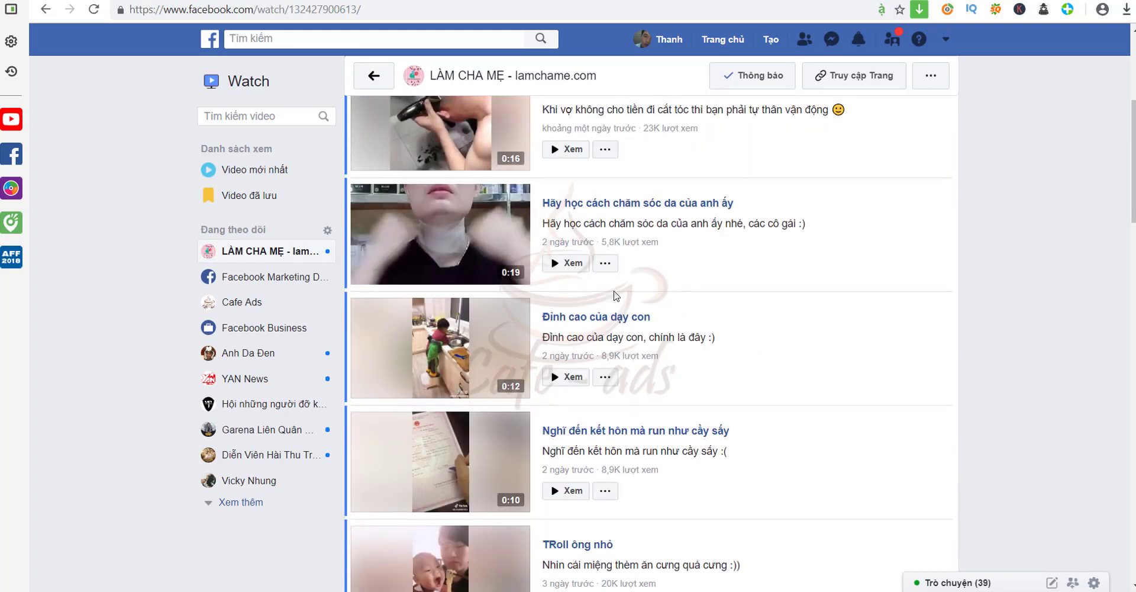
pyautogui.moveTo(453, 345)
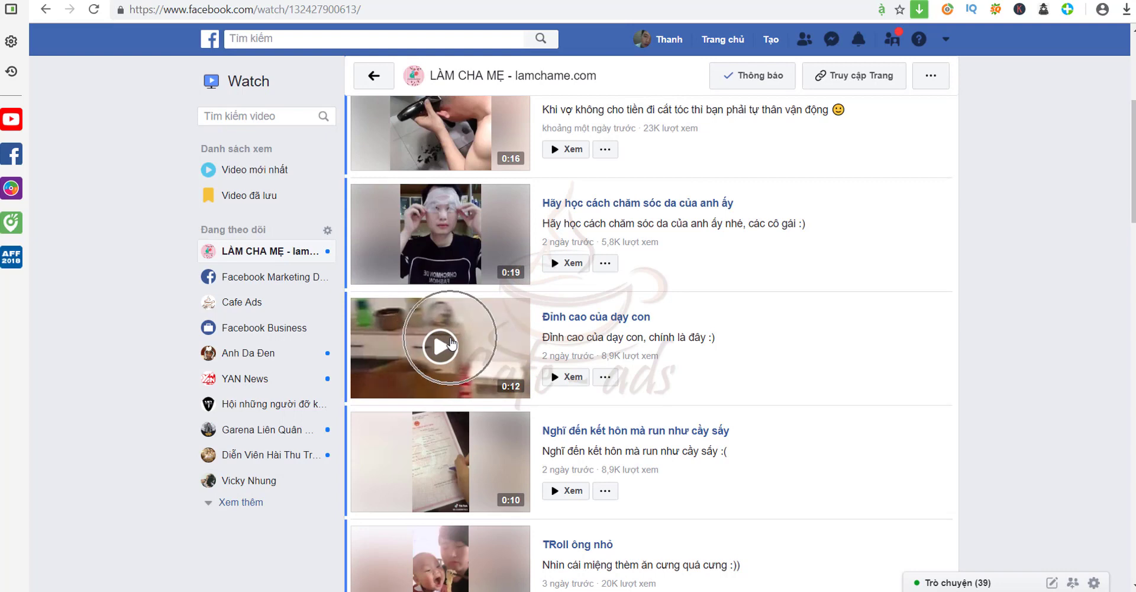
pyautogui.click(452, 345)
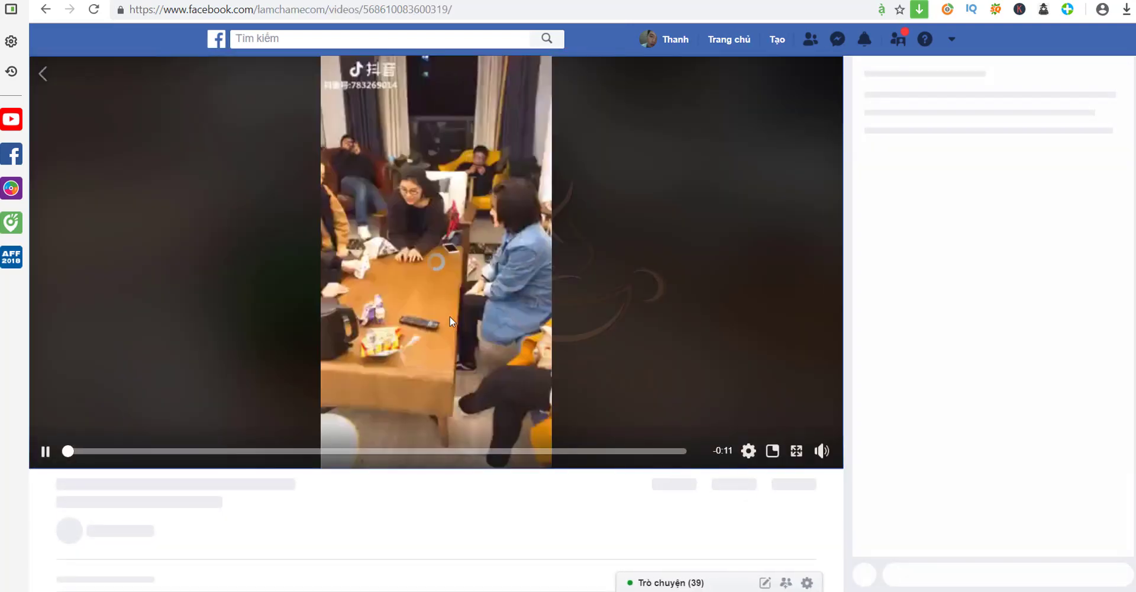
# Pause the video, hide the download bar above it and select the page address
pyautogui.click(439, 297)
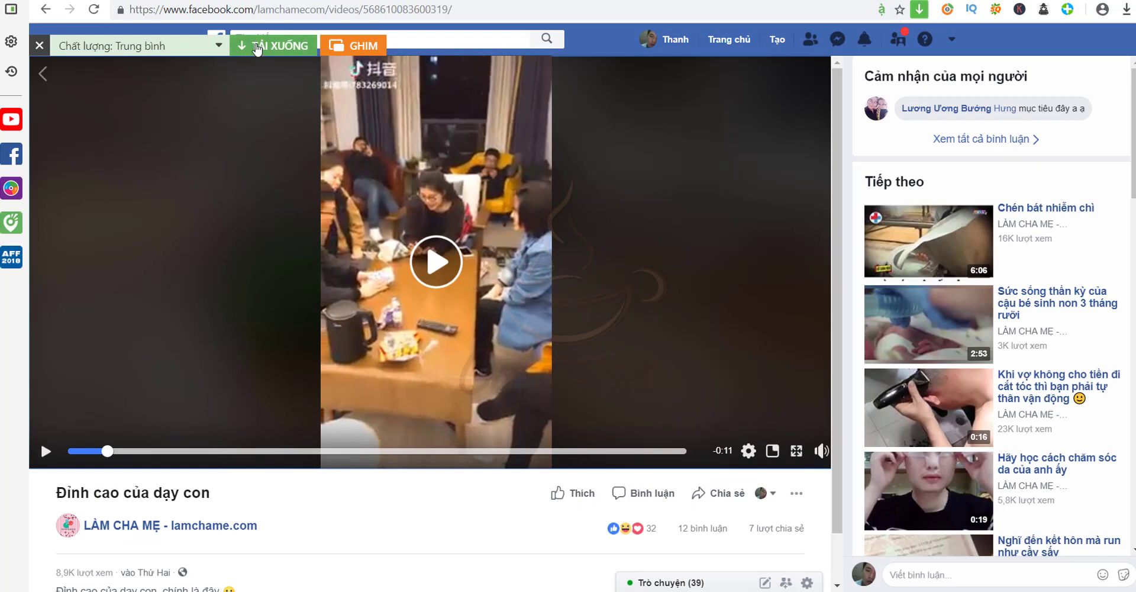
pyautogui.click(254, 48)
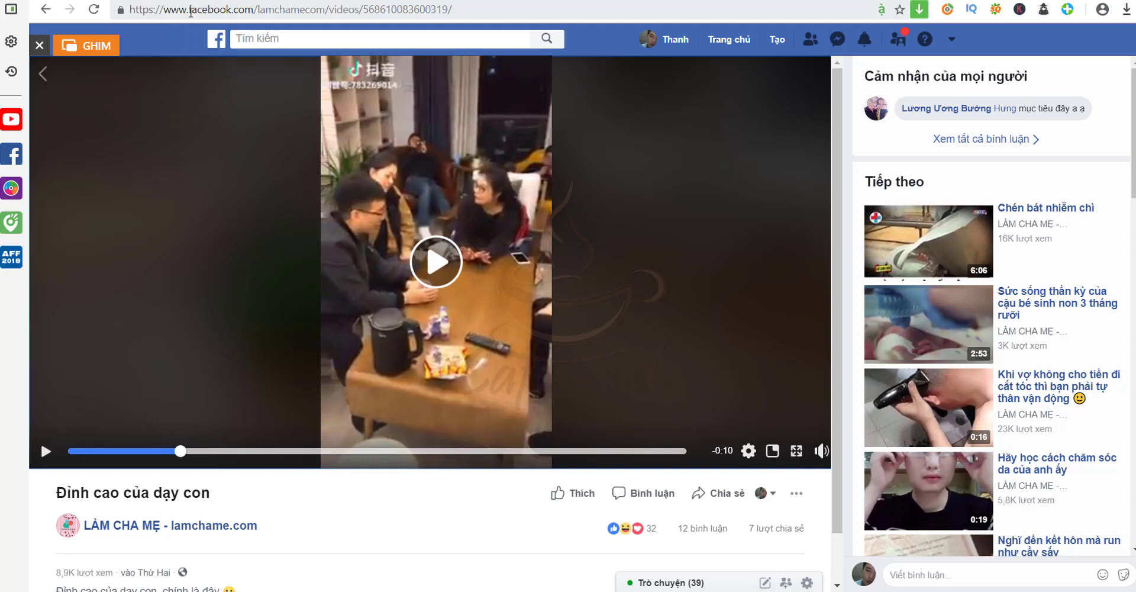
pyautogui.click(190, 10)
# Replace 'www' with 'm' in the address to load the mobile video page, then play it
pyautogui.click(187, 10)
pyautogui.moveTo(187, 10); pyautogui.dragTo(164, 11)
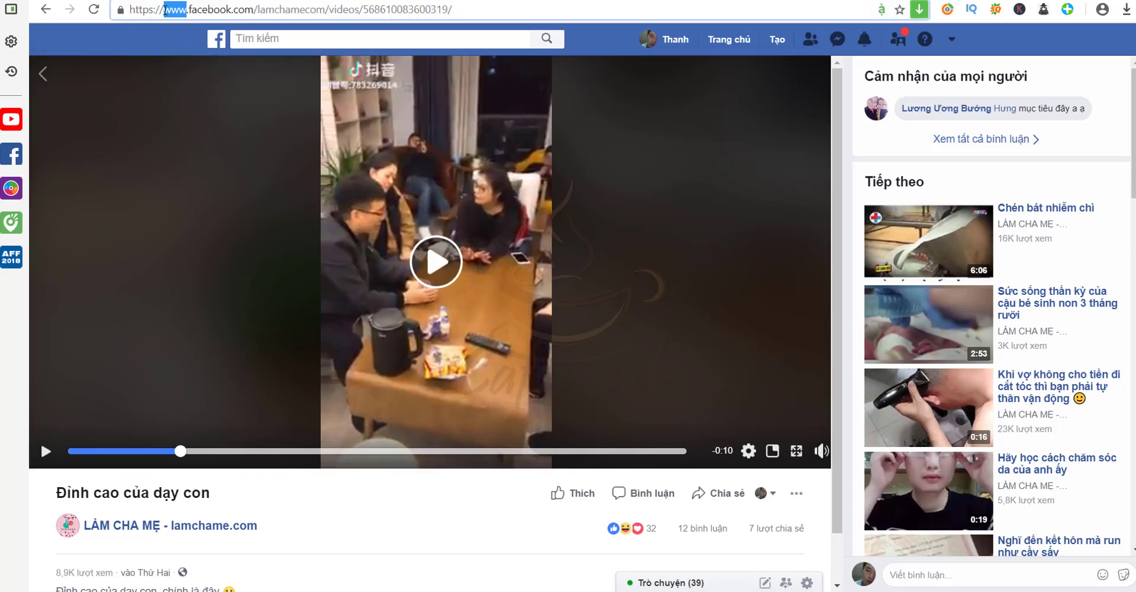
pyautogui.write('m')
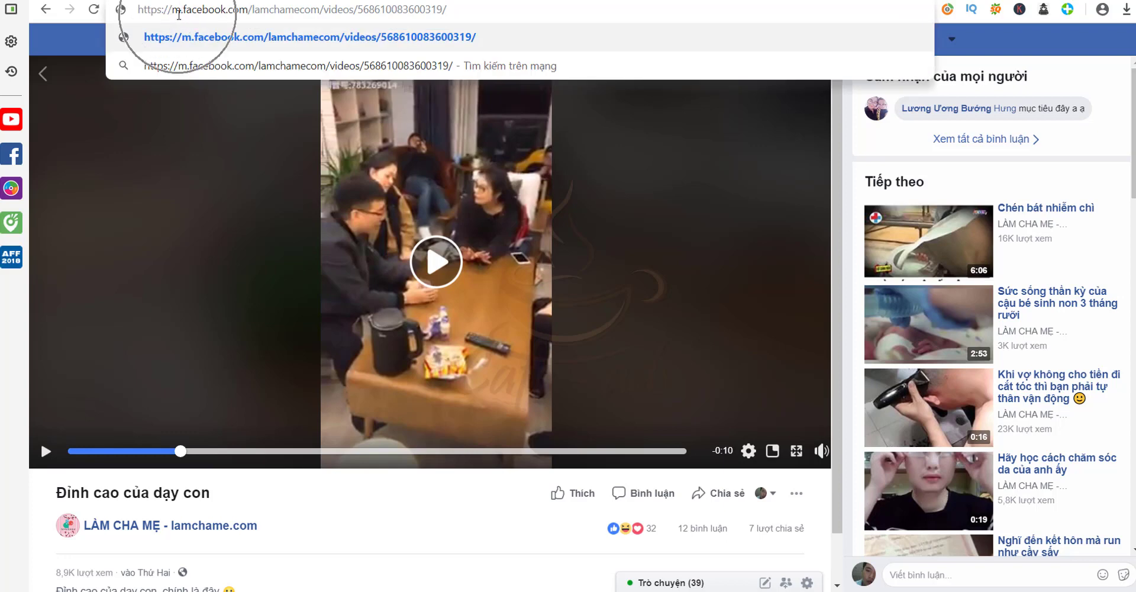
pyautogui.press('Return')
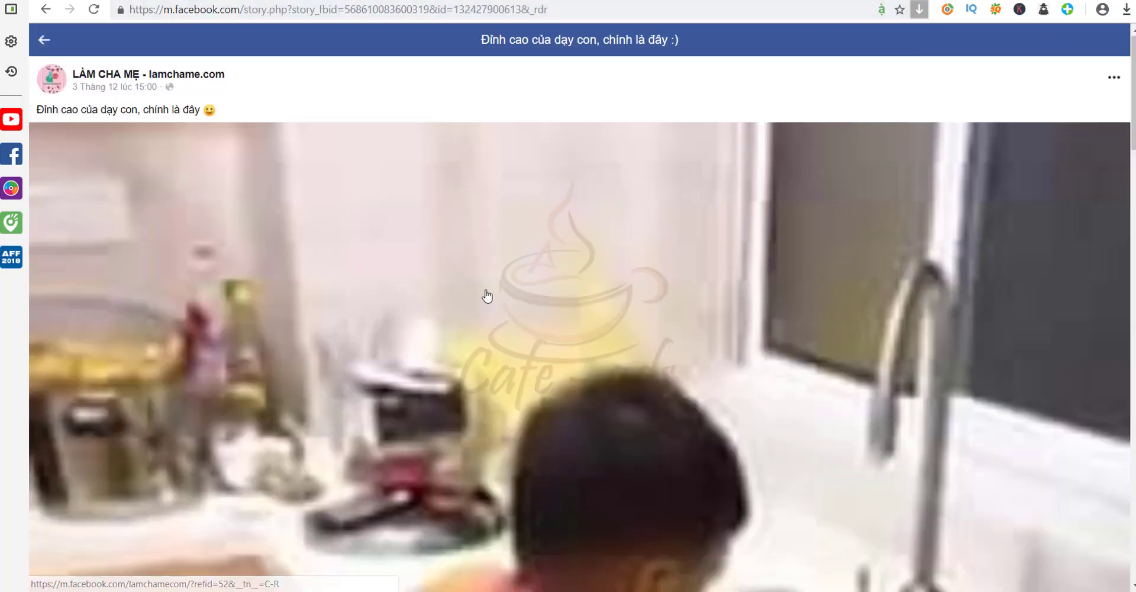
pyautogui.click(487, 295)
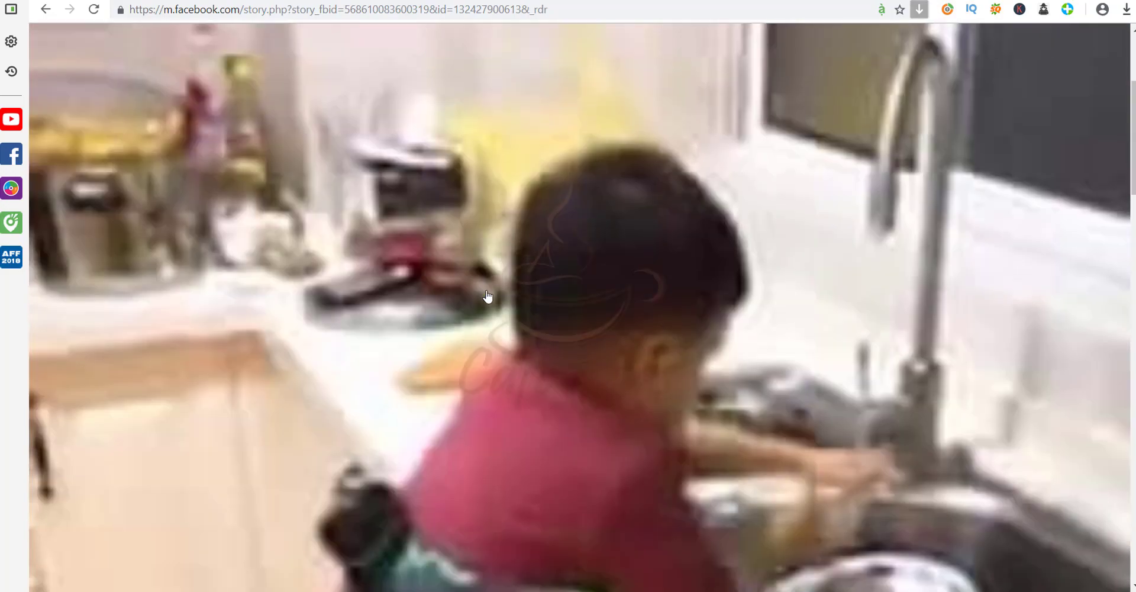
# Open and dismiss the page and post options menus, then resume the video
pyautogui.scroll(-4, 484, 313)
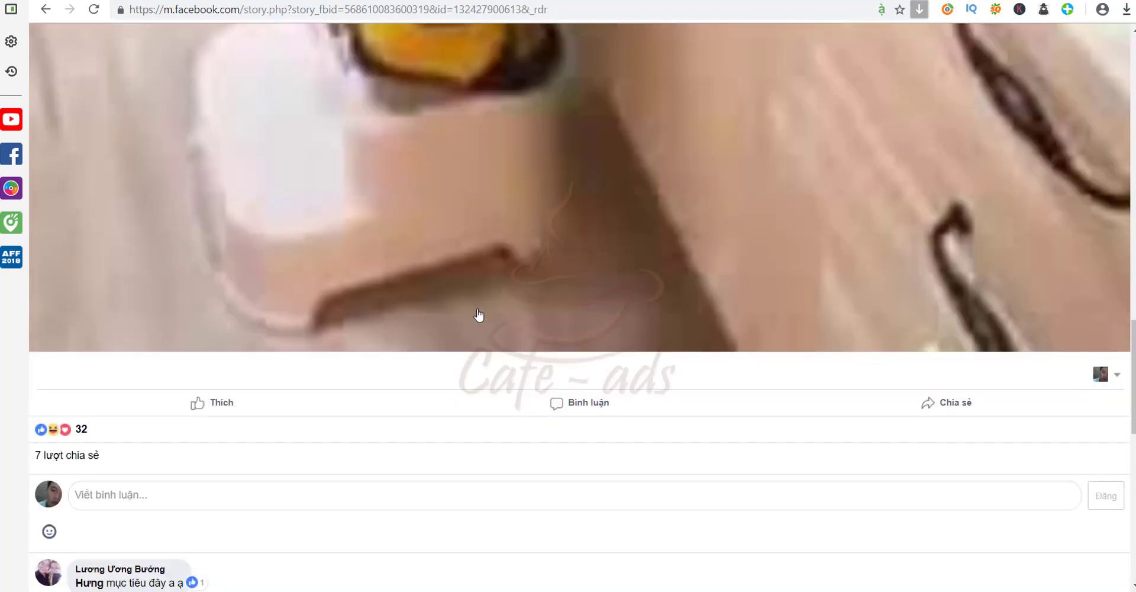
pyautogui.scroll(5, 479, 315)
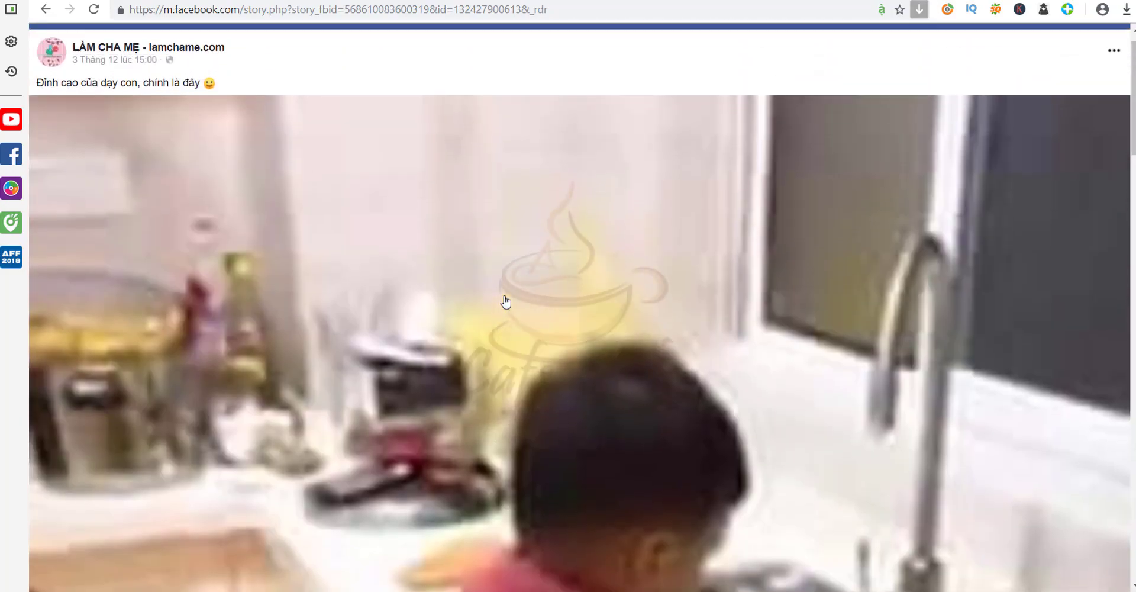
pyautogui.scroll(1, 506, 303)
pyautogui.rightClick(509, 283)
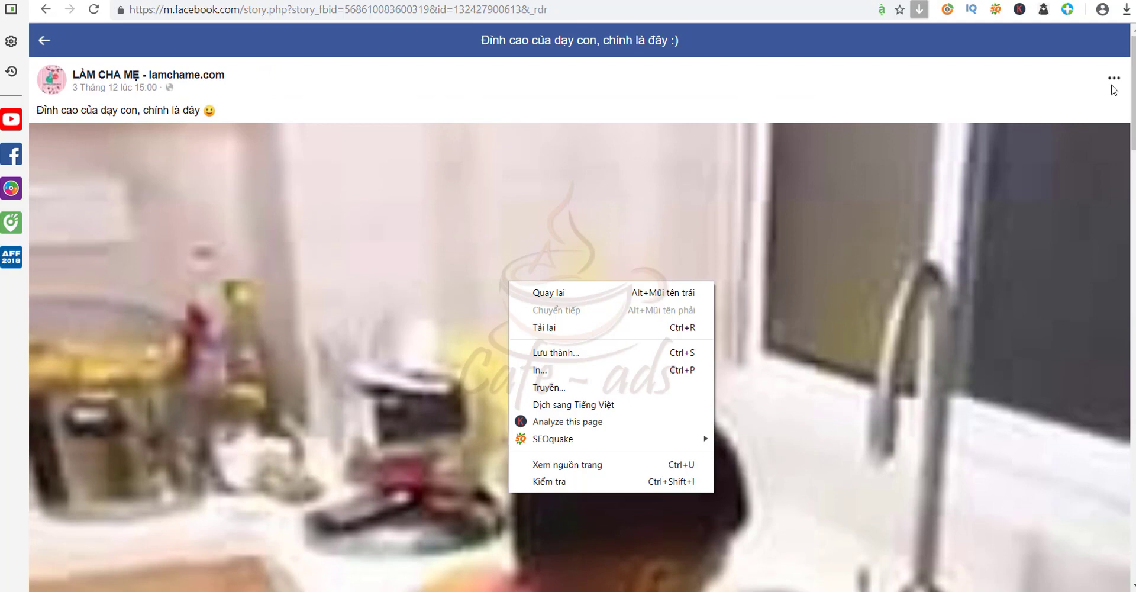
pyautogui.click(1058, 95)
pyautogui.click(1114, 83)
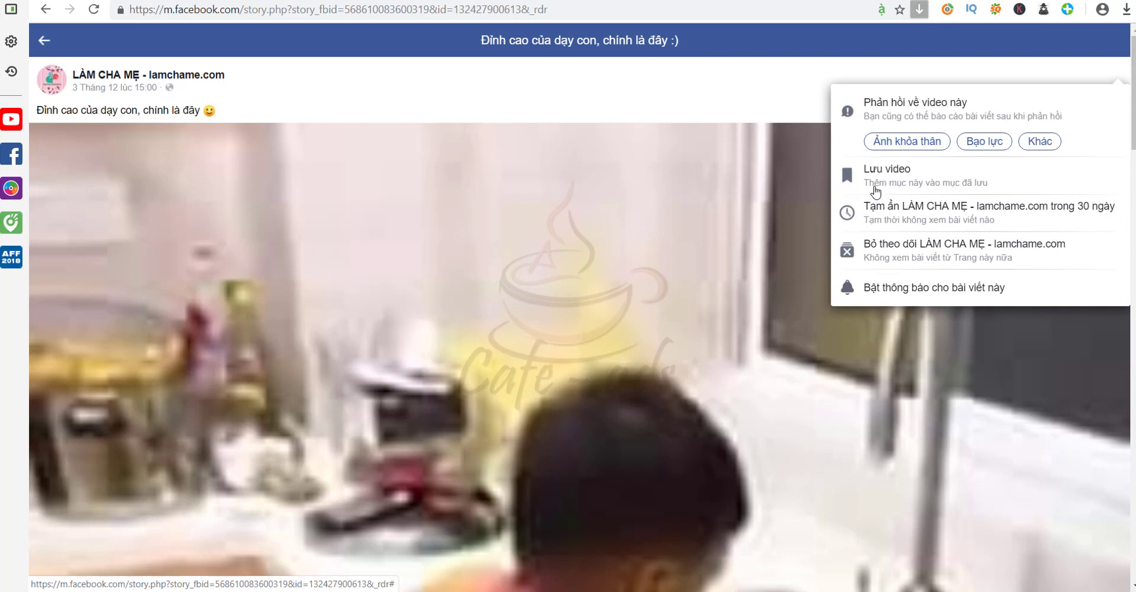
pyautogui.click(534, 318)
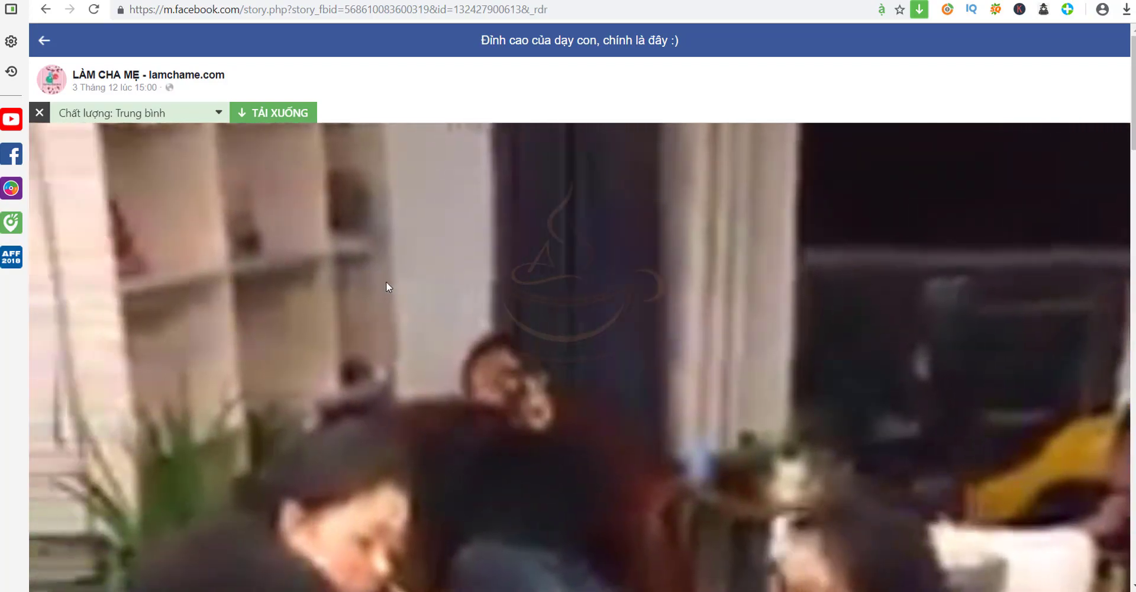
# Scroll up until the post header and the Chất lượng / TẢI XUỐNG bar are visible
pyautogui.scroll(-3, 388, 284)
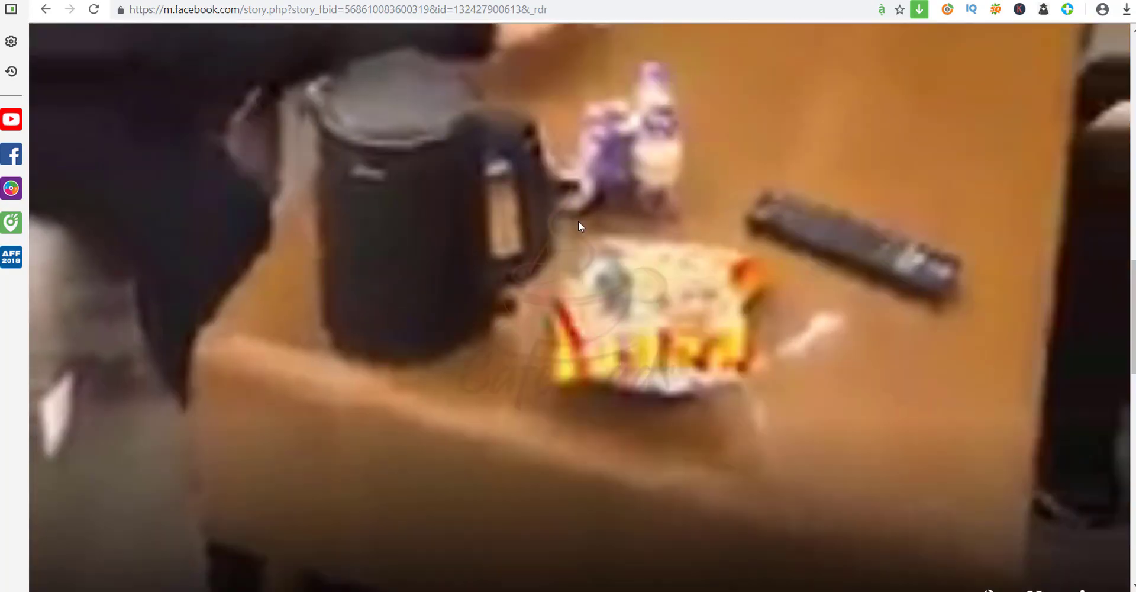
pyautogui.scroll(-9, 565, 240)
pyautogui.scroll(5, 565, 243)
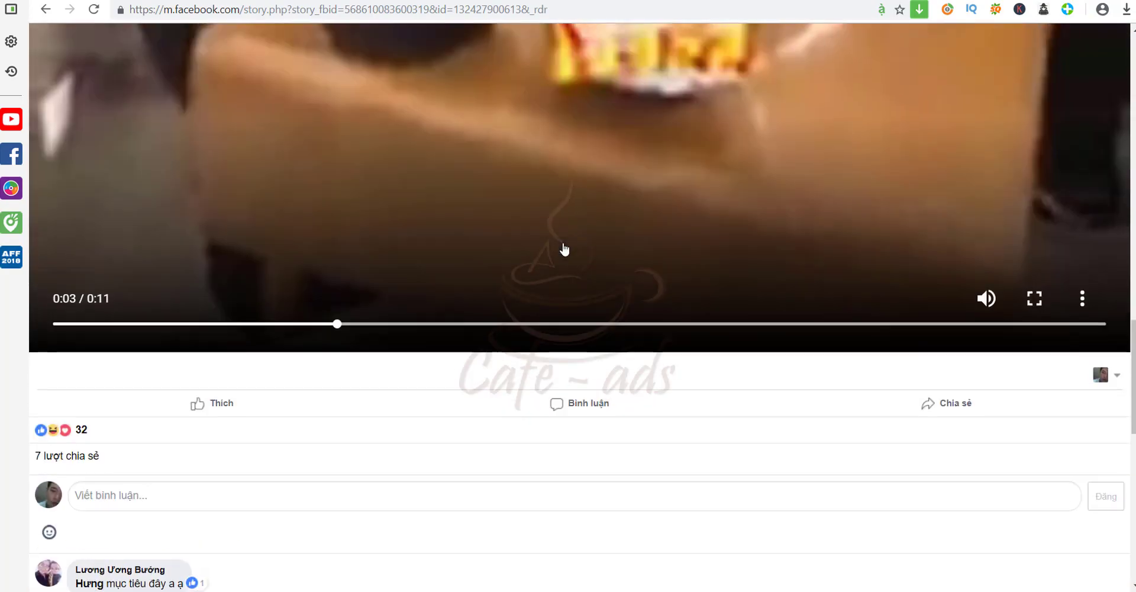
pyautogui.scroll(5, 329, 312)
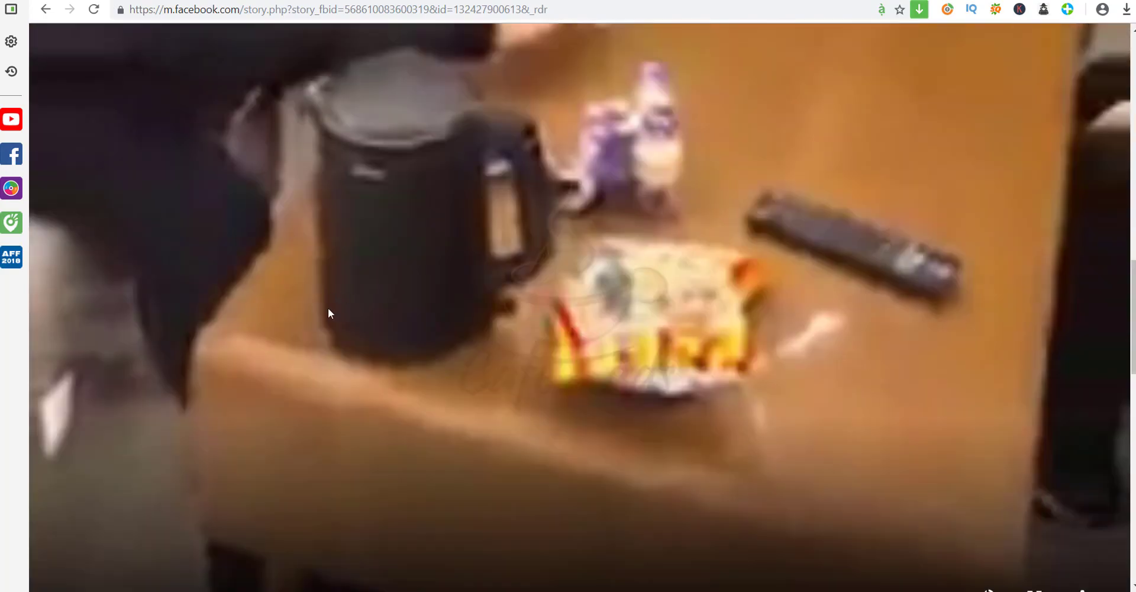
pyautogui.scroll(3, 331, 304)
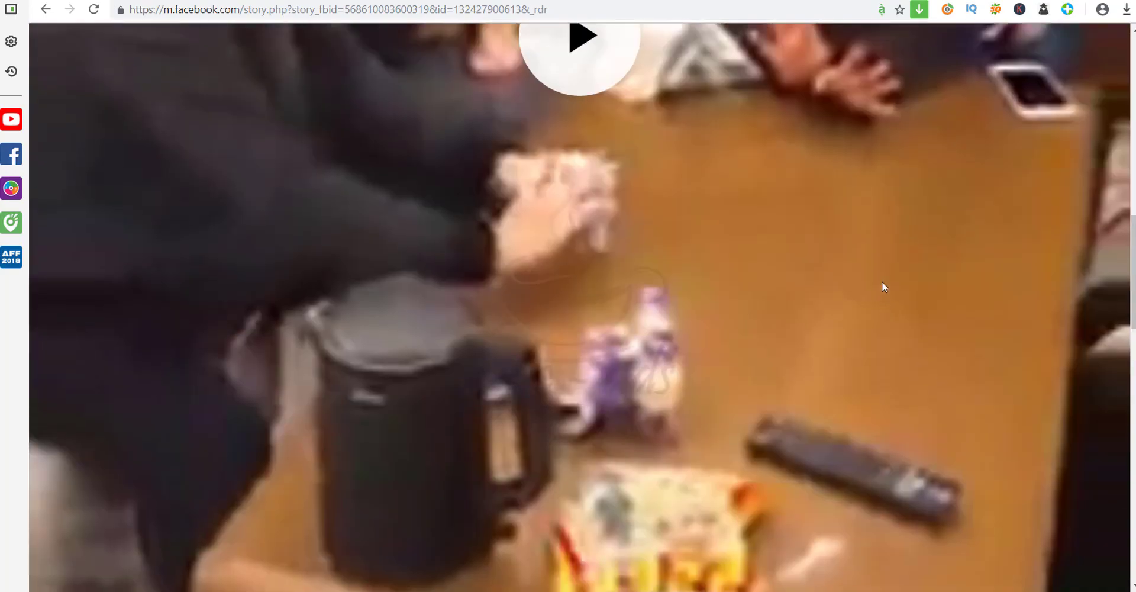
pyautogui.scroll(2, 866, 280)
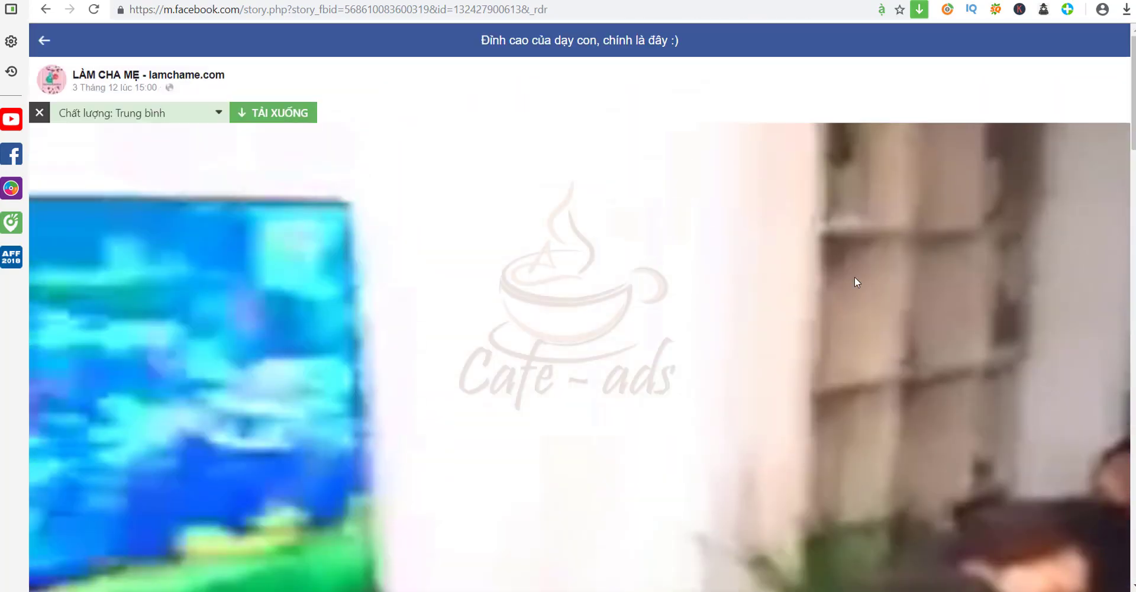
# Try a download, cancel the save, browse the format list and replay the video
pyautogui.click(261, 112)
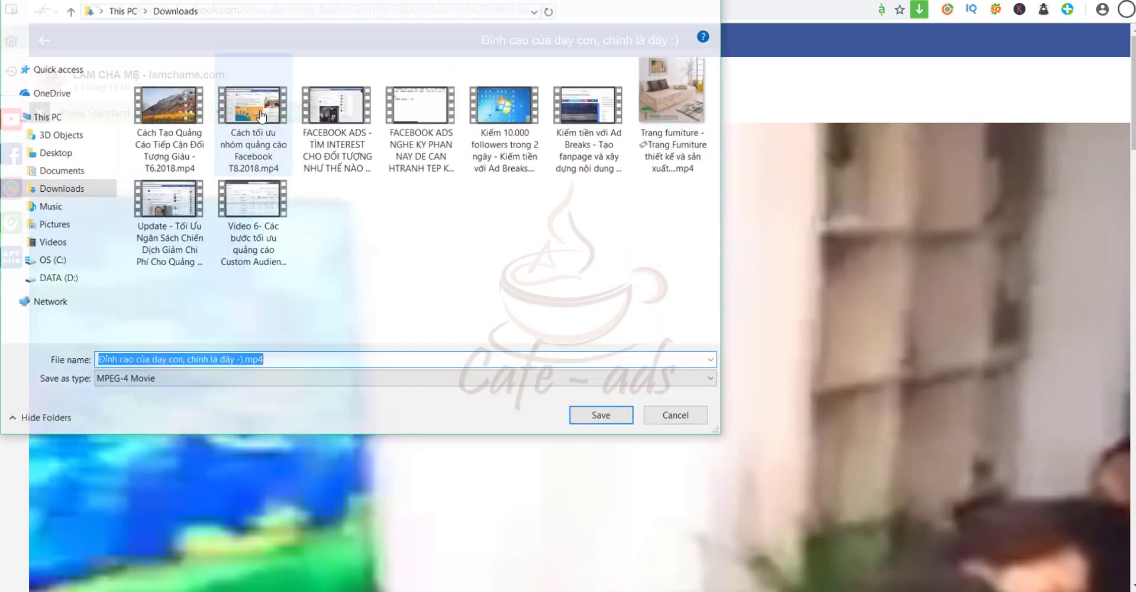
pyautogui.click(678, 418)
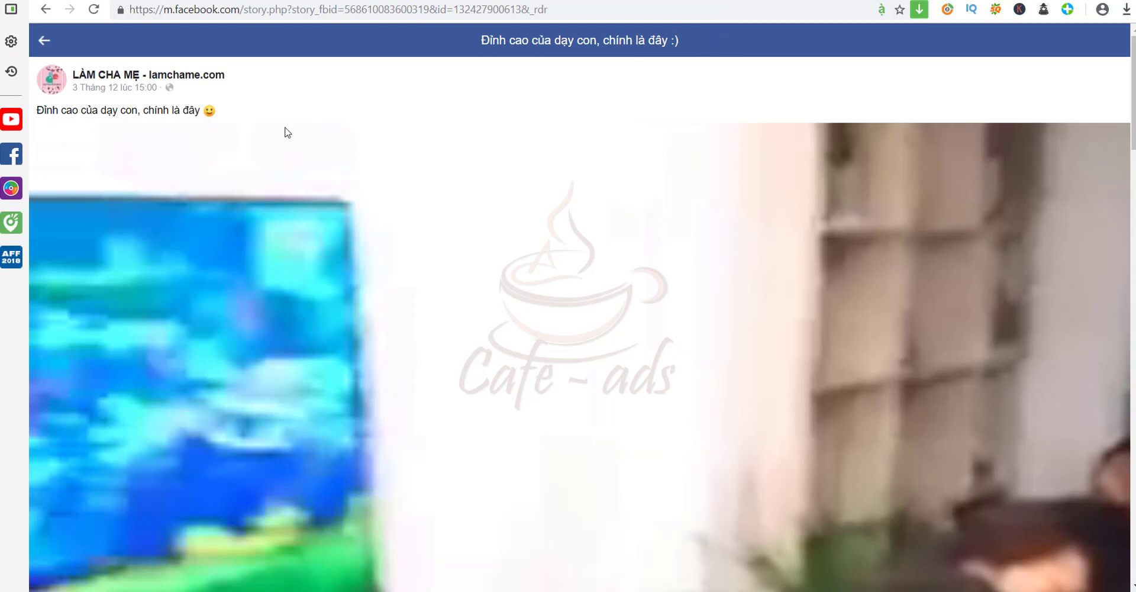
pyautogui.moveTo(411, 299)
pyautogui.click(219, 112)
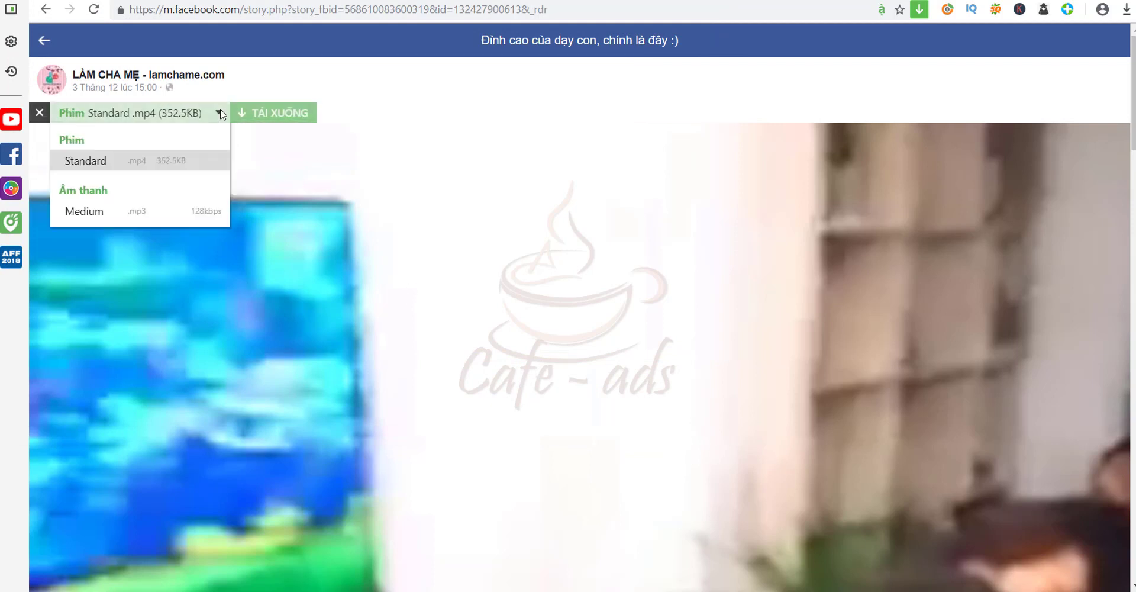
pyautogui.click(264, 118)
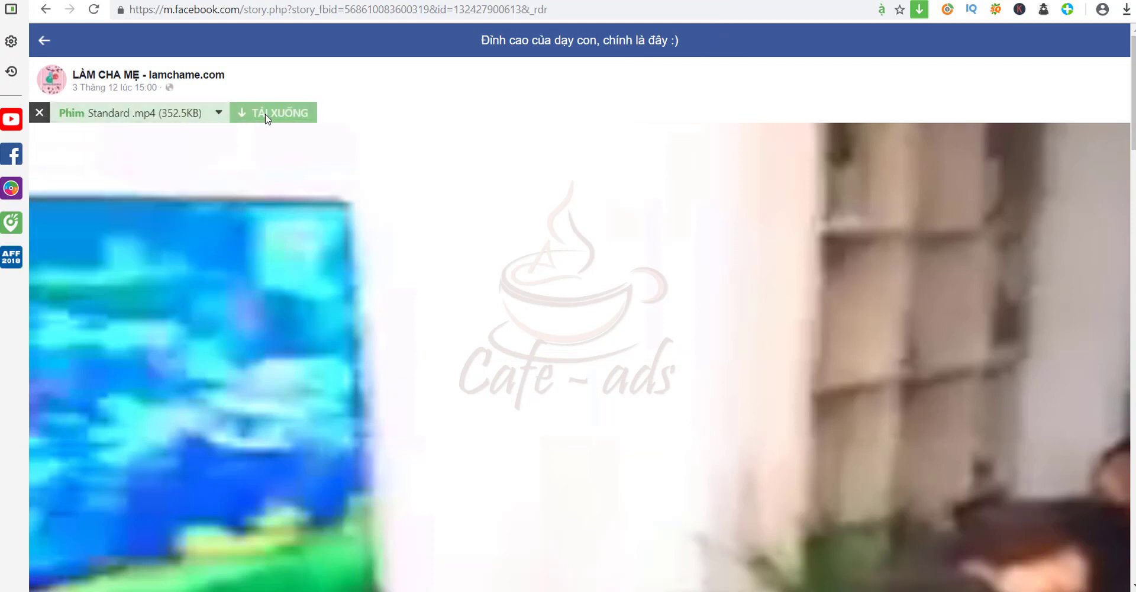
pyautogui.scroll(-8, 590, 293)
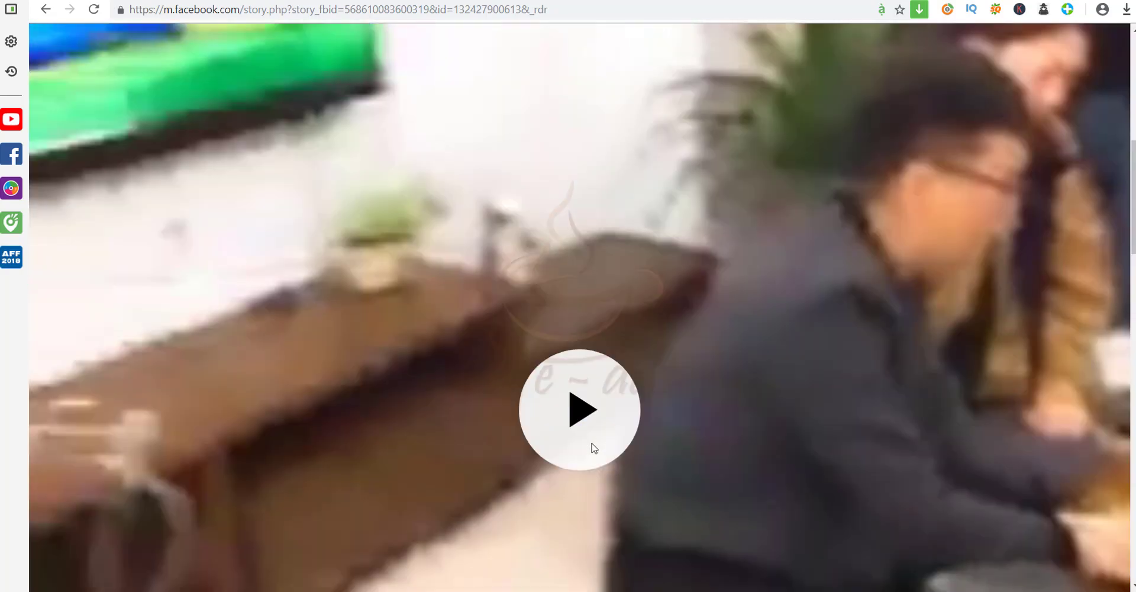
pyautogui.click(578, 404)
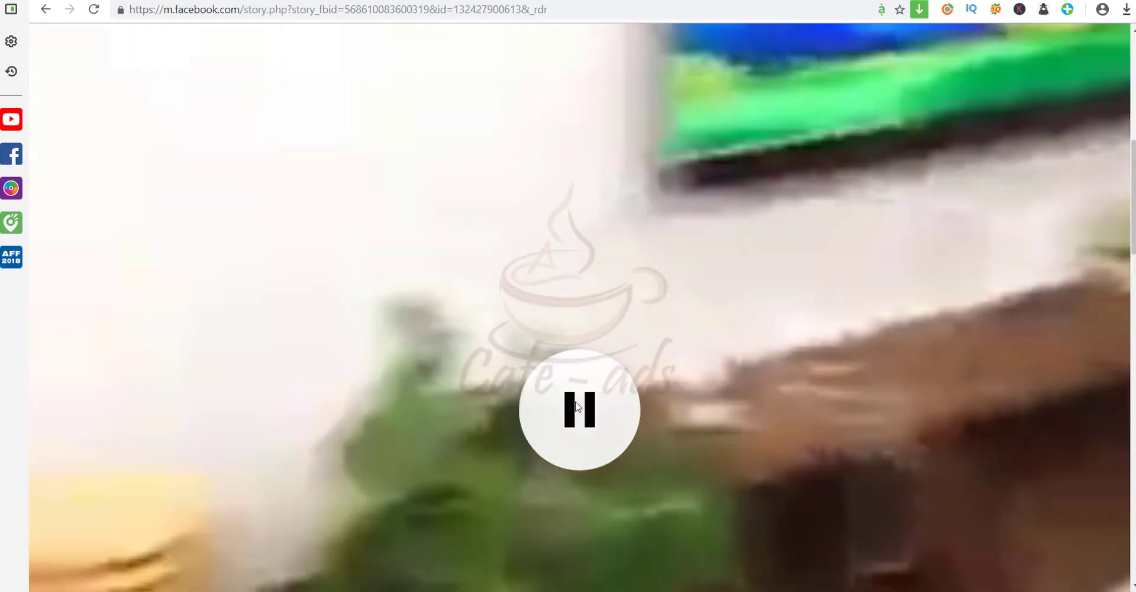
pyautogui.scroll(5, 511, 384)
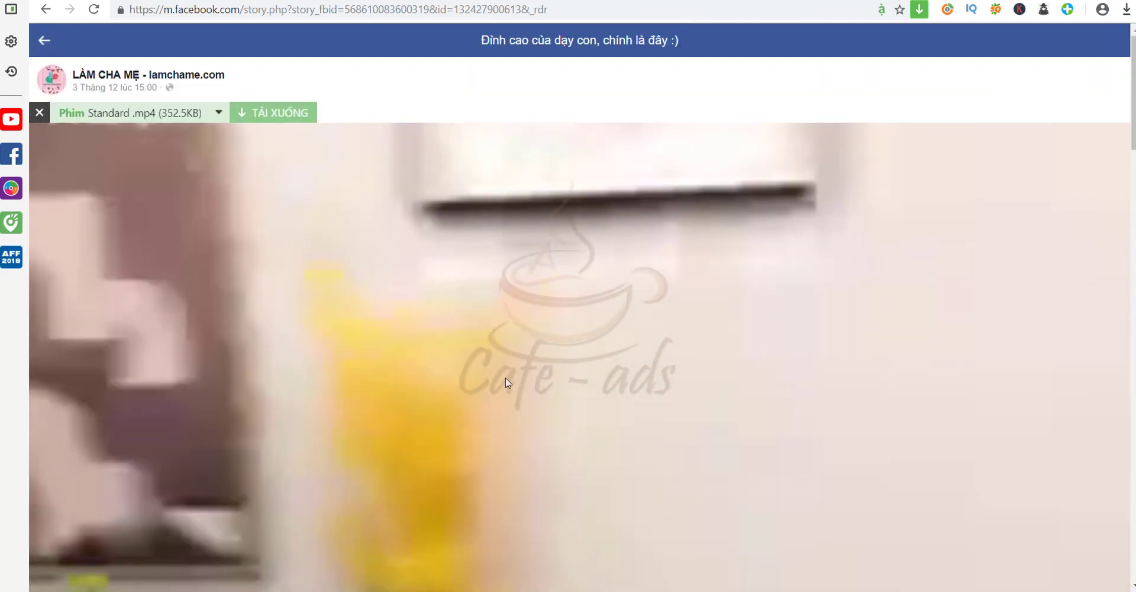
# Choose the Standard .mp4 format, reload the post and play the video again
pyautogui.click(218, 115)
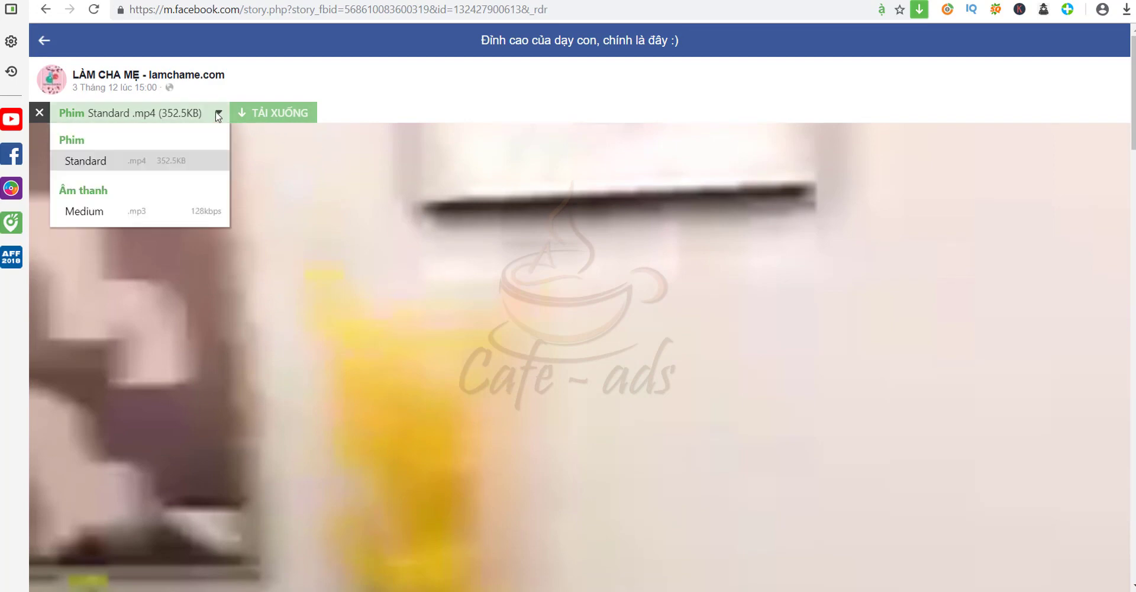
pyautogui.click(79, 163)
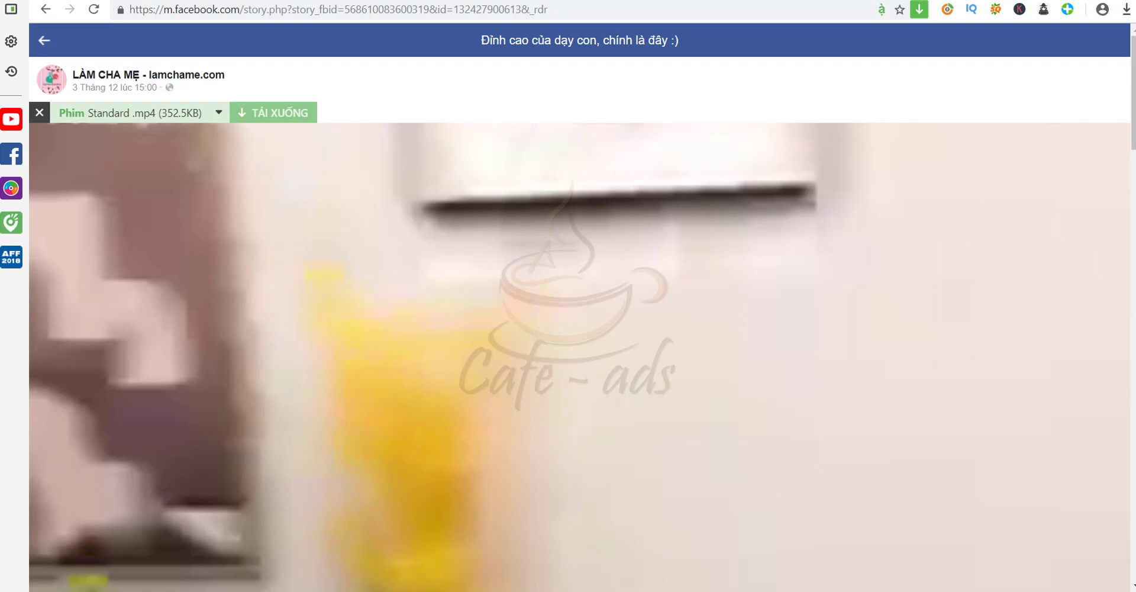
pyautogui.click(93, 9)
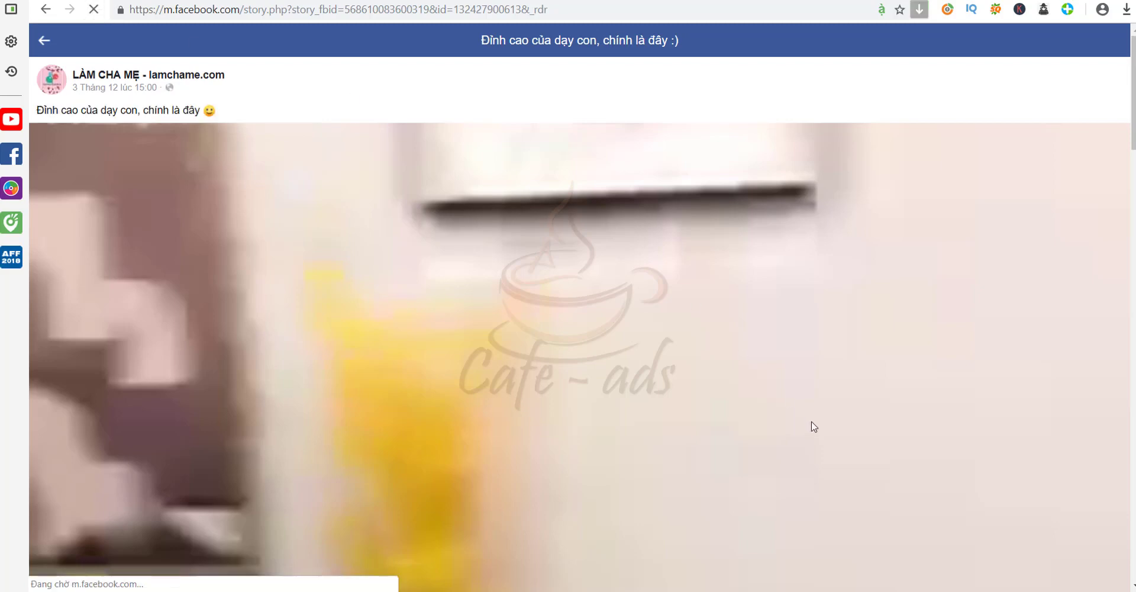
pyautogui.scroll(-7, 974, 402)
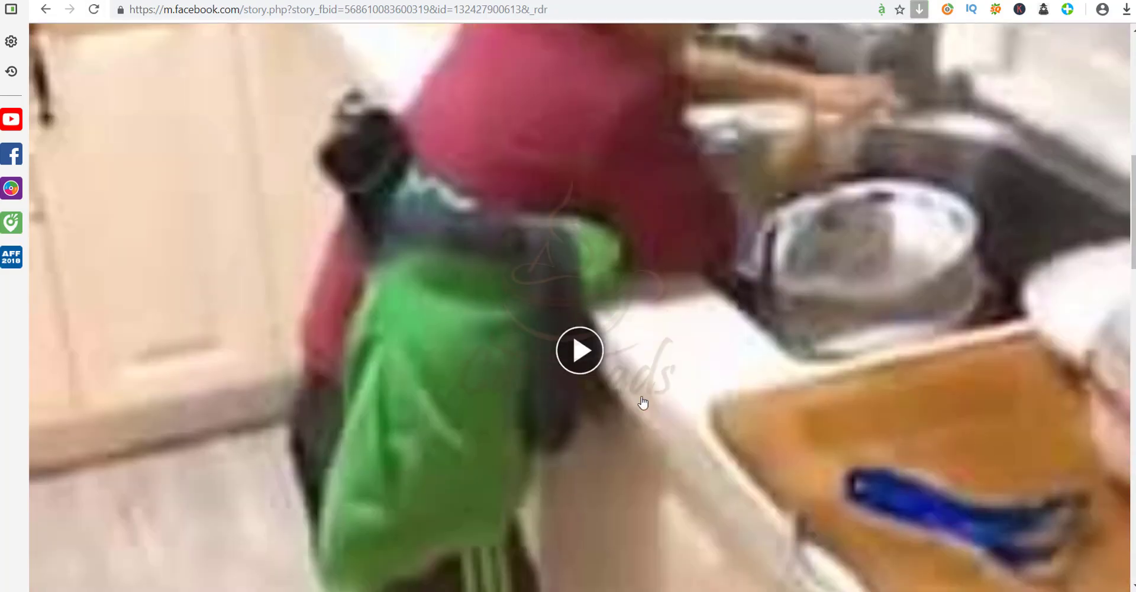
pyautogui.click(589, 345)
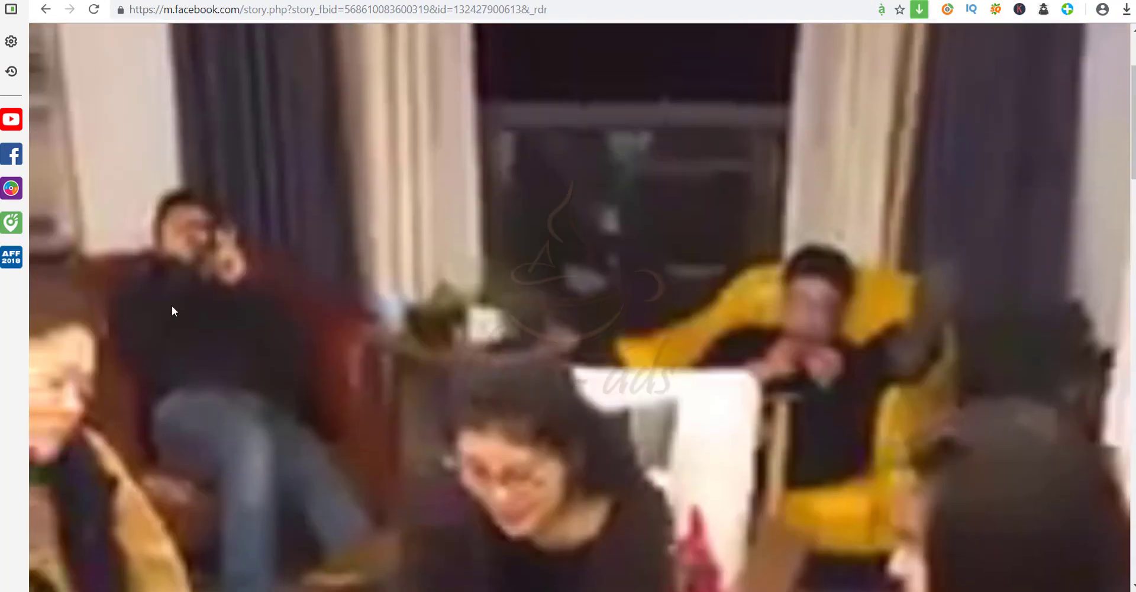
pyautogui.scroll(3, 172, 177)
# Download the video into the Downloads folder, preview it and close the preview player
pyautogui.click(263, 113)
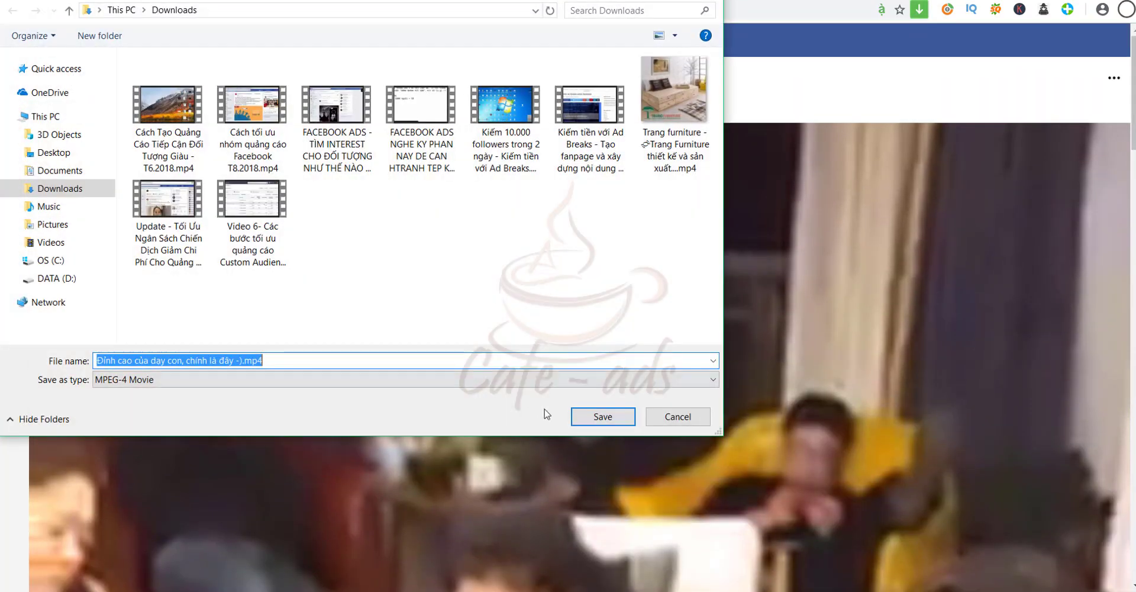
pyautogui.click(582, 424)
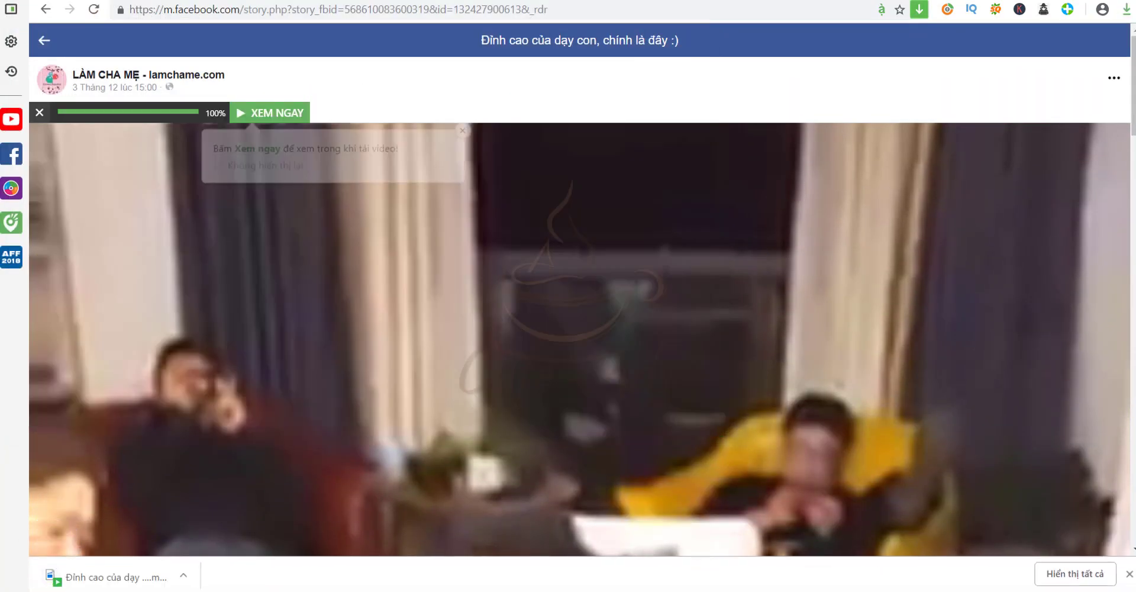
pyautogui.click(108, 577)
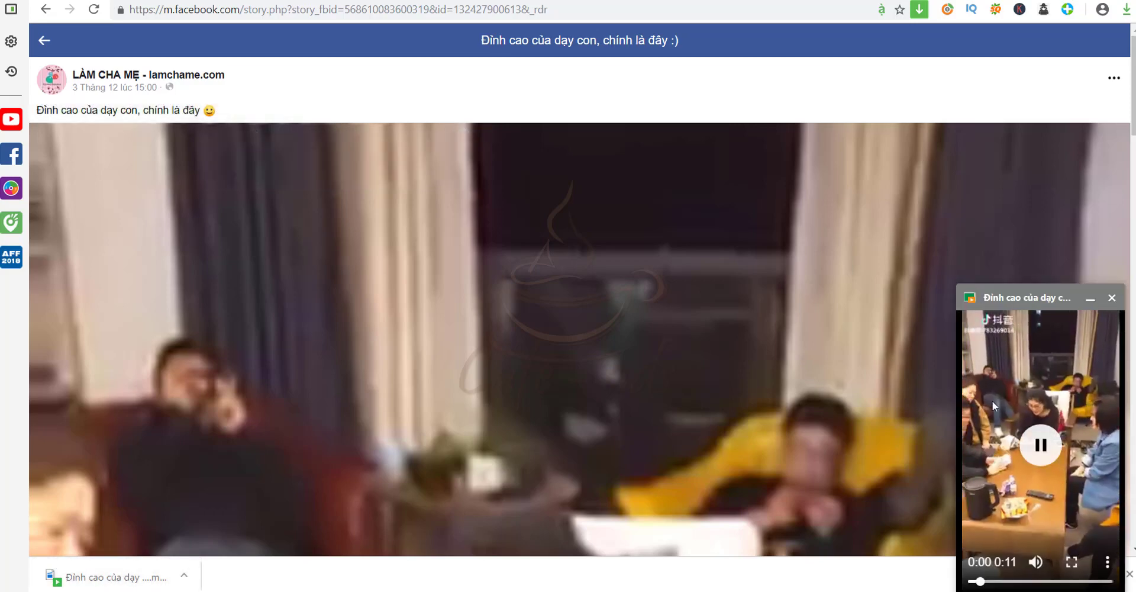
pyautogui.click(1111, 298)
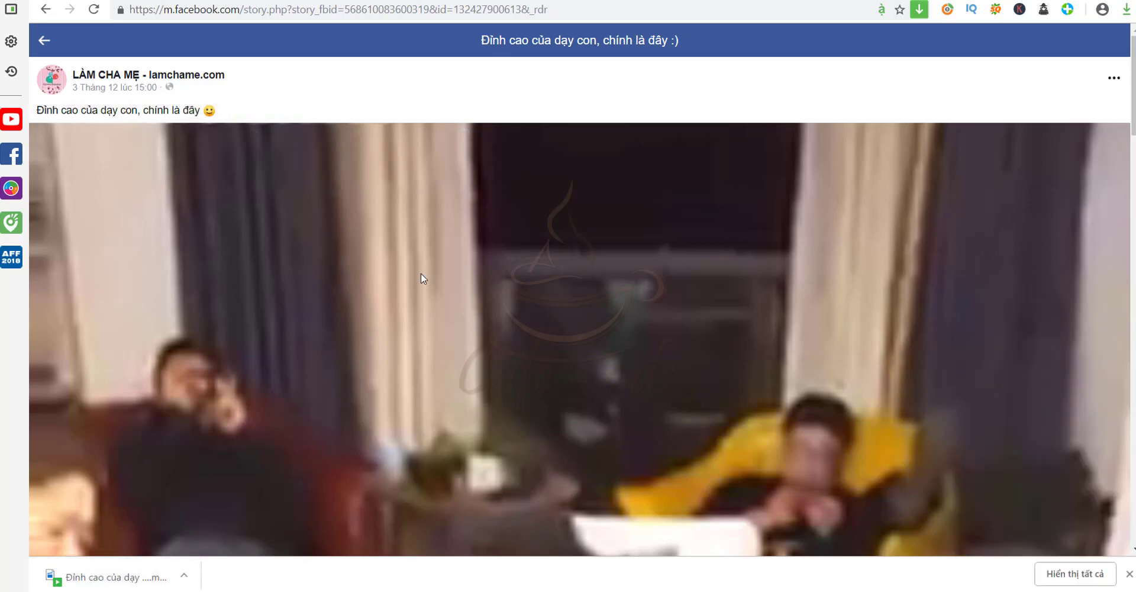
# Play the post's video, then open and close its options menu
pyautogui.moveTo(407, 293)
pyautogui.click(704, 399)
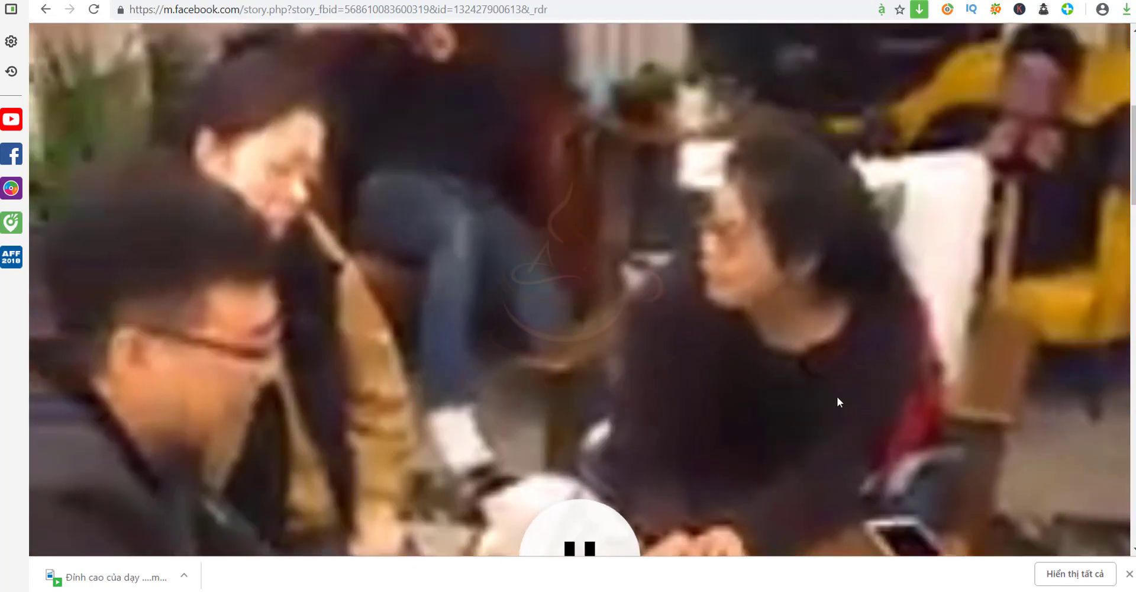
pyautogui.scroll(2, 837, 398)
pyautogui.click(1111, 82)
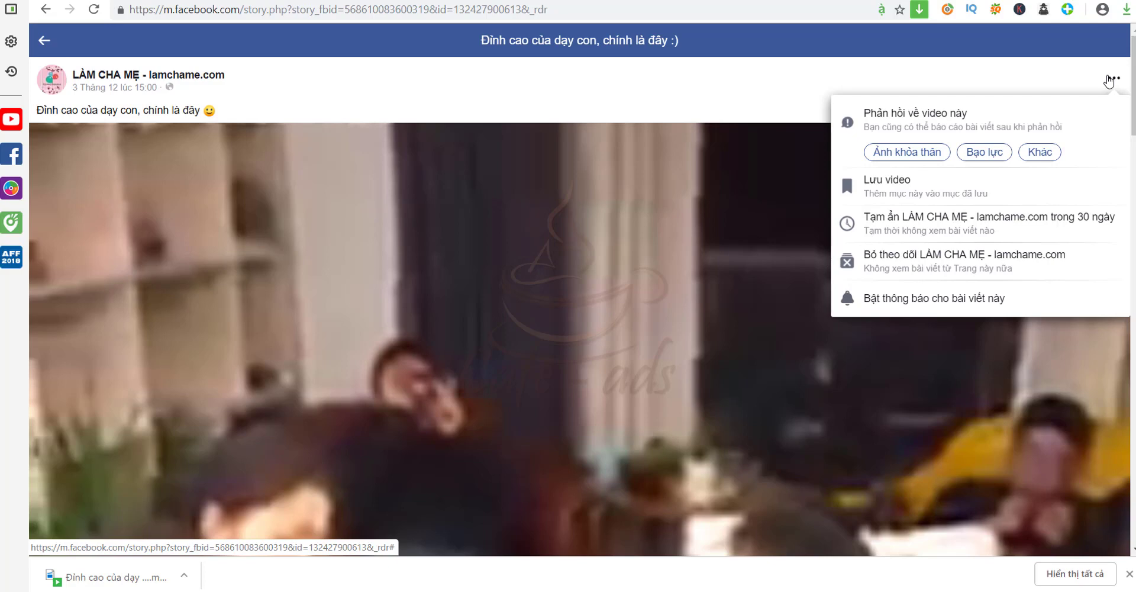
pyautogui.moveTo(555, 213)
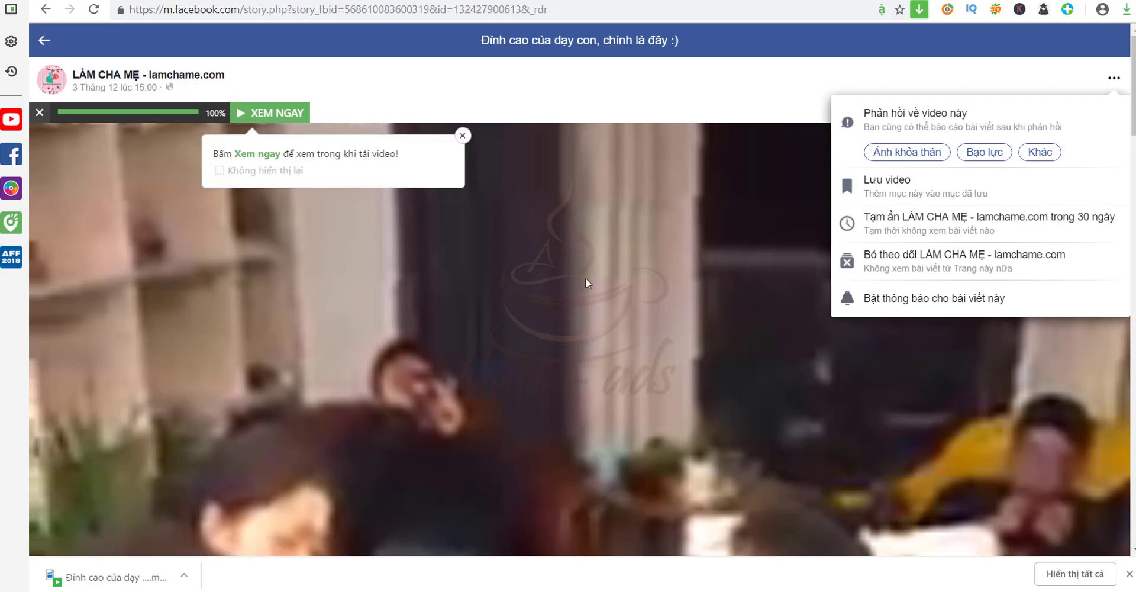
pyautogui.click(586, 279)
# Visit the home feed, go back to the video page and dismiss the notification
pyautogui.click(45, 40)
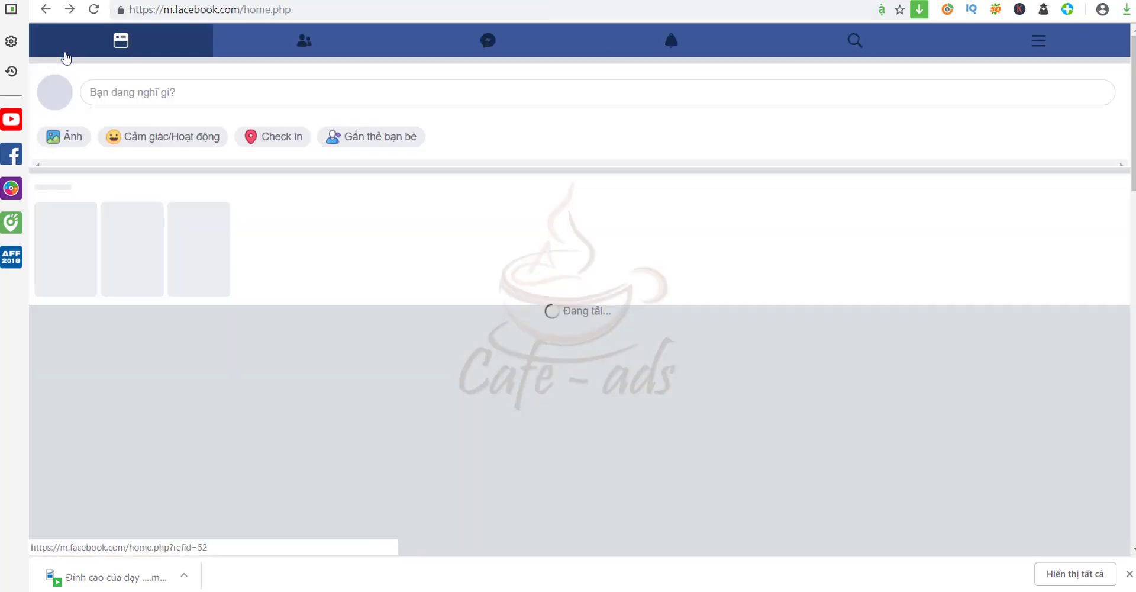
pyautogui.click(47, 8)
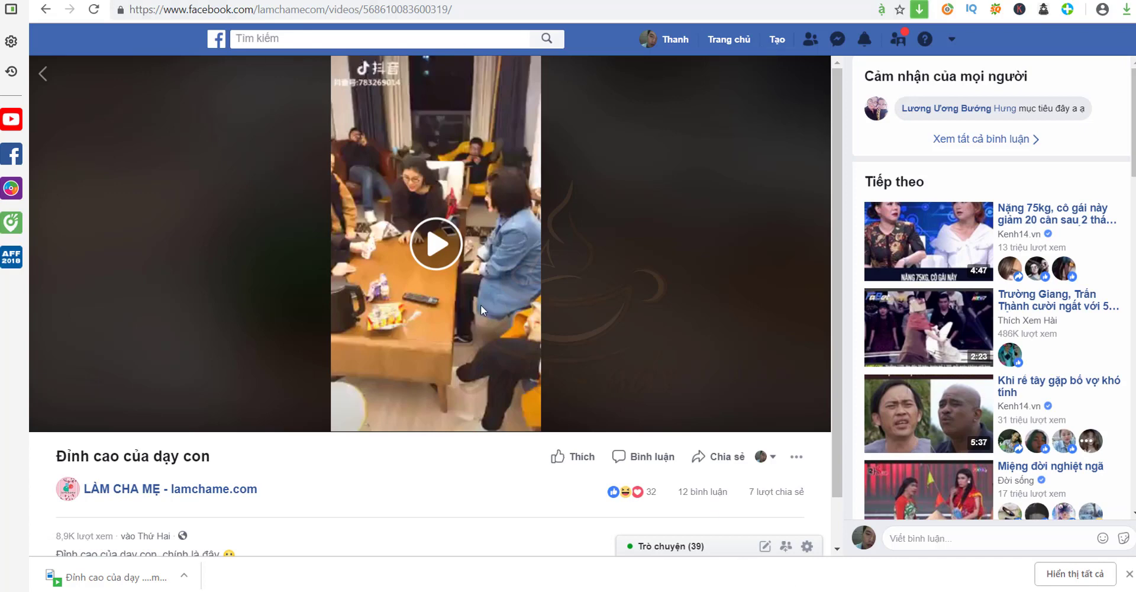
pyautogui.moveTo(874, 568)
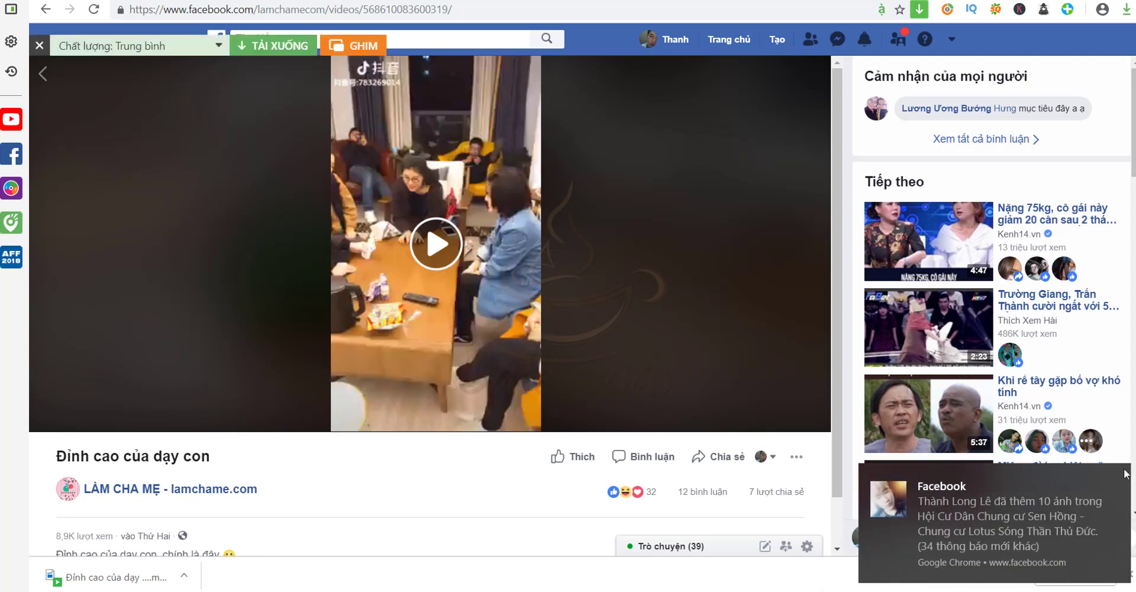
pyautogui.click(1117, 477)
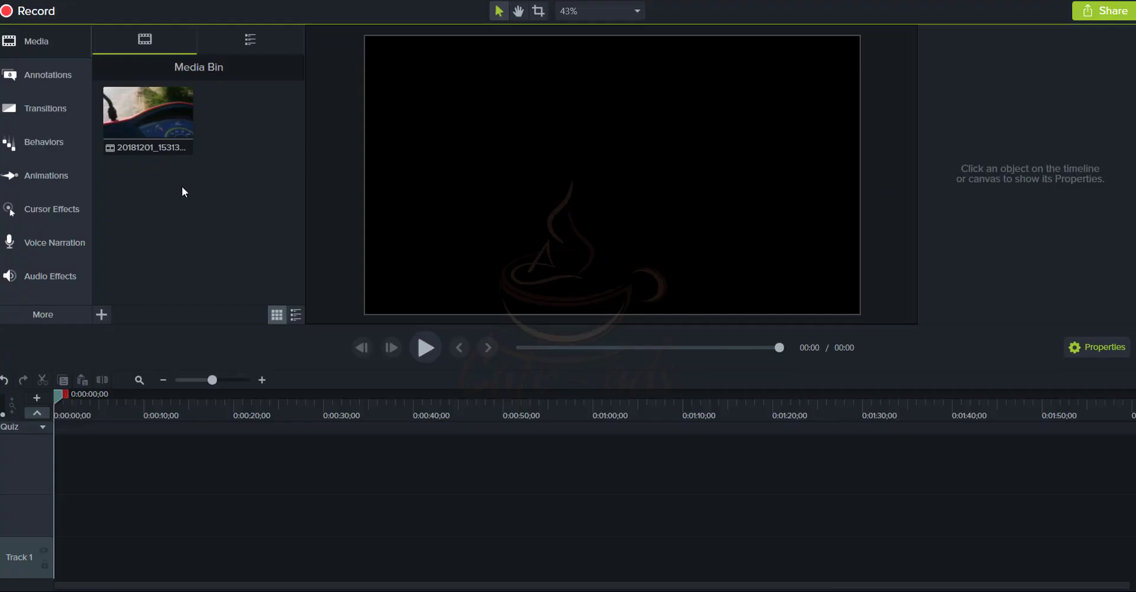
# Import the 20181201_153136 clip and place it on Track 1 of the timeline
pyautogui.rightClick(204, 191)
pyautogui.click(227, 202)
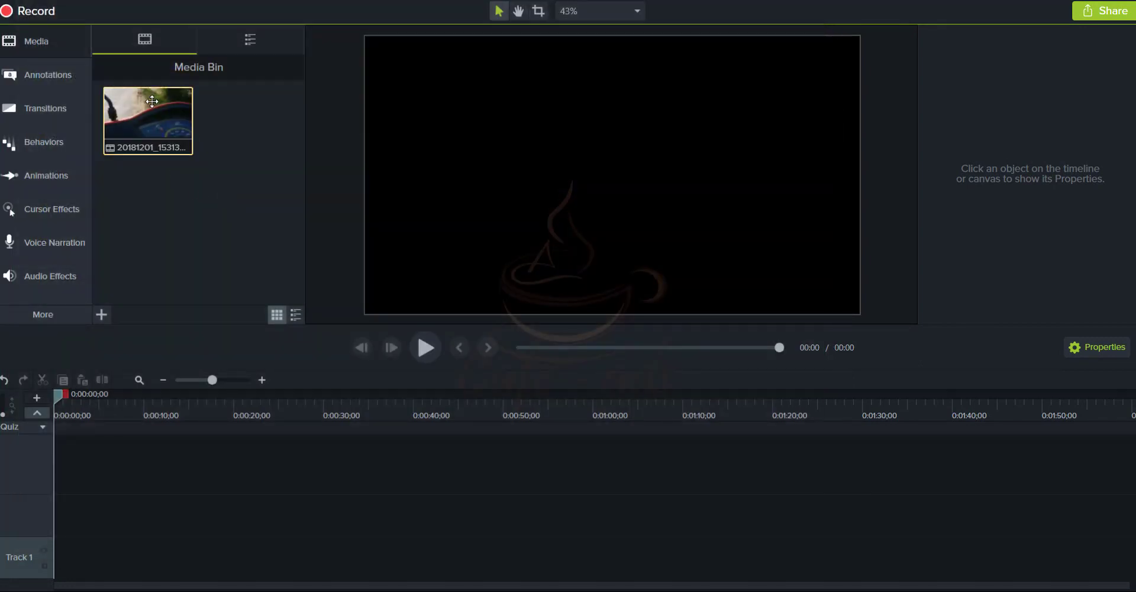
pyautogui.moveTo(151, 121)
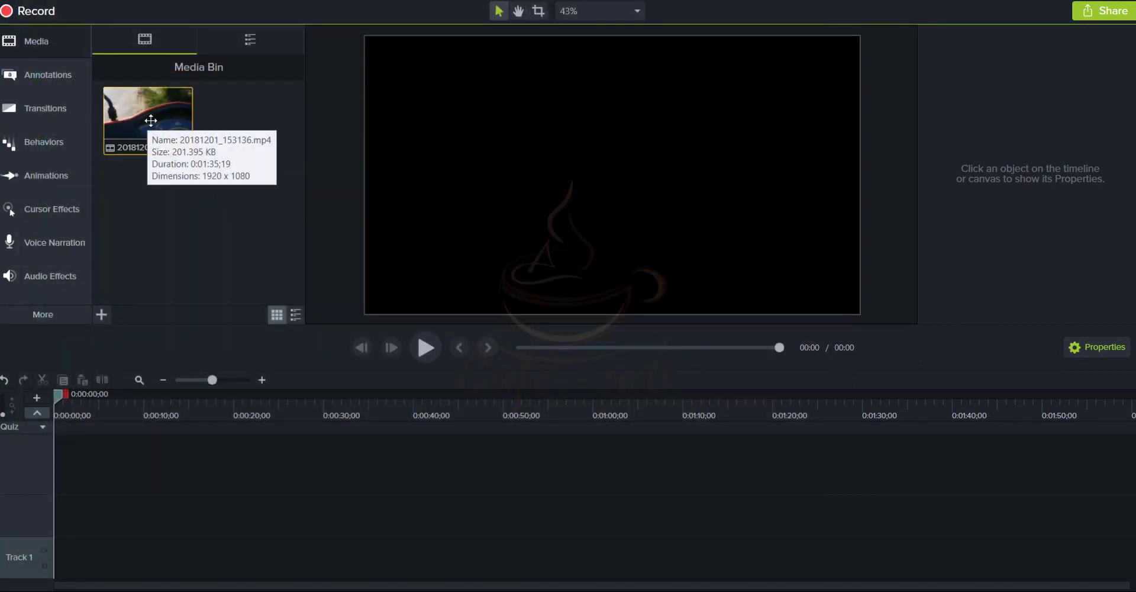
pyautogui.moveTo(151, 121); pyautogui.dragTo(42, 575)
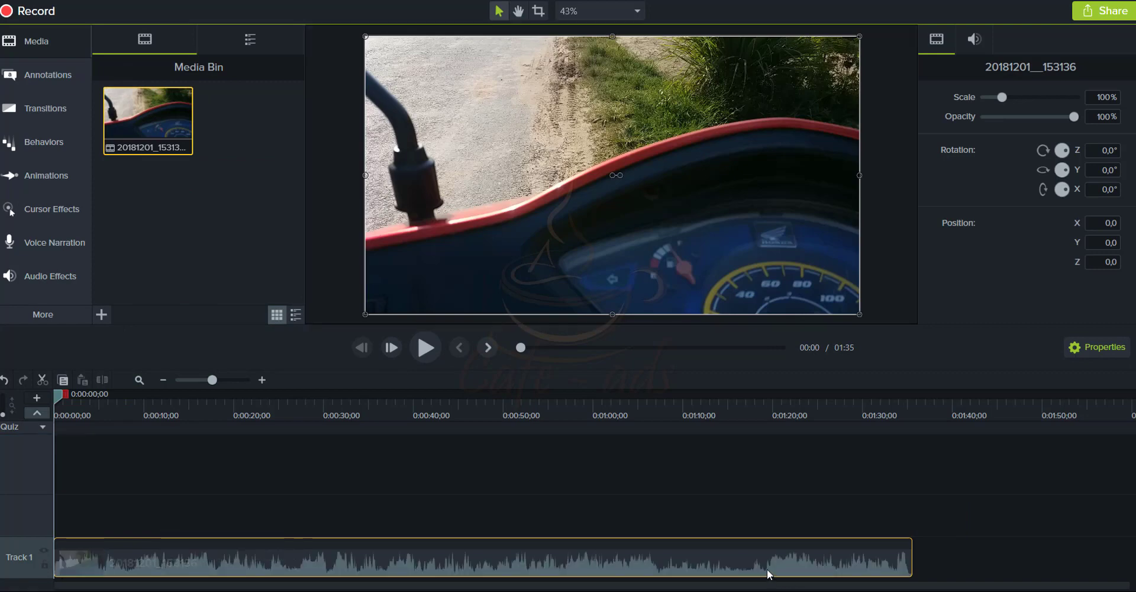
# Preview the clip briefly, then show the Audio Effects library
pyautogui.press('space')
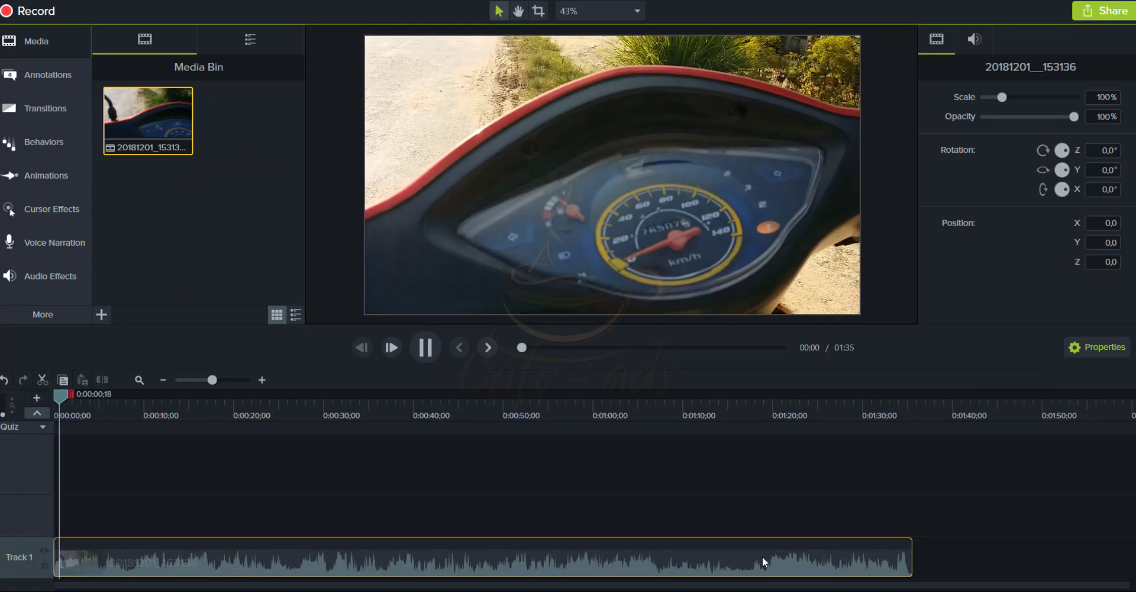
pyautogui.press('space')
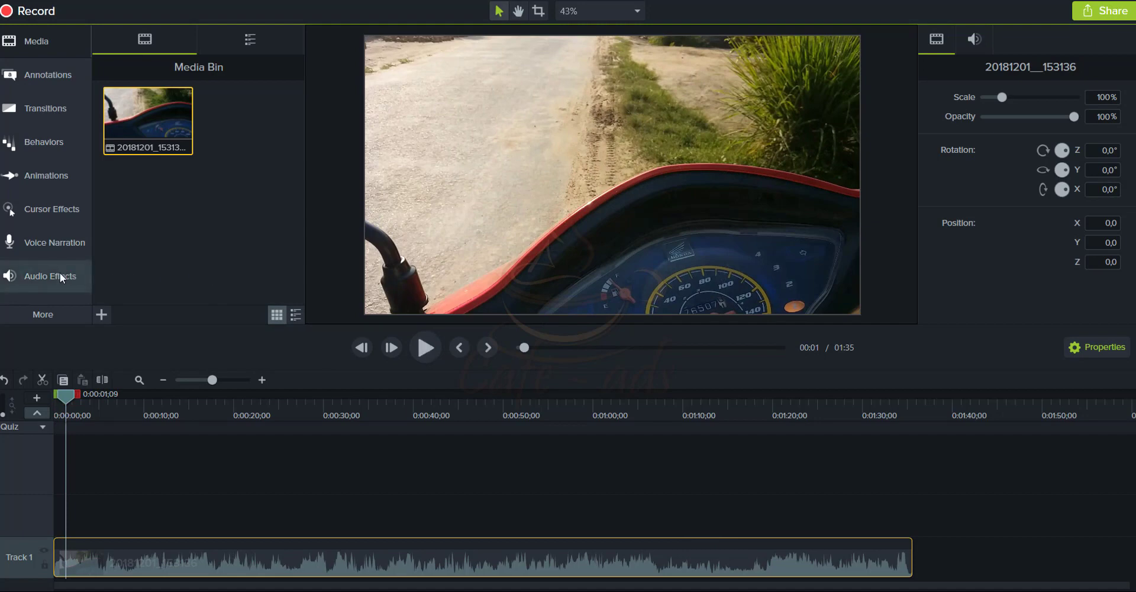
pyautogui.click(51, 274)
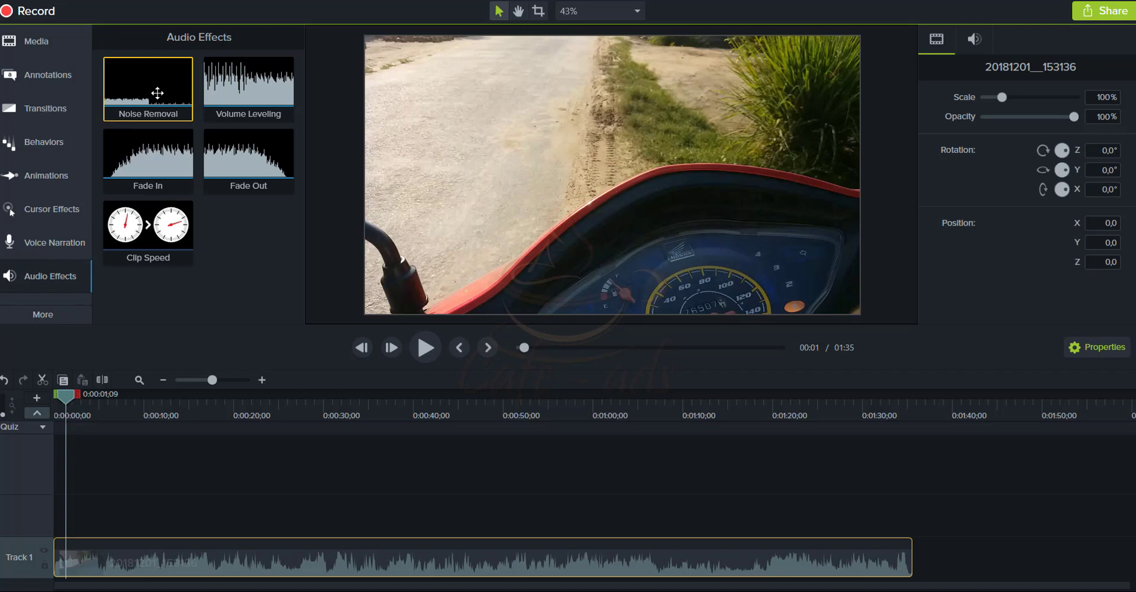
# Apply Noise Removal (Sensitivity 0, Amount 20) to the Track 1 clip and preview the result
pyautogui.moveTo(150, 94); pyautogui.dragTo(178, 556)
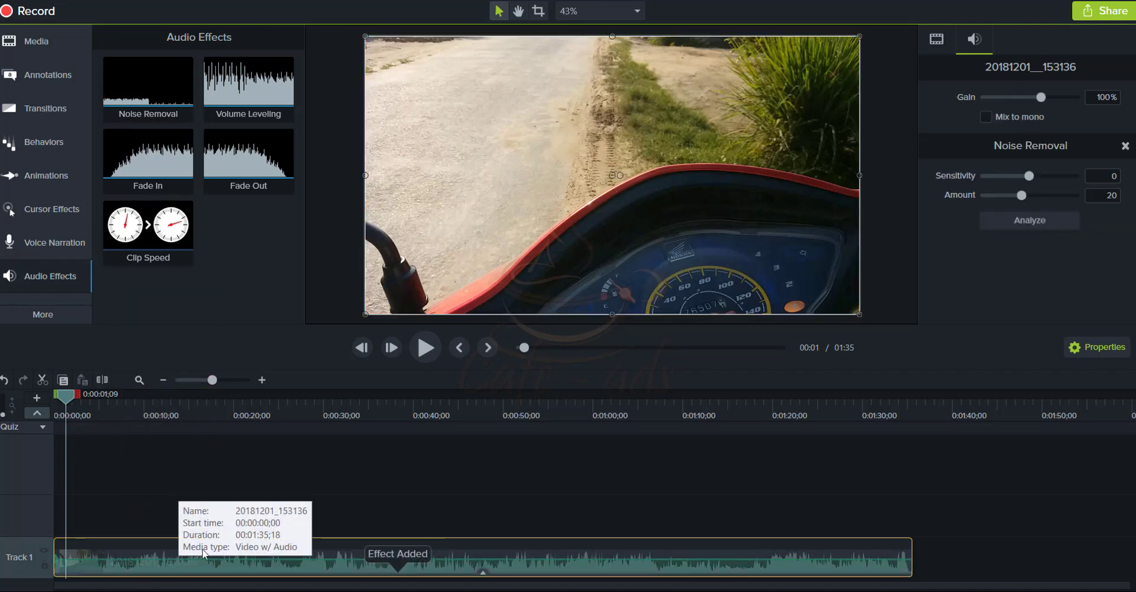
pyautogui.press('space')
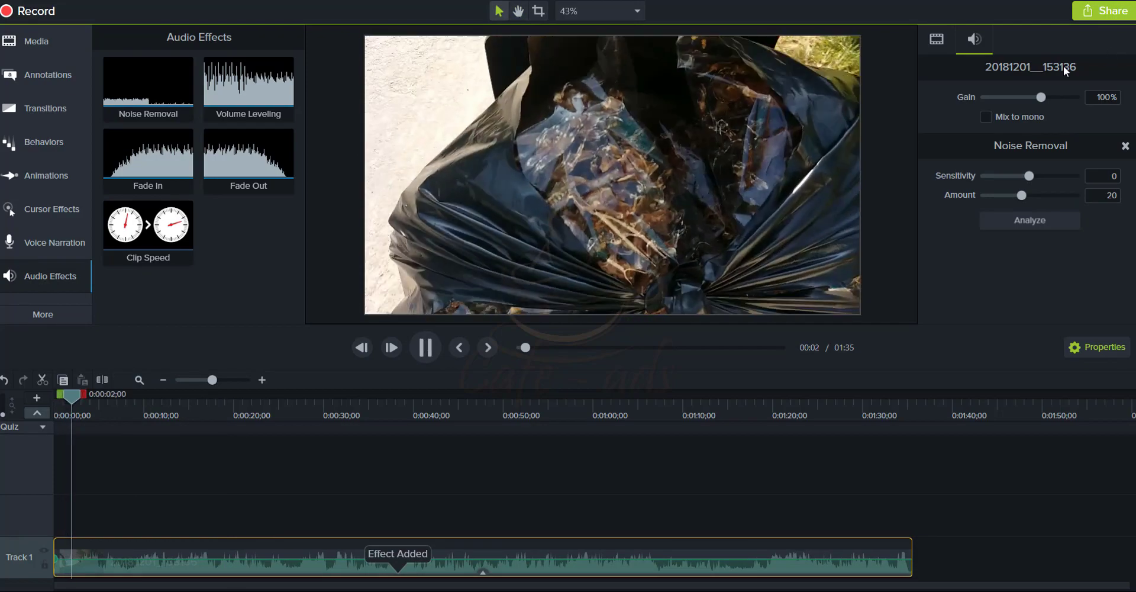
pyautogui.press('space')
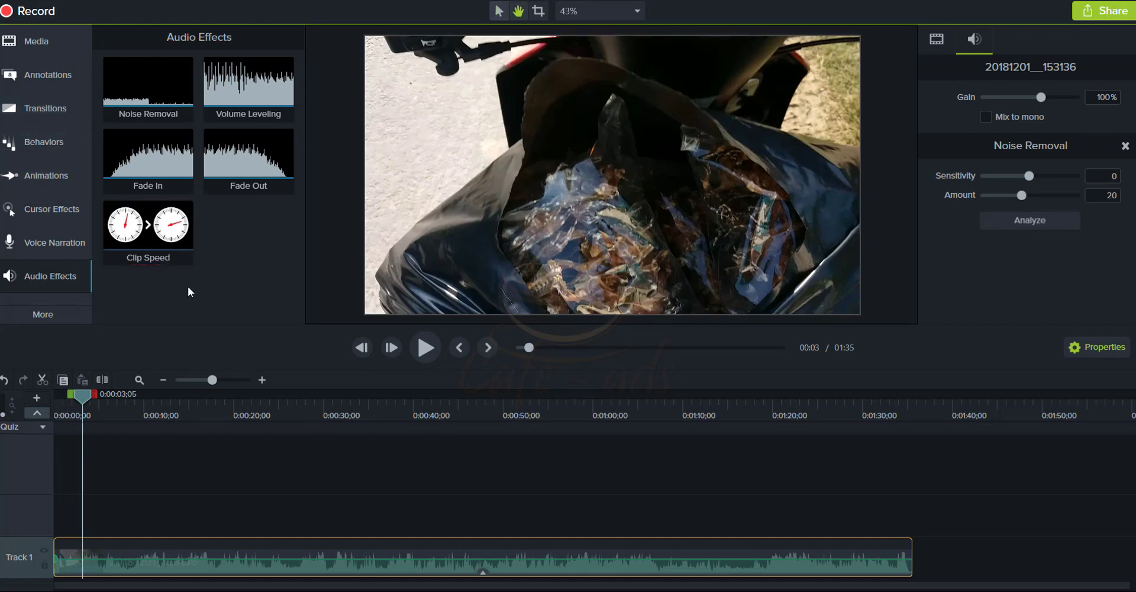
pyautogui.press('space')
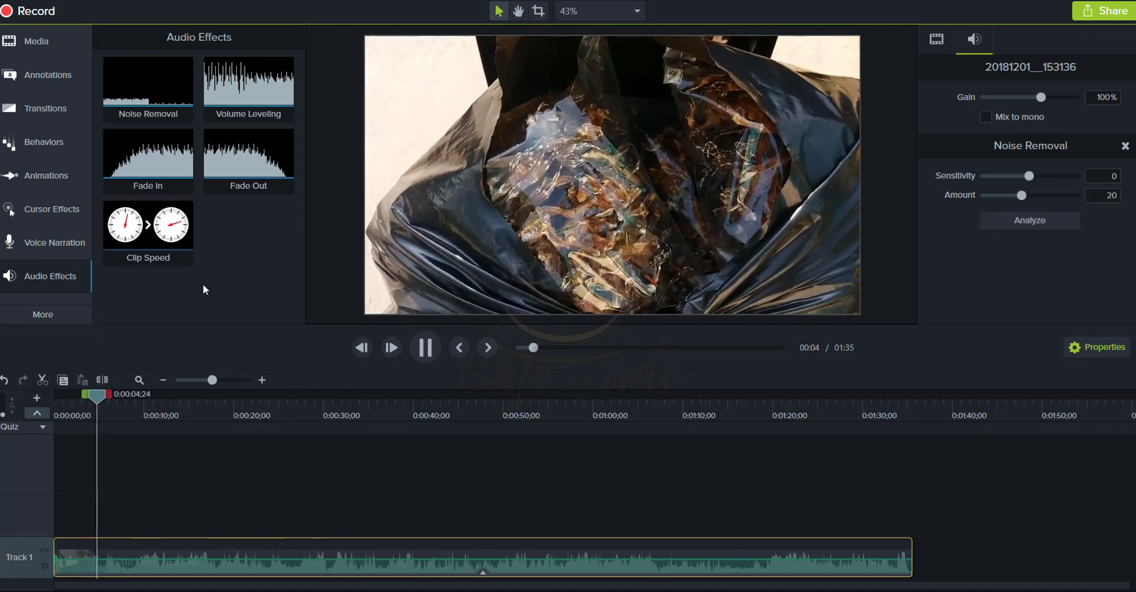
pyautogui.press('space')
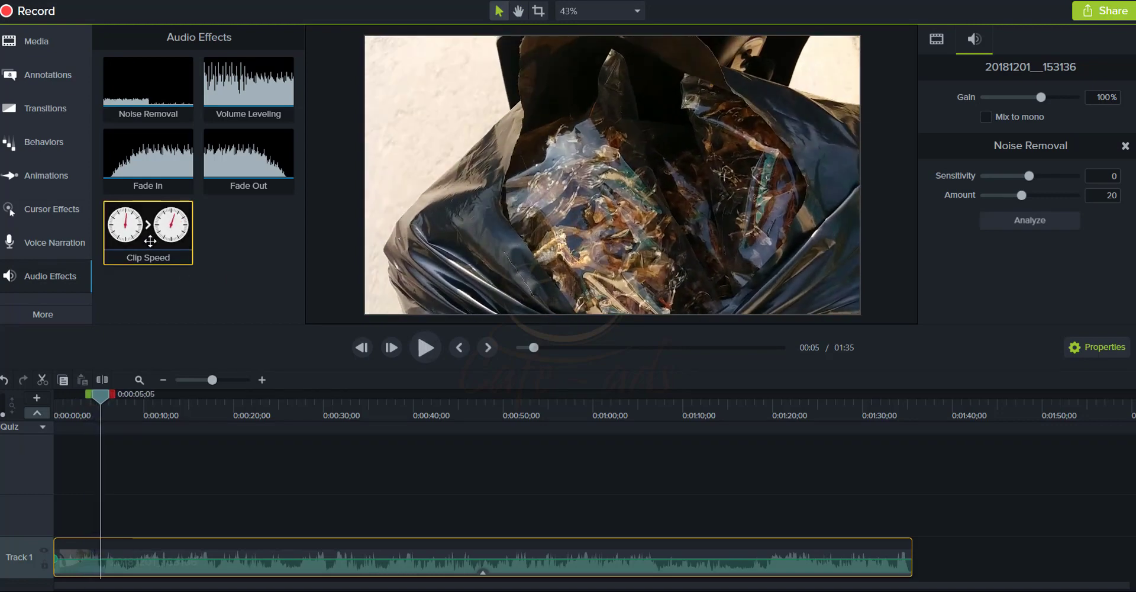
# Apply Clip Speed to the Track 1 clip and set the speed to 1,20x
pyautogui.moveTo(150, 240); pyautogui.dragTo(395, 275)
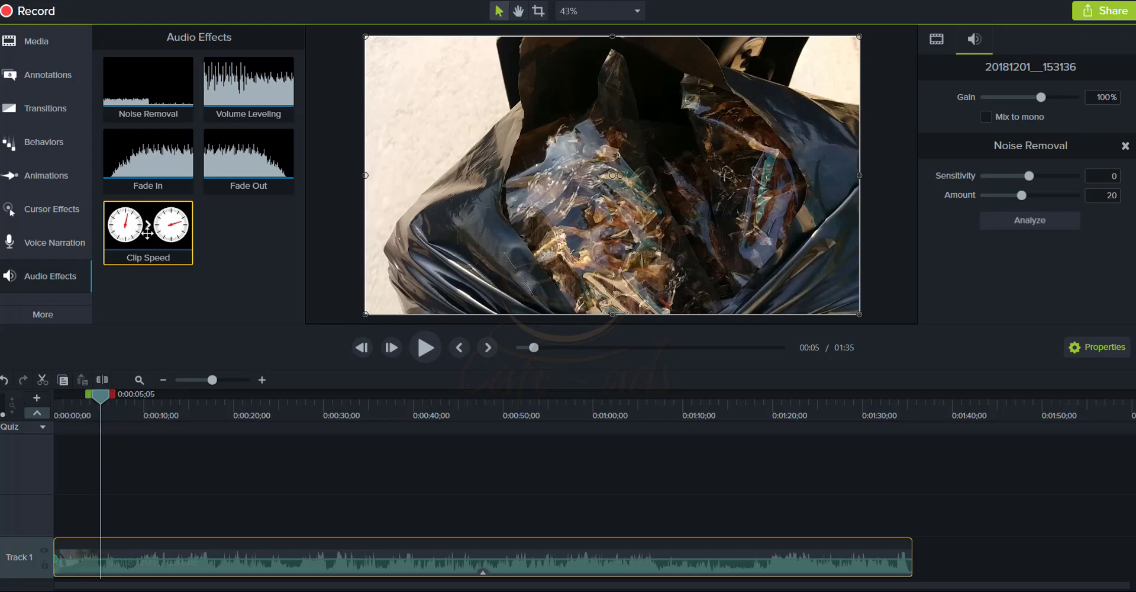
pyautogui.moveTo(134, 241); pyautogui.dragTo(148, 571)
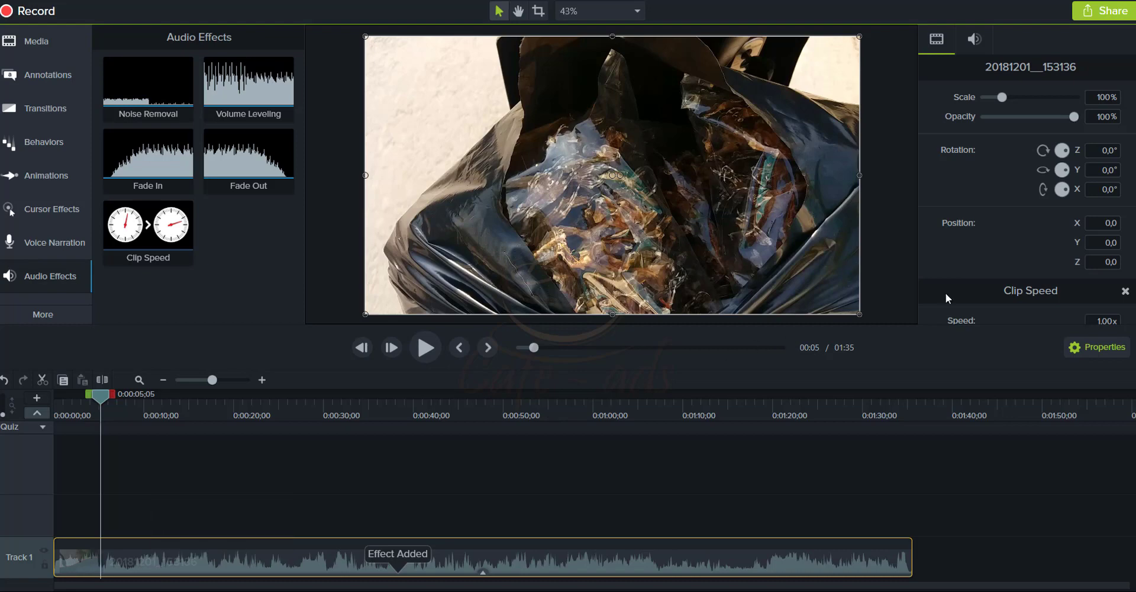
pyautogui.scroll(-3, 1008, 264)
pyautogui.click(1032, 214)
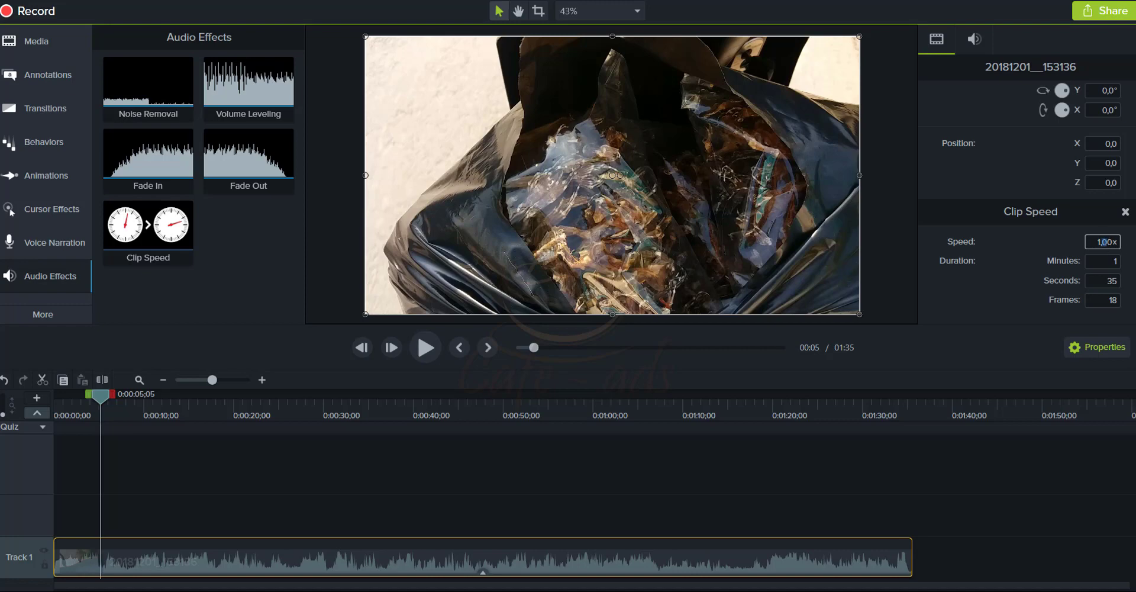
pyautogui.press('Return')
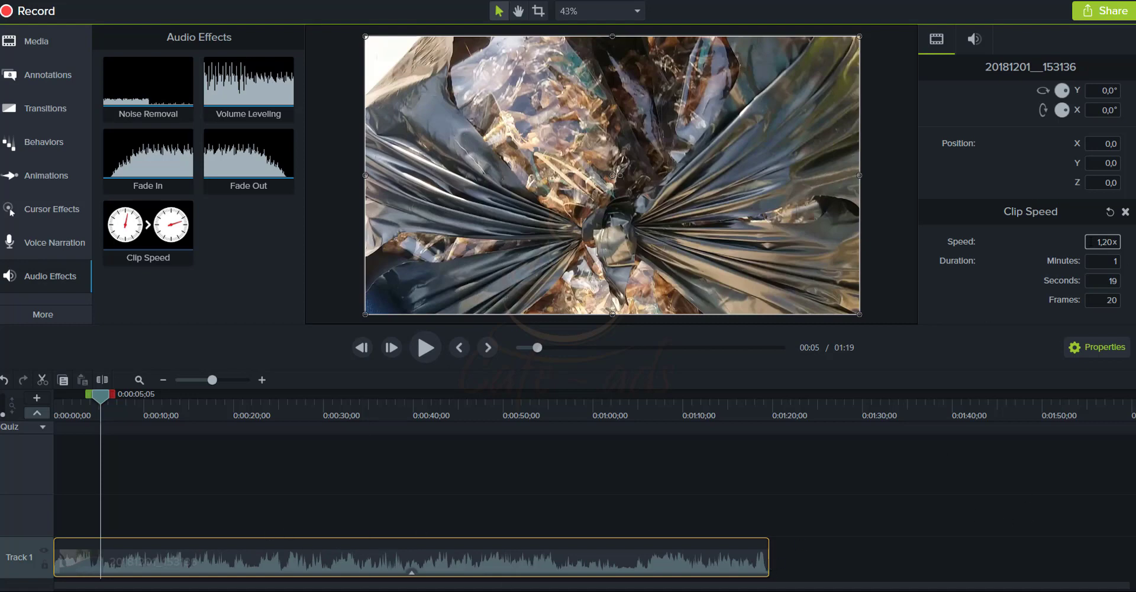
pyautogui.hotkey('ctrl', 'z')
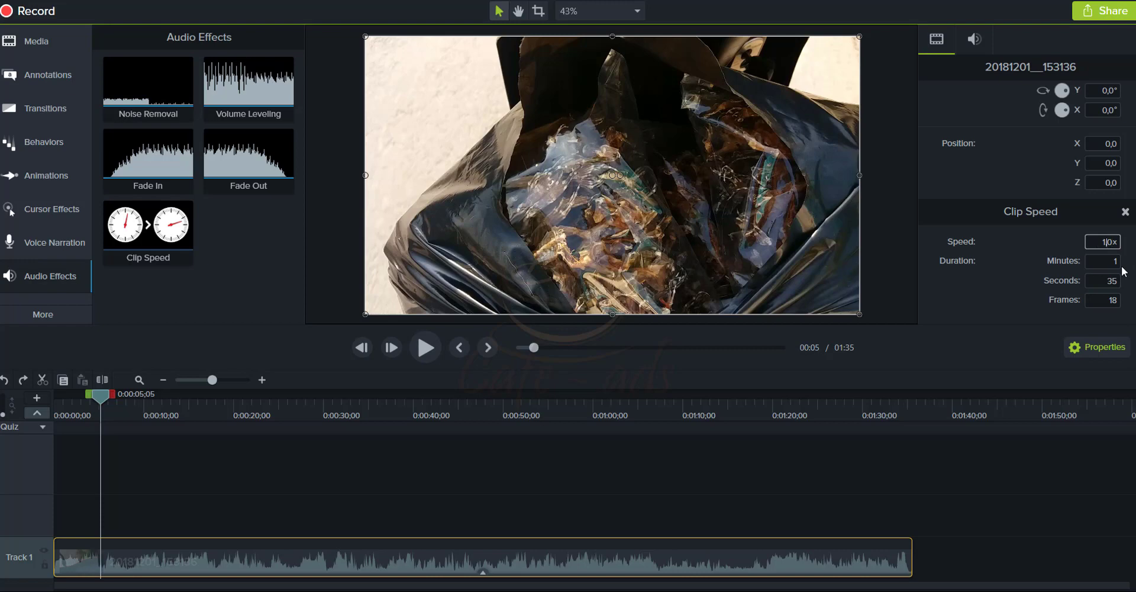
pyautogui.hotkey('ctrl', 'y')
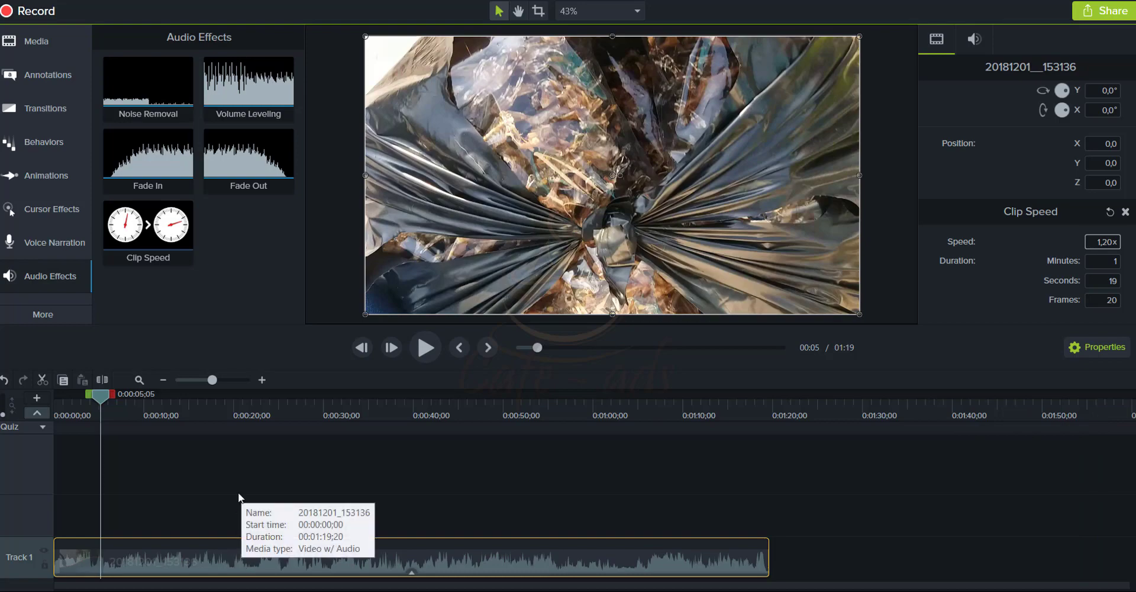
# Preview, raise the speed to 1,30x and replay to check the 01:13 length
pyautogui.click(423, 349)
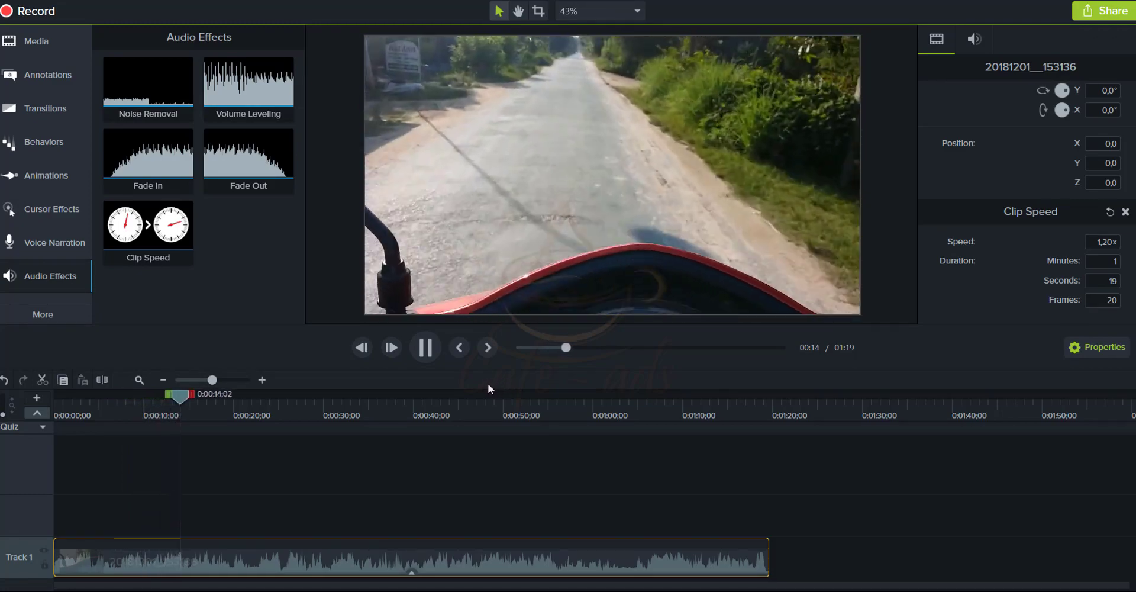
pyautogui.press('space')
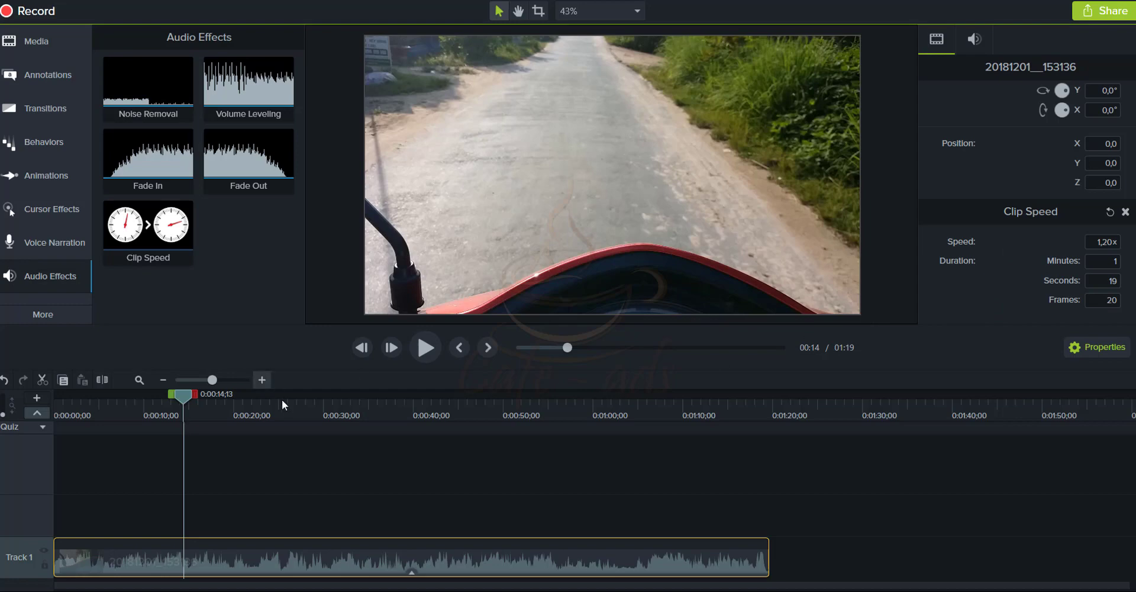
pyautogui.press('space')
pyautogui.press('space')
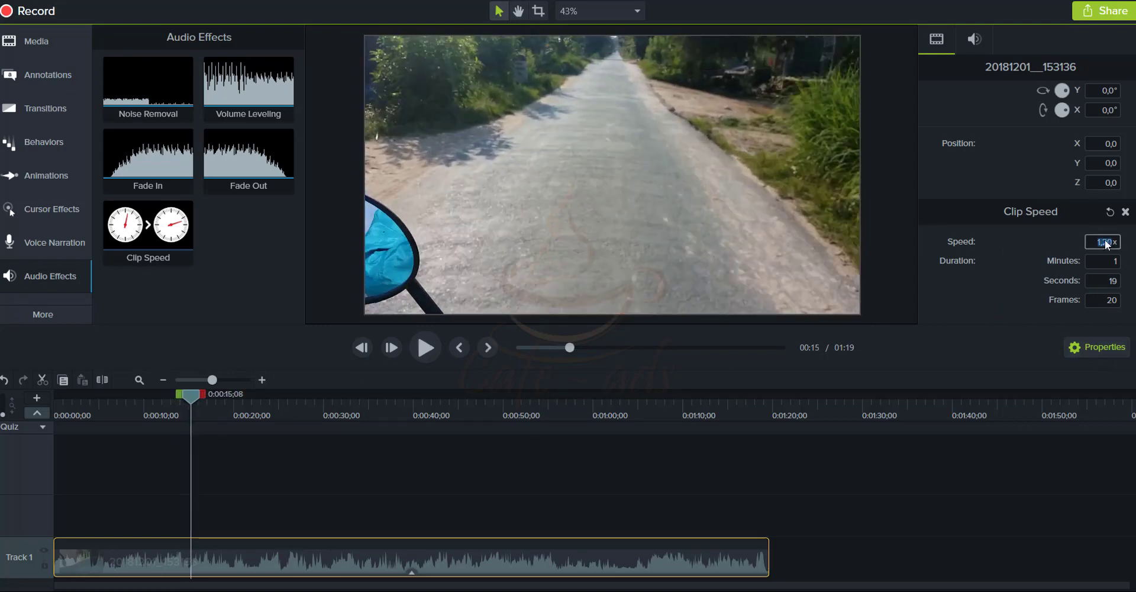
pyautogui.write('3')
pyautogui.press('Return')
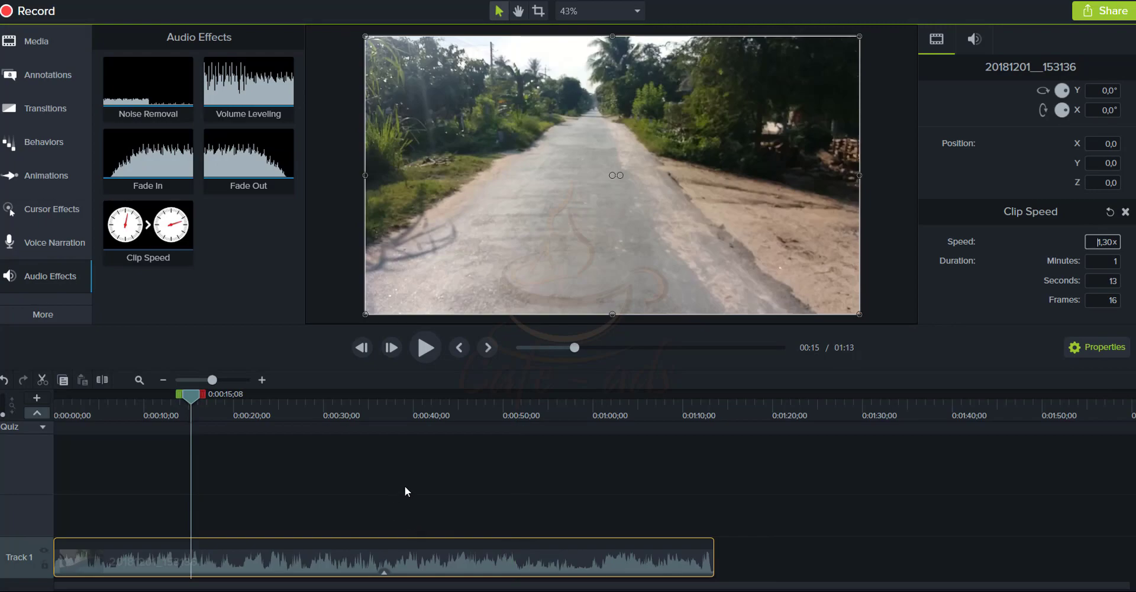
pyautogui.click(428, 344)
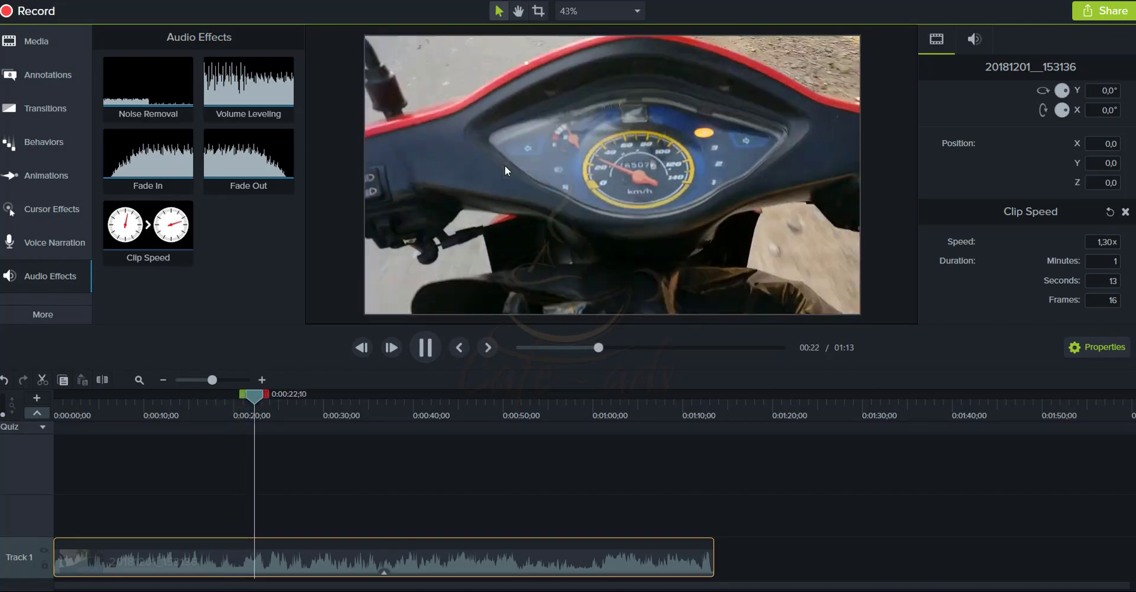
pyautogui.press('space')
pyautogui.moveTo(286, 164); pyautogui.dragTo(443, 282)
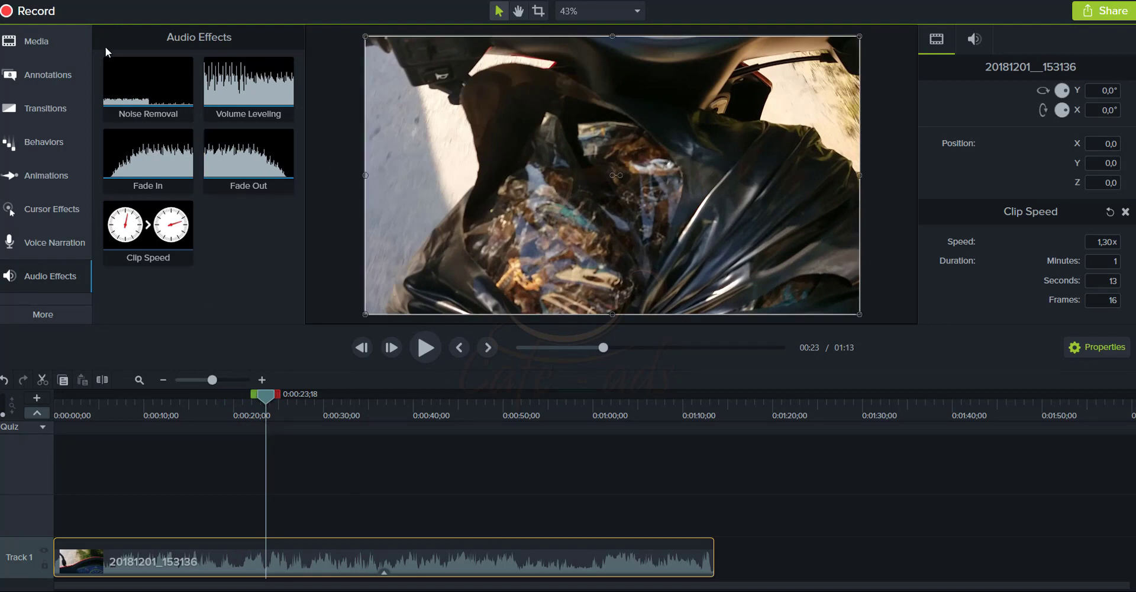
# Import LOGO.png from the KHO NHAI\HINH ANH folder into the Media Bin
pyautogui.click(37, 48)
pyautogui.rightClick(200, 207)
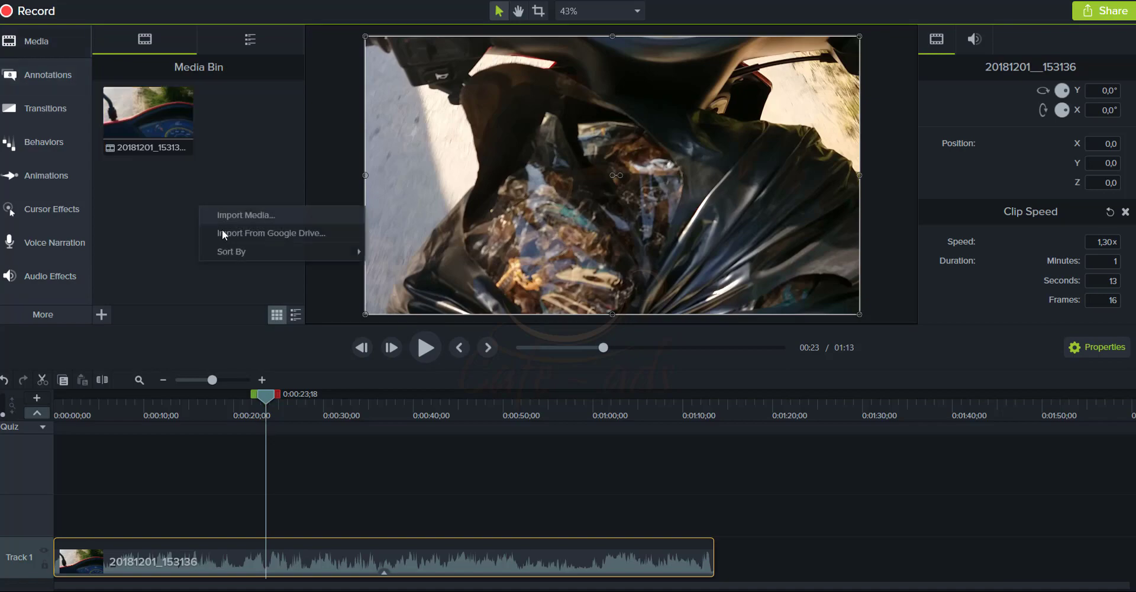
pyautogui.click(227, 214)
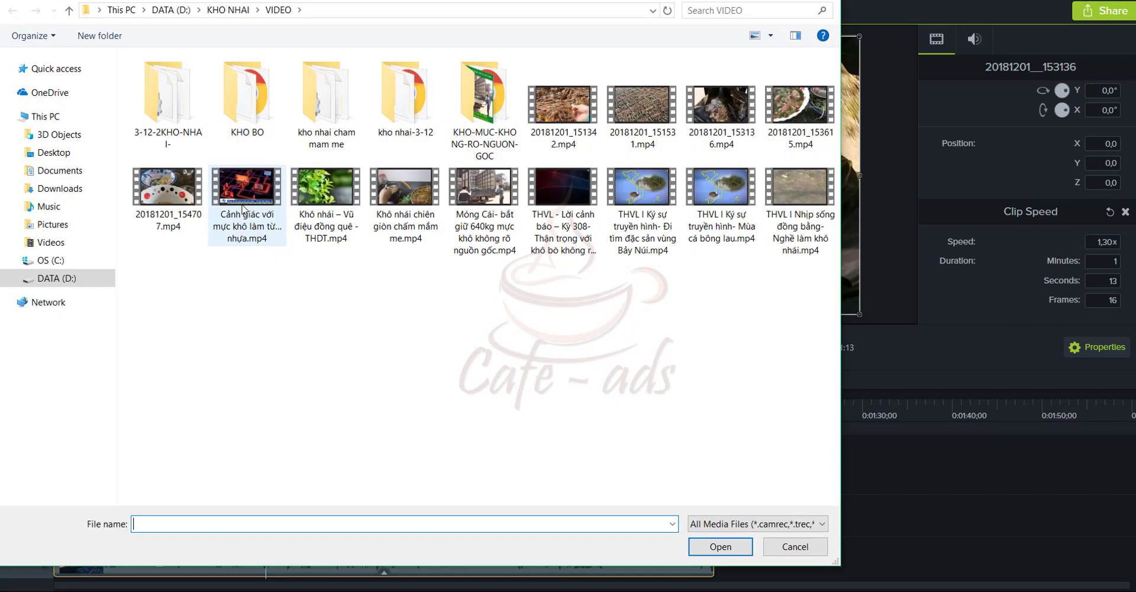
pyautogui.click(214, 10)
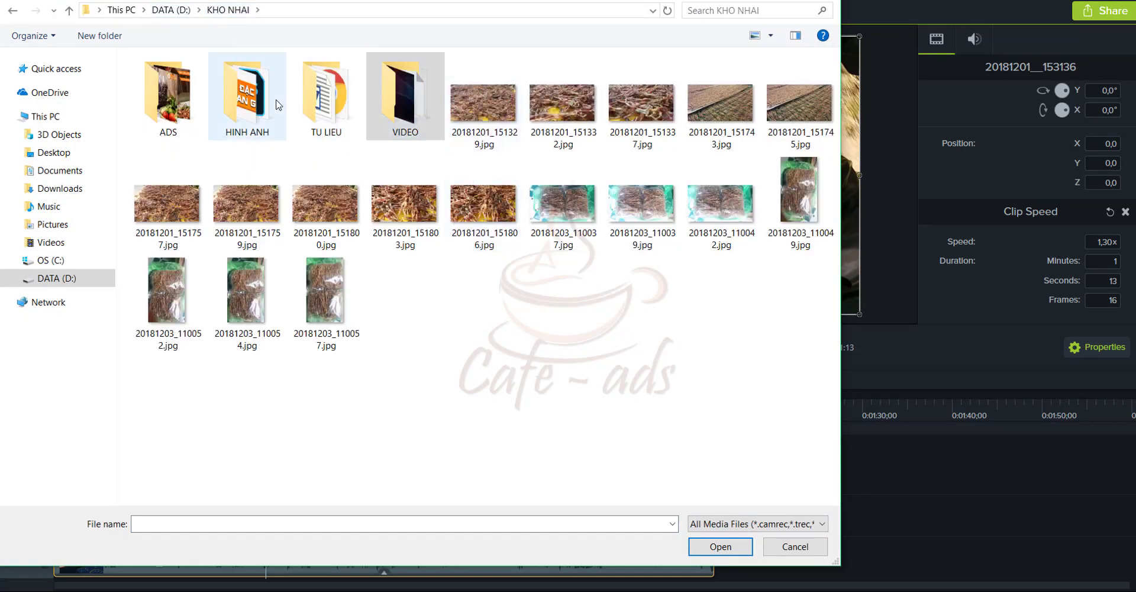
pyautogui.doubleClick(278, 105)
pyautogui.doubleClick(801, 207)
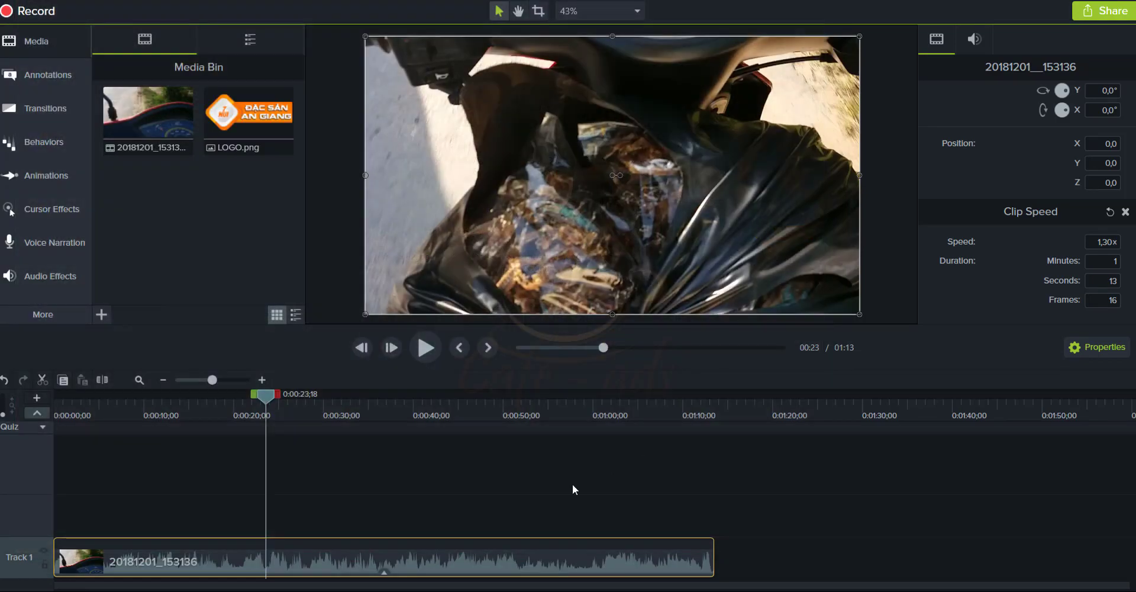
# Put the logo on Track 2 across the full 01:13, move it right, set 25% opacity
pyautogui.moveTo(248, 119); pyautogui.dragTo(24, 514)
pyautogui.moveTo(99, 508); pyautogui.dragTo(711, 508)
pyautogui.moveTo(690, 174); pyautogui.dragTo(789, 174)
pyautogui.moveTo(999, 117); pyautogui.dragTo(1010, 116)
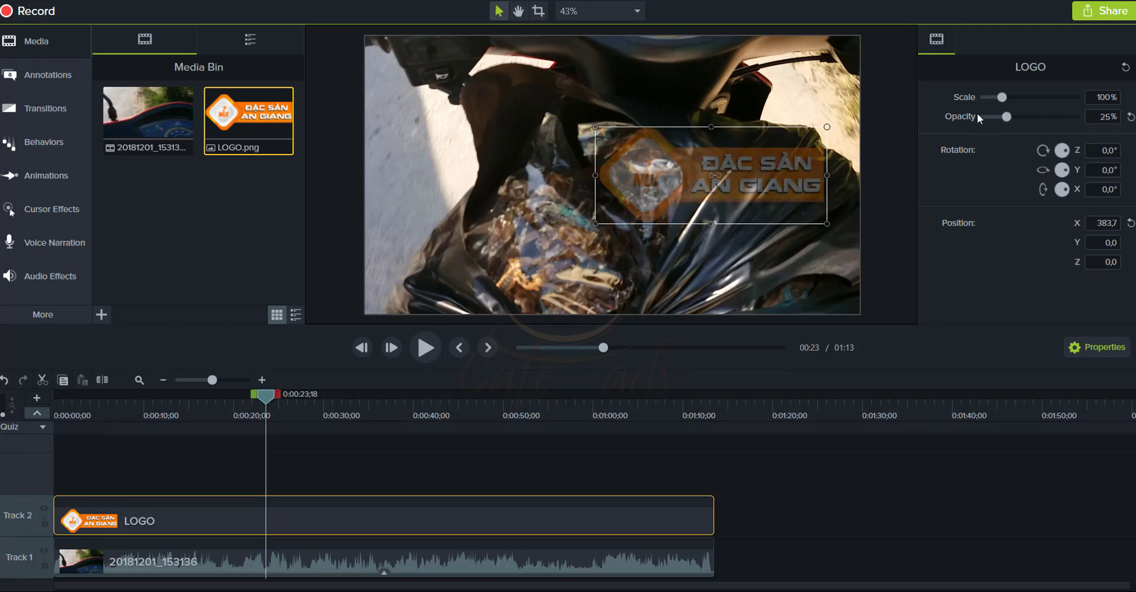
# Give the LOGO clip a Pulsating behavior (Grow, Spring) and preview the pulsing logo
pyautogui.click(41, 142)
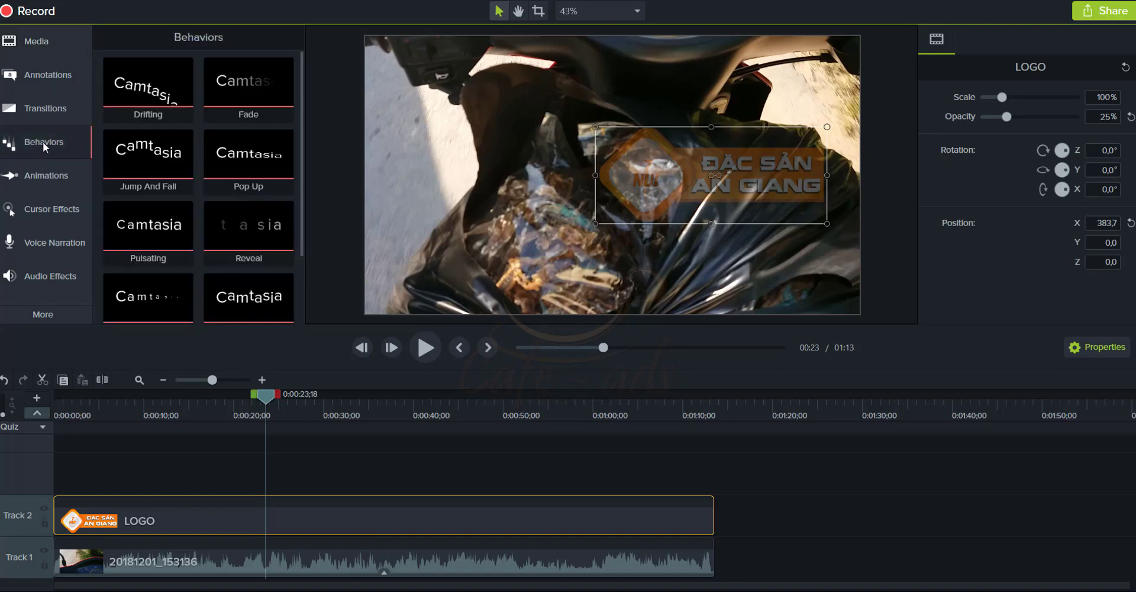
pyautogui.scroll(-1, 216, 261)
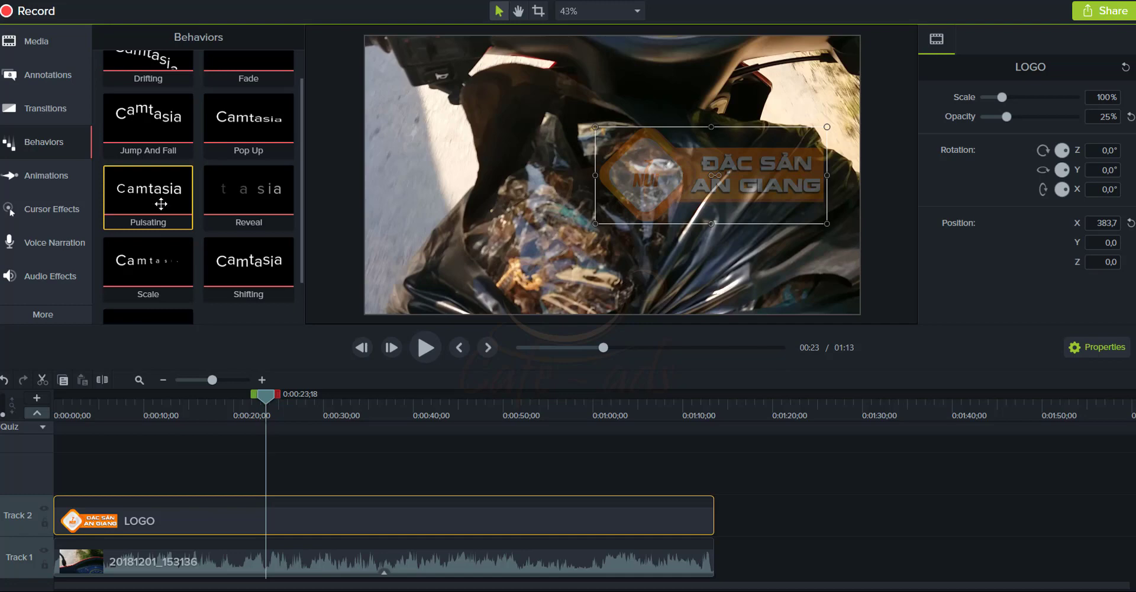
pyautogui.moveTo(148, 201); pyautogui.dragTo(188, 530)
pyautogui.press('space')
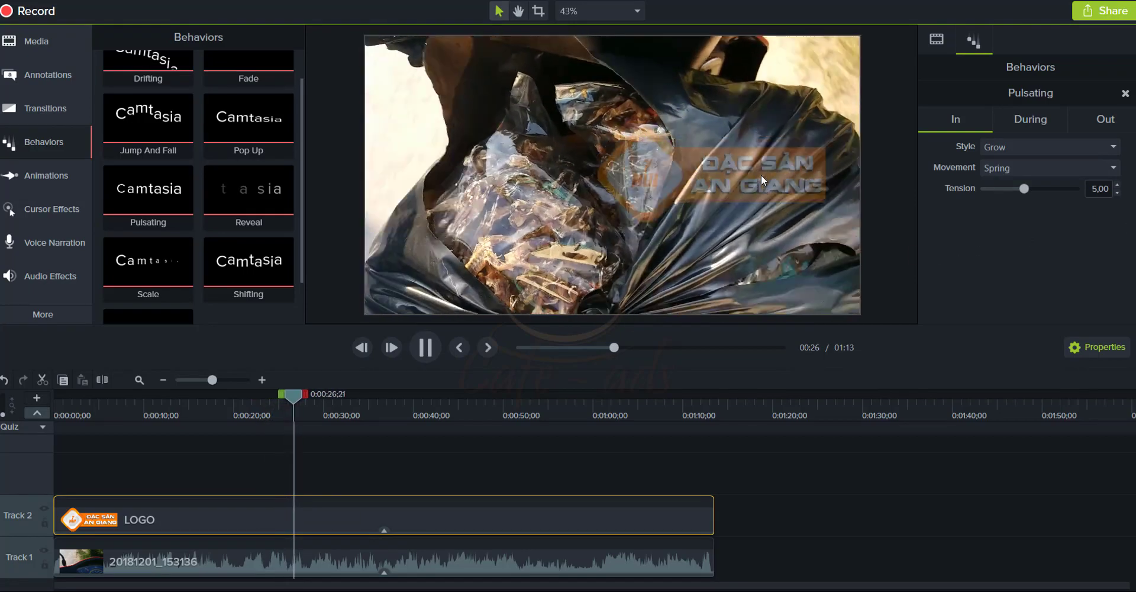
pyautogui.press('space')
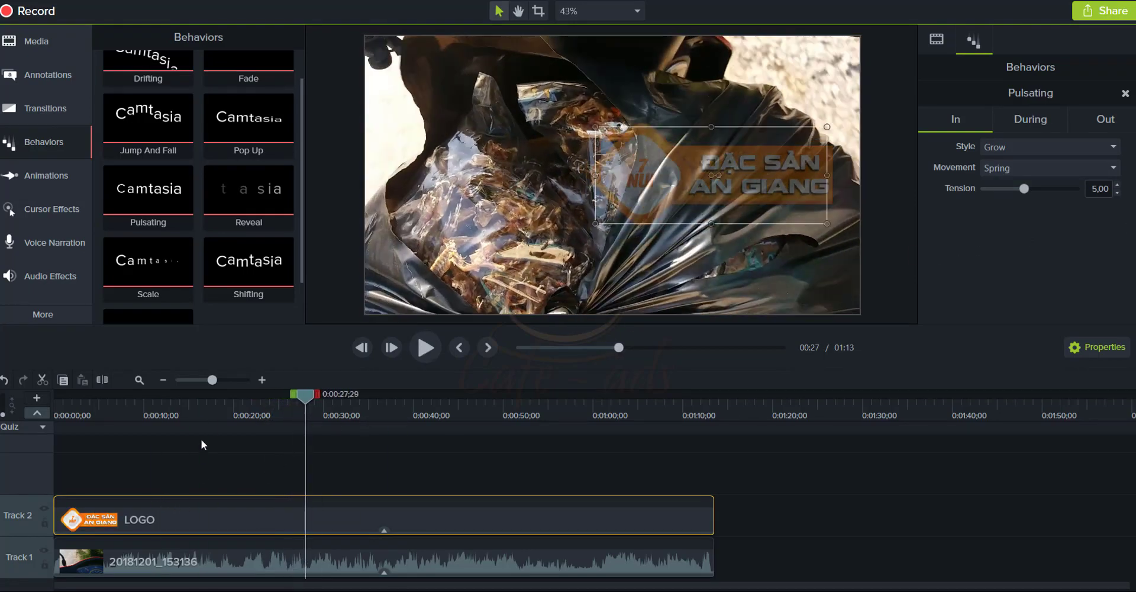
# Start a media import from the Media Bin and browse up to the DATA (D:) drive
pyautogui.hotkey('ctrl', '1')
pyautogui.rightClick(169, 220)
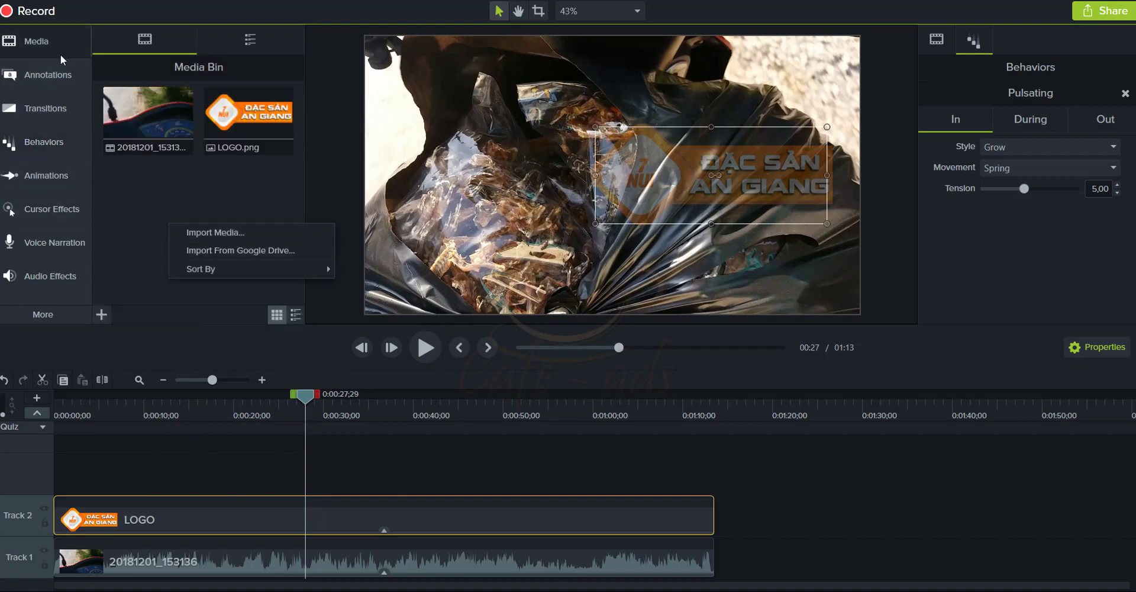
pyautogui.click(28, 40)
pyautogui.click(36, 43)
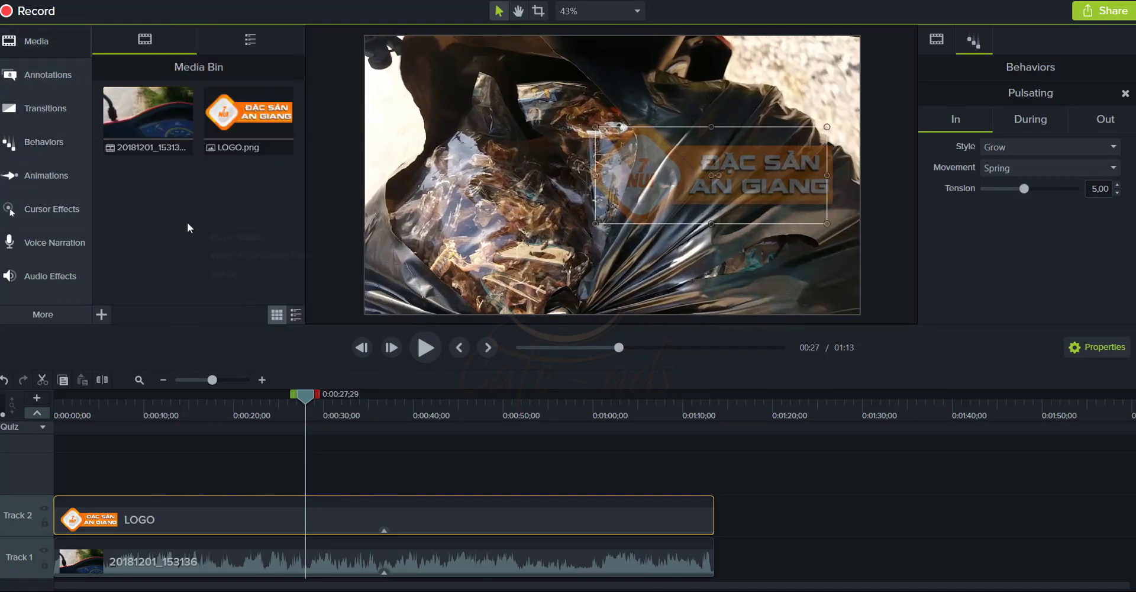
pyautogui.rightClick(193, 228)
pyautogui.click(226, 236)
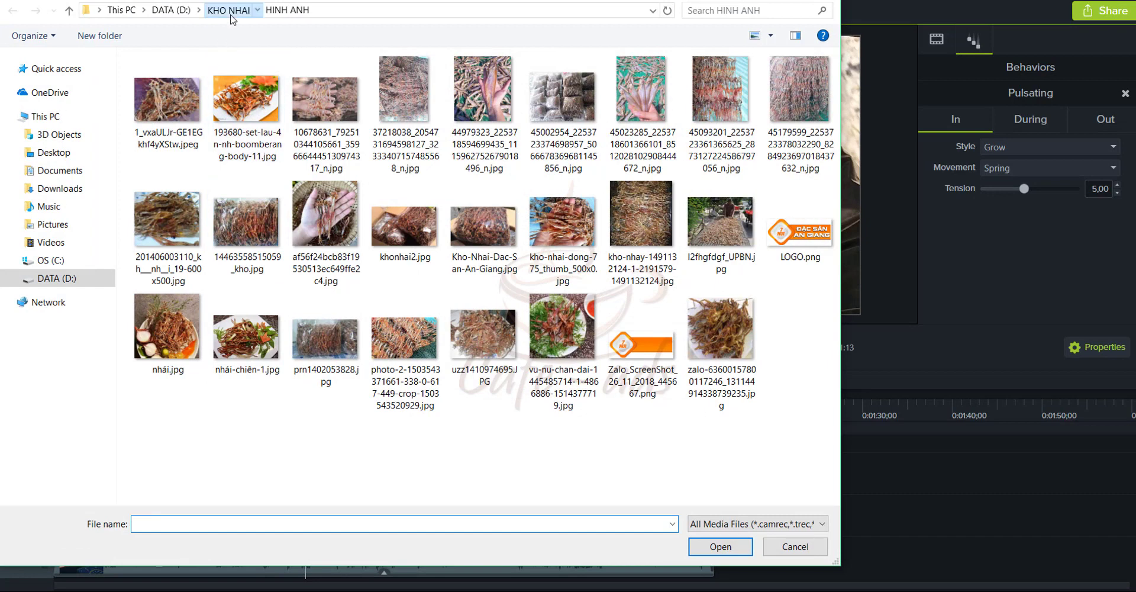
pyautogui.click(228, 10)
pyautogui.click(168, 94)
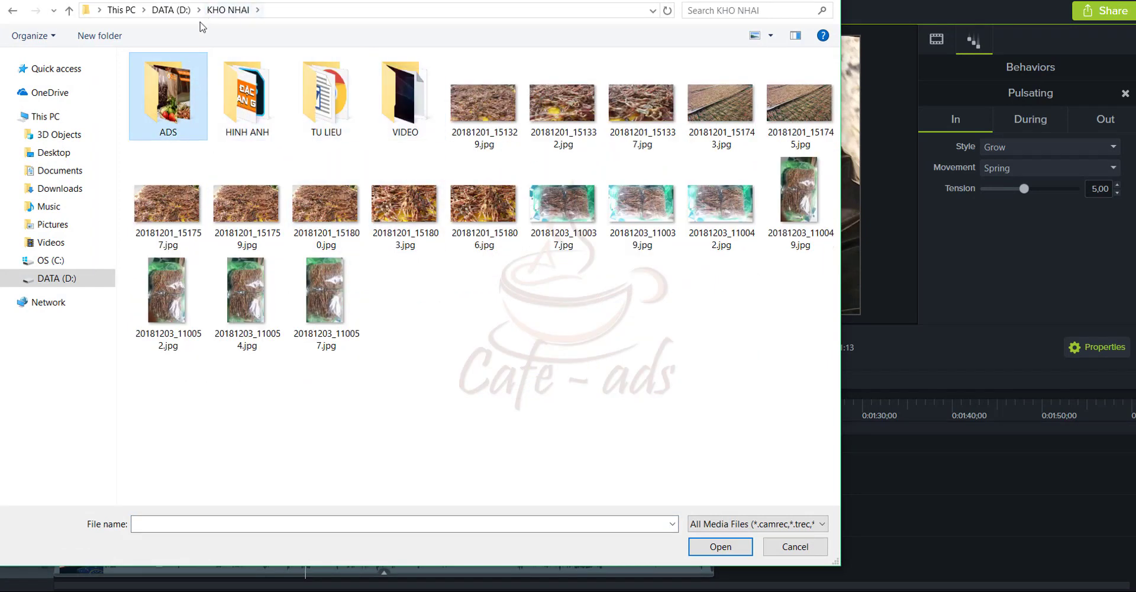
pyautogui.click(169, 10)
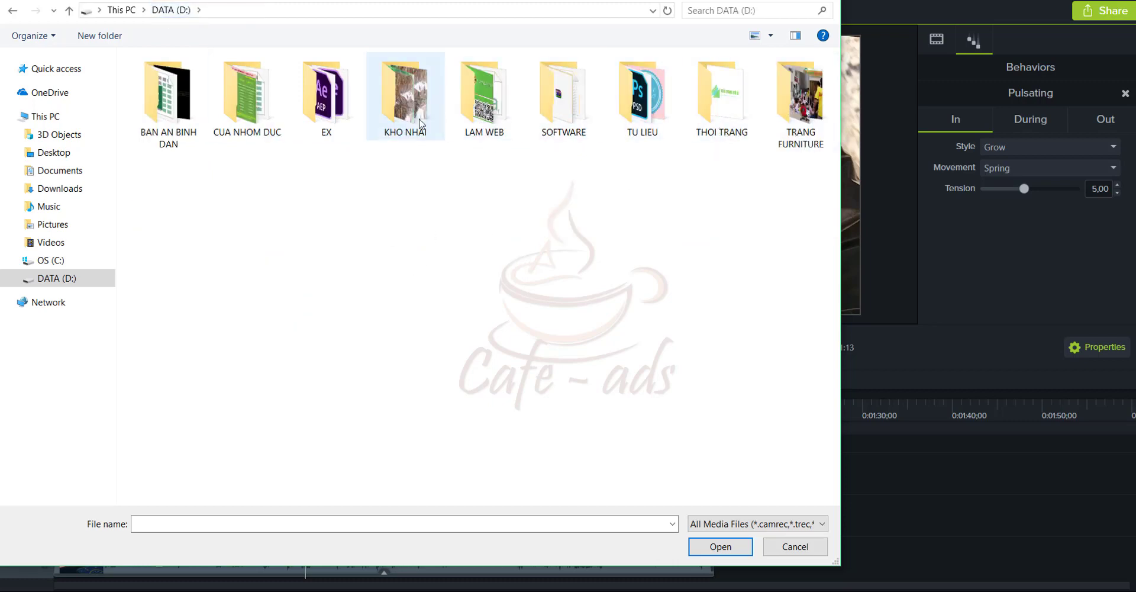
# Go through CUA NHOM DUC > VIDEO > audio > New folder and import the Alan Walker - The Spectre mp3
pyautogui.doubleClick(266, 118)
pyautogui.scroll(-3, 266, 119)
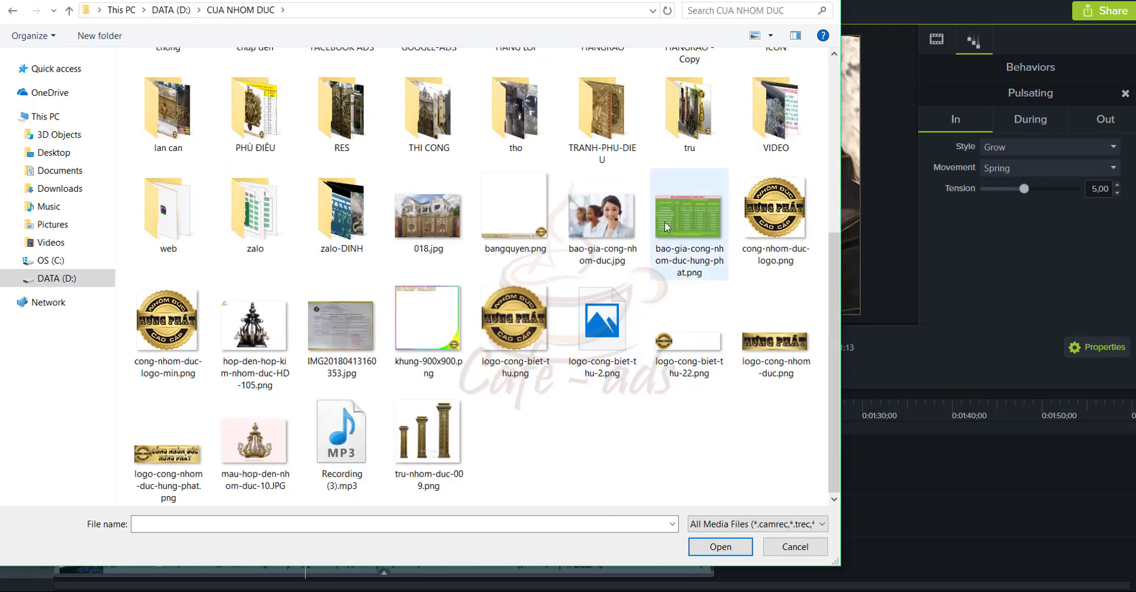
pyautogui.doubleClick(761, 121)
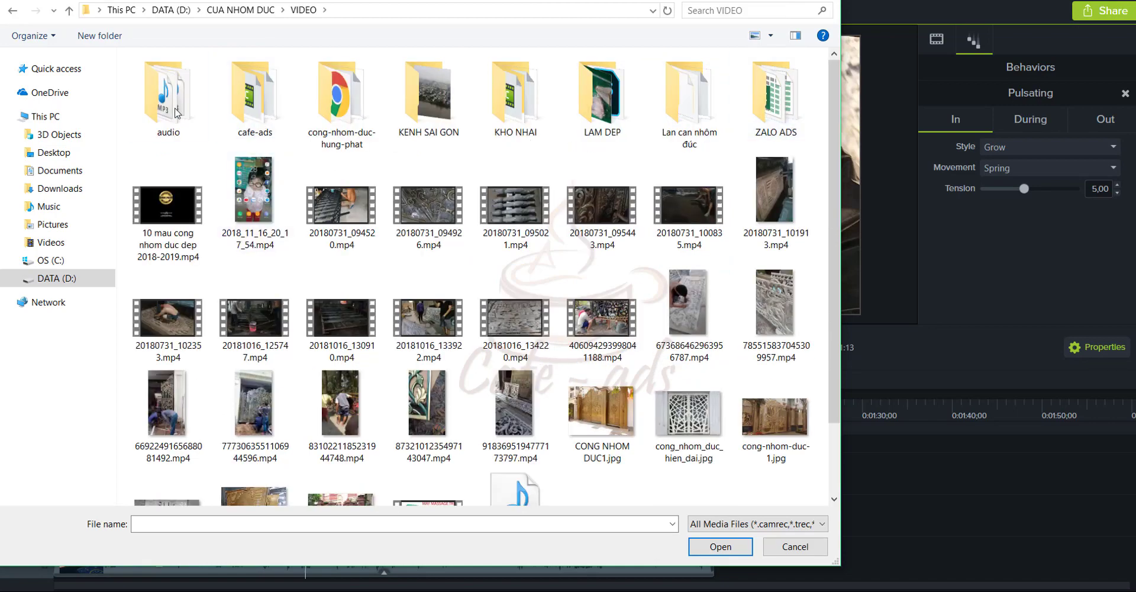
pyautogui.doubleClick(243, 102)
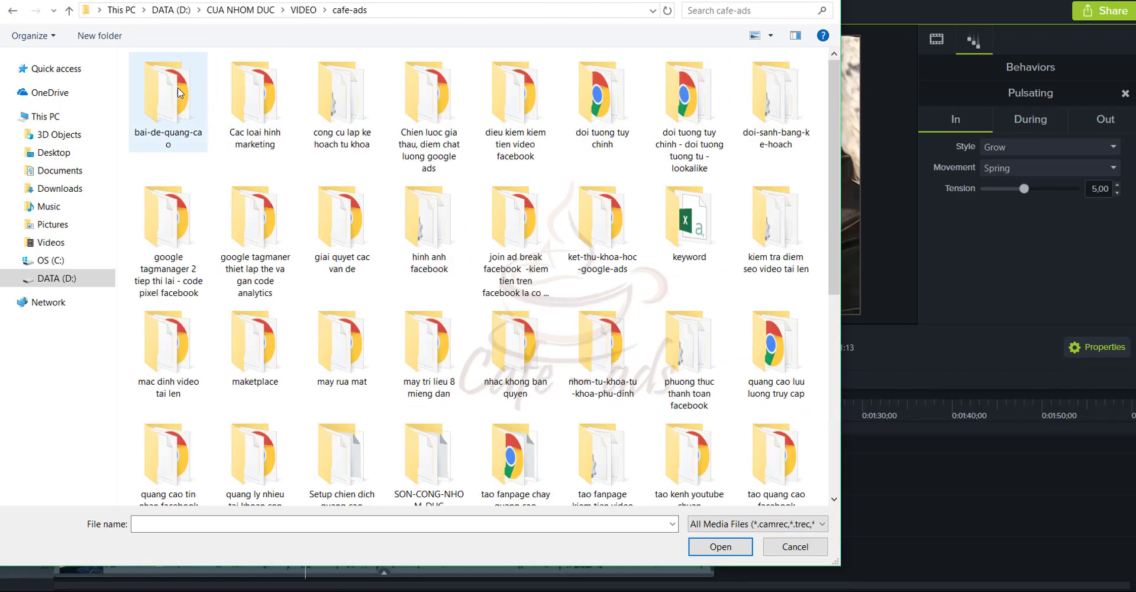
pyautogui.click(303, 10)
pyautogui.doubleClick(198, 110)
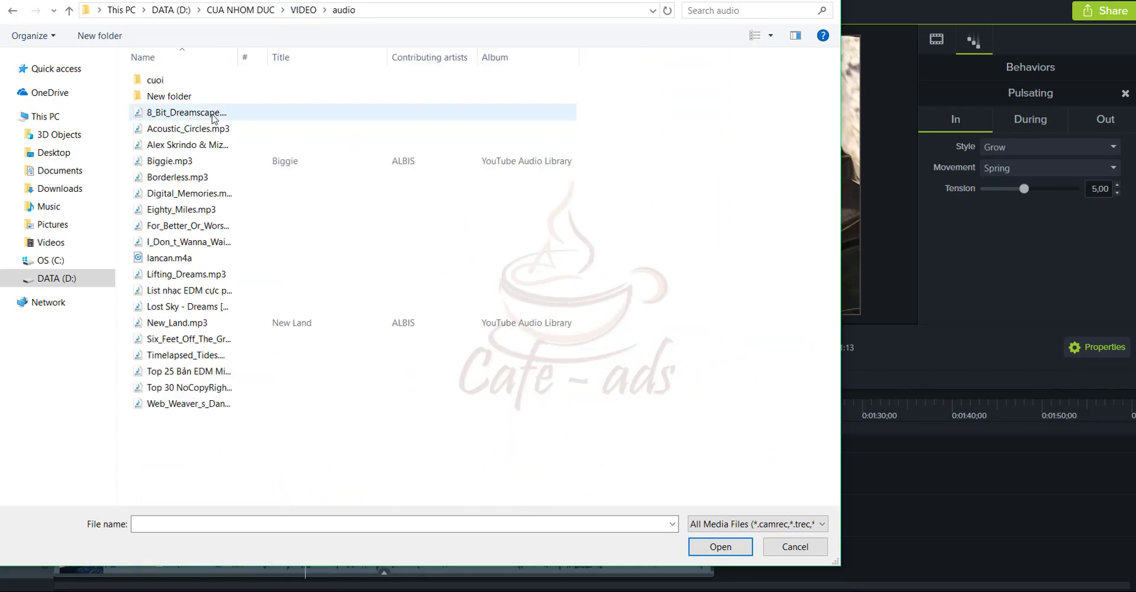
pyautogui.doubleClick(178, 95)
pyautogui.doubleClick(195, 79)
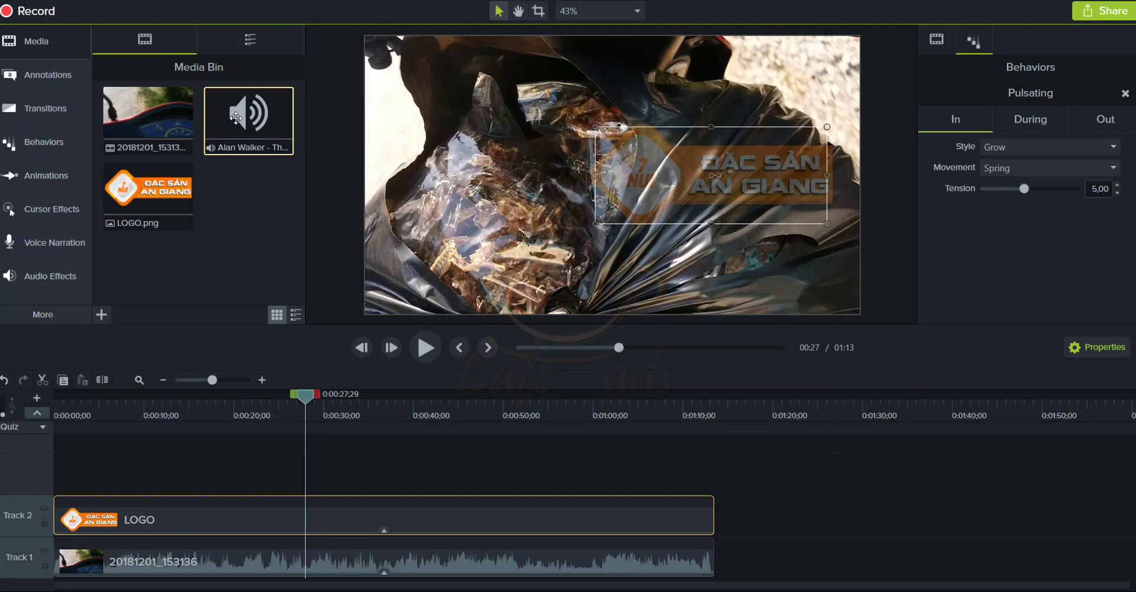
# Put the Alan Walker track on new Track 3 and trim its end to 01:13
pyautogui.moveTo(233, 143); pyautogui.dragTo(53, 477)
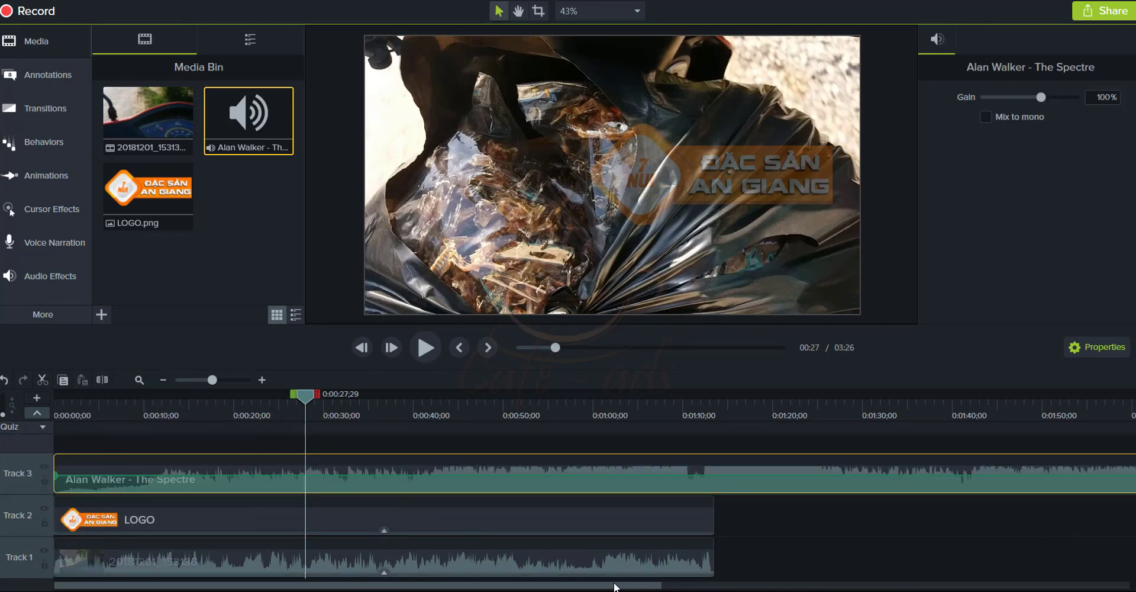
pyautogui.moveTo(620, 585); pyautogui.dragTo(693, 582)
pyautogui.click(166, 380)
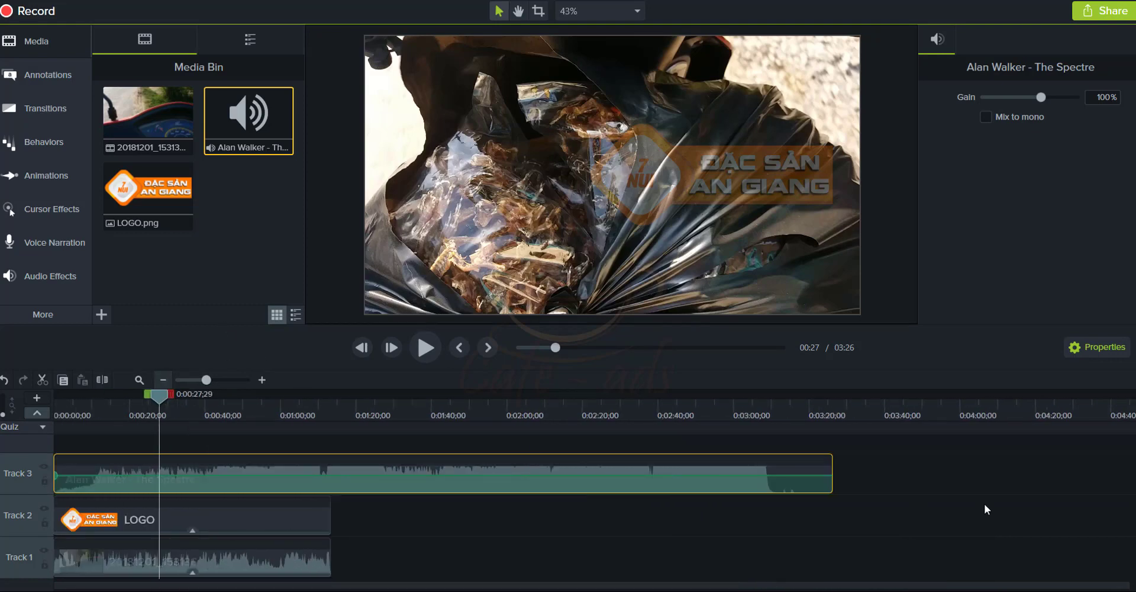
pyautogui.moveTo(832, 482); pyautogui.dragTo(330, 482)
# Preview the project with music from near the start, stopping at 0:00:15
pyautogui.press('space')
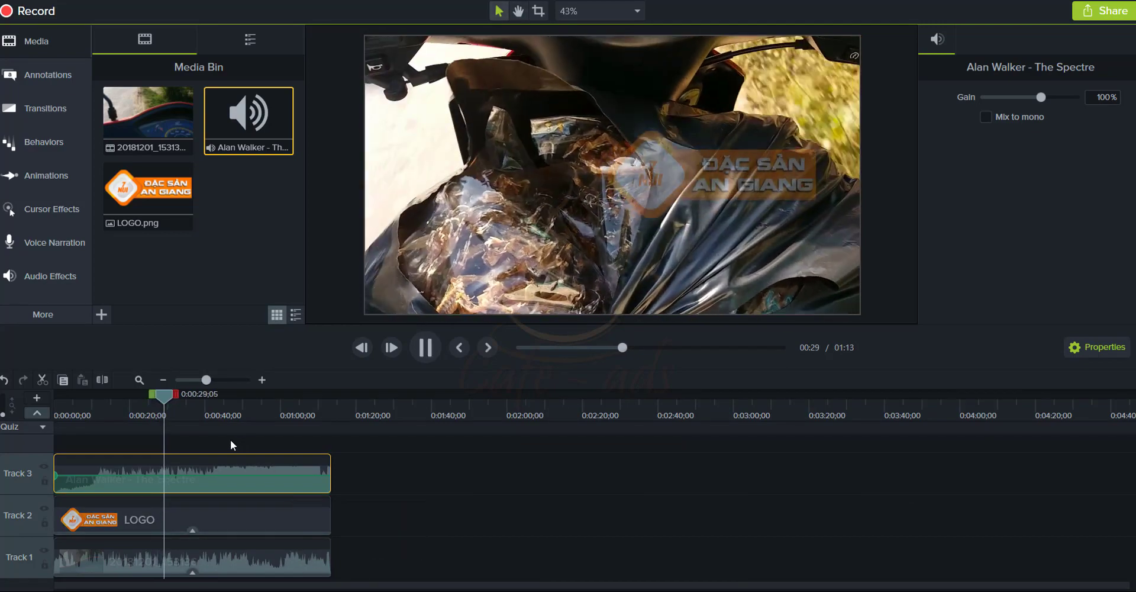
pyautogui.moveTo(167, 395); pyautogui.dragTo(65, 407)
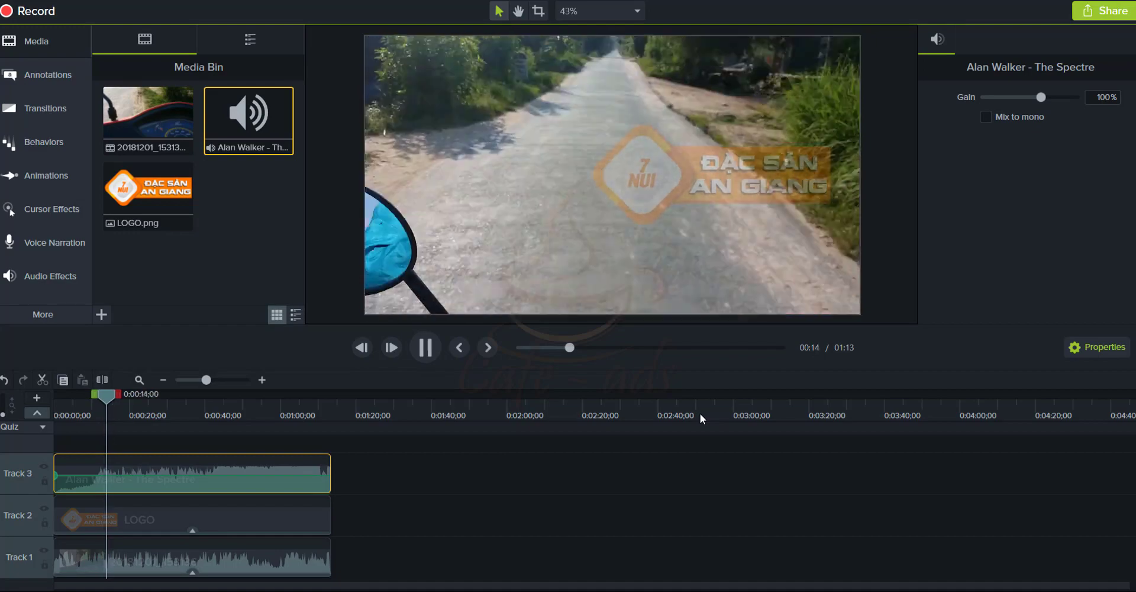
pyautogui.press('space')
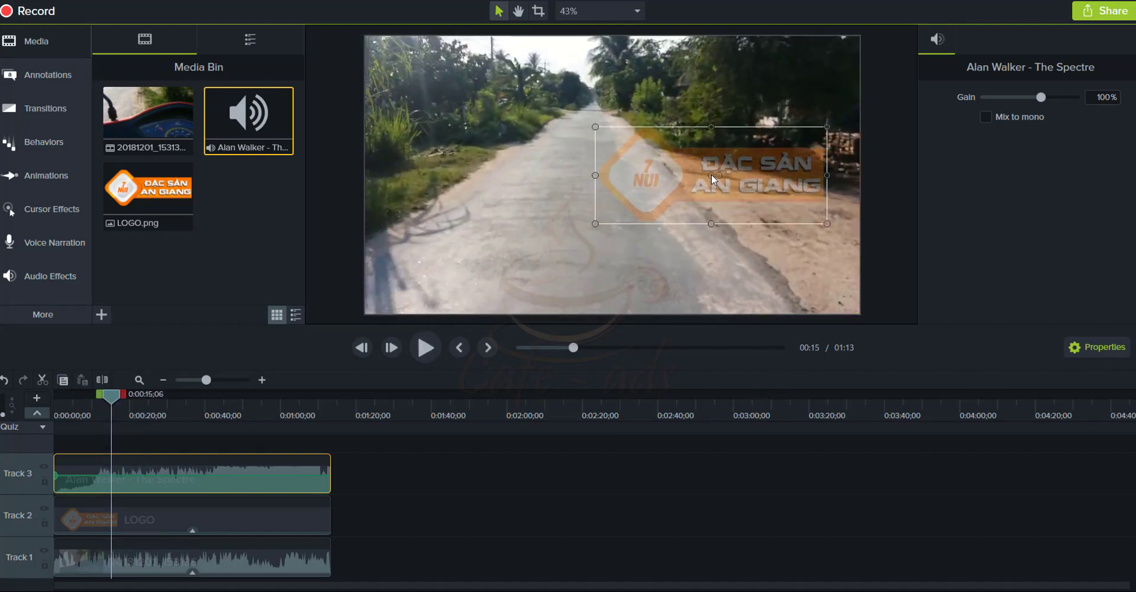
# Lower the LOGO watermark's opacity from 25% to 14% in Visual Properties
pyautogui.click(712, 174)
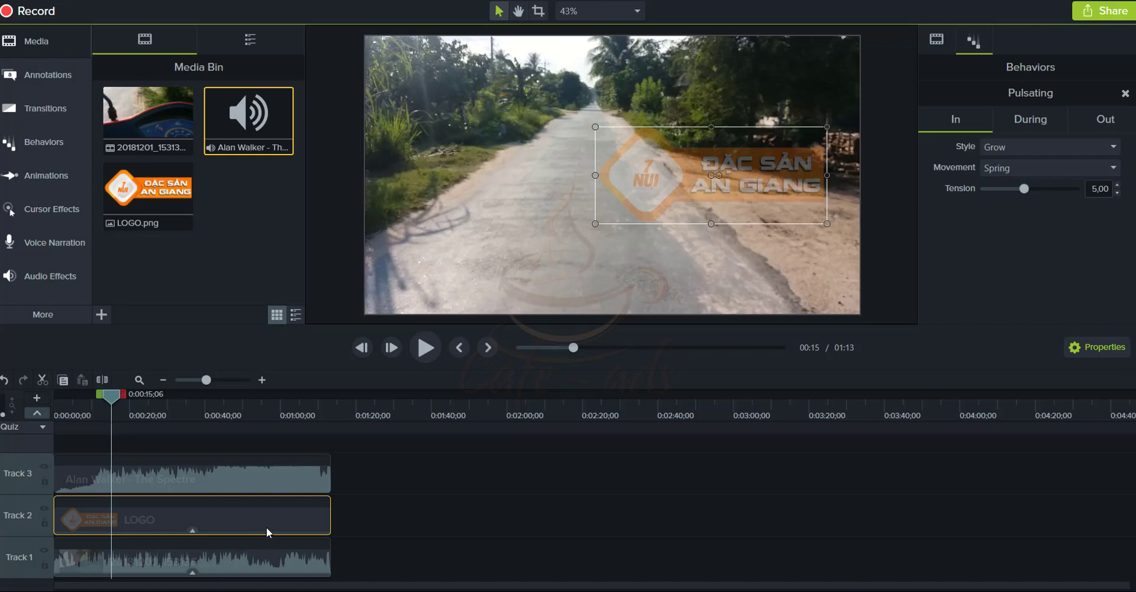
pyautogui.click(941, 40)
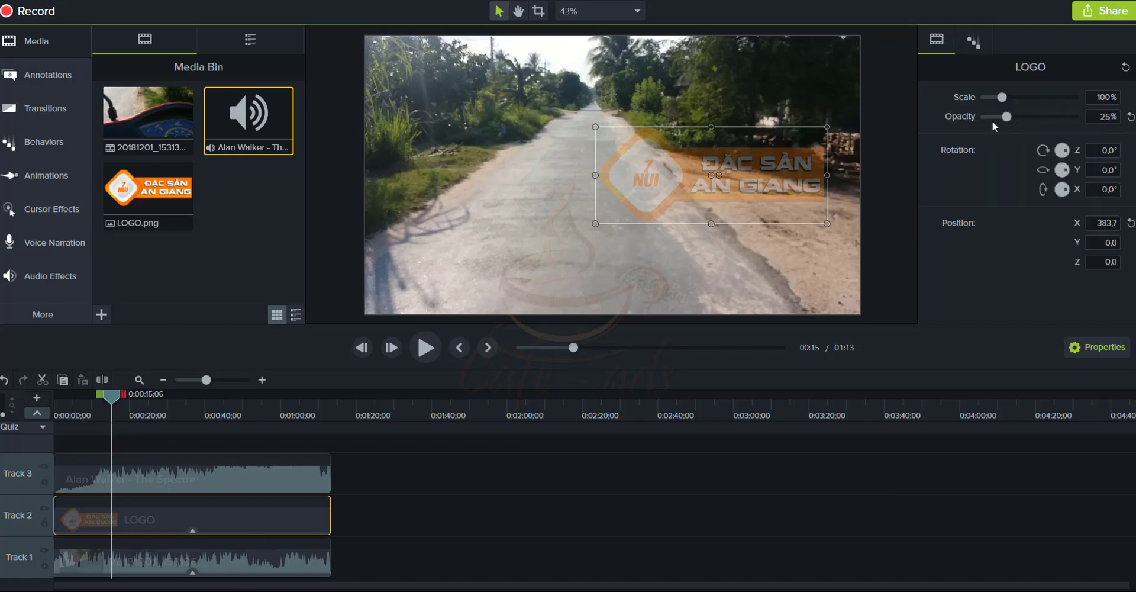
pyautogui.moveTo(1007, 119); pyautogui.dragTo(998, 118)
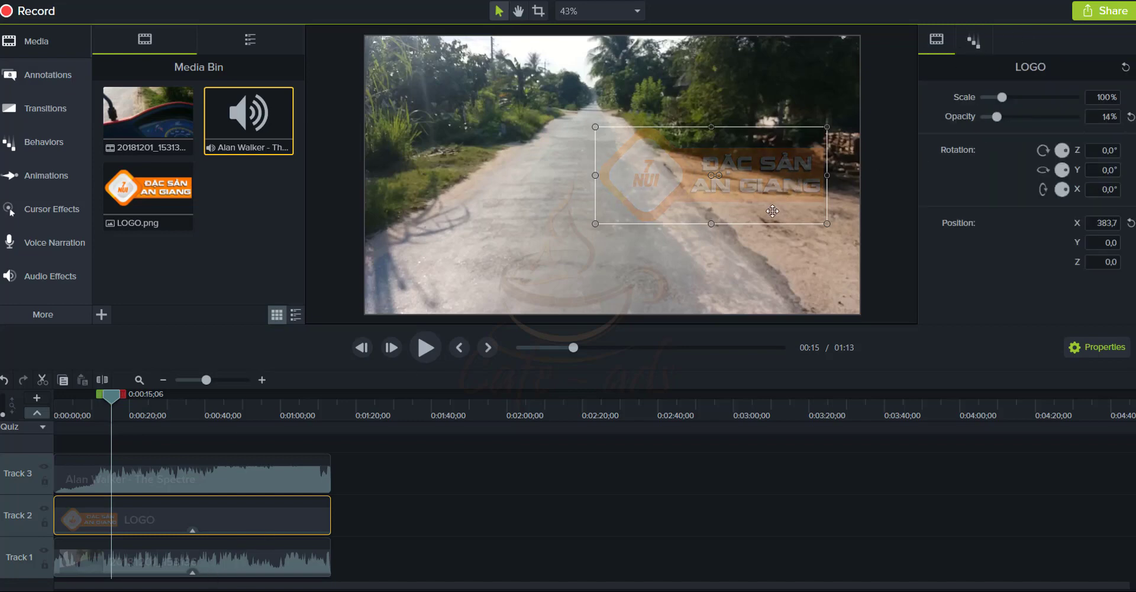
pyautogui.click(739, 277)
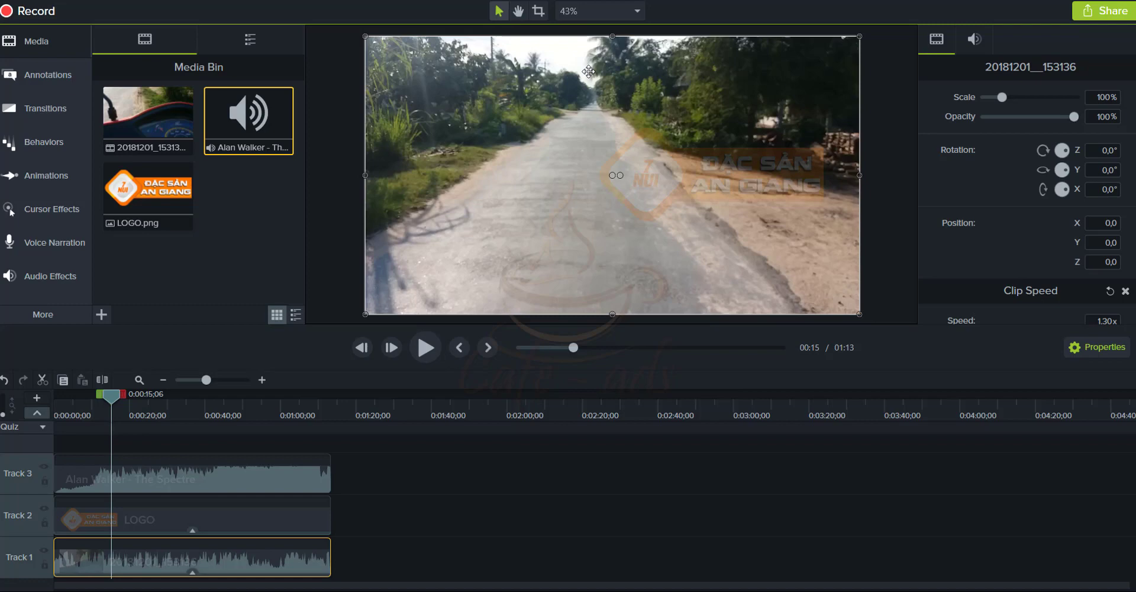
# Zoom the timeline to fit all three tracks, deselect the clip, and show the File menu
pyautogui.click(266, 386)
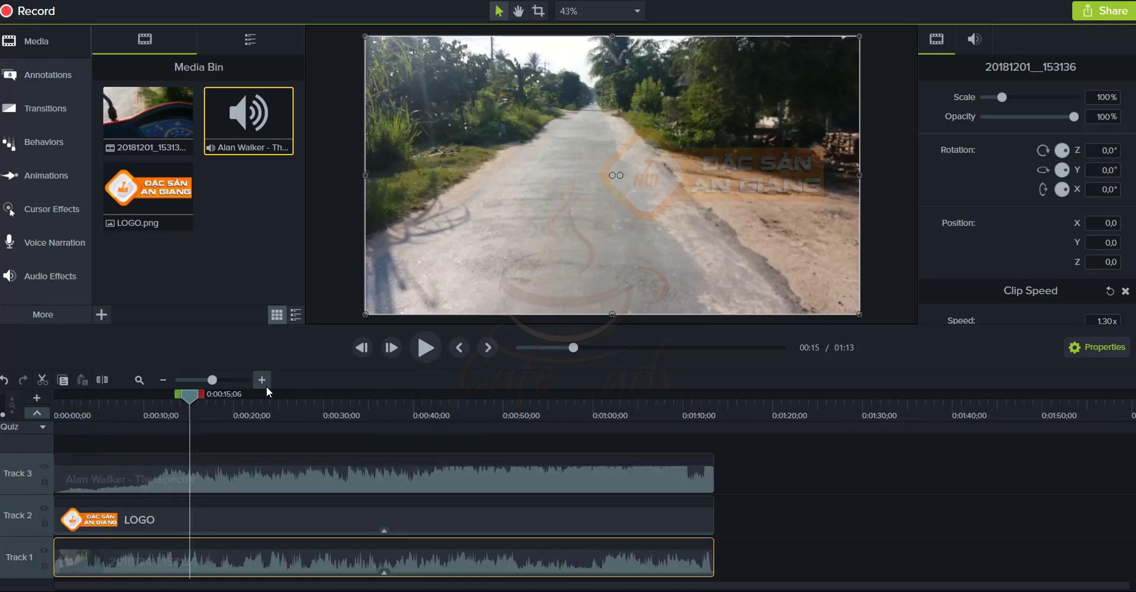
pyautogui.click(265, 385)
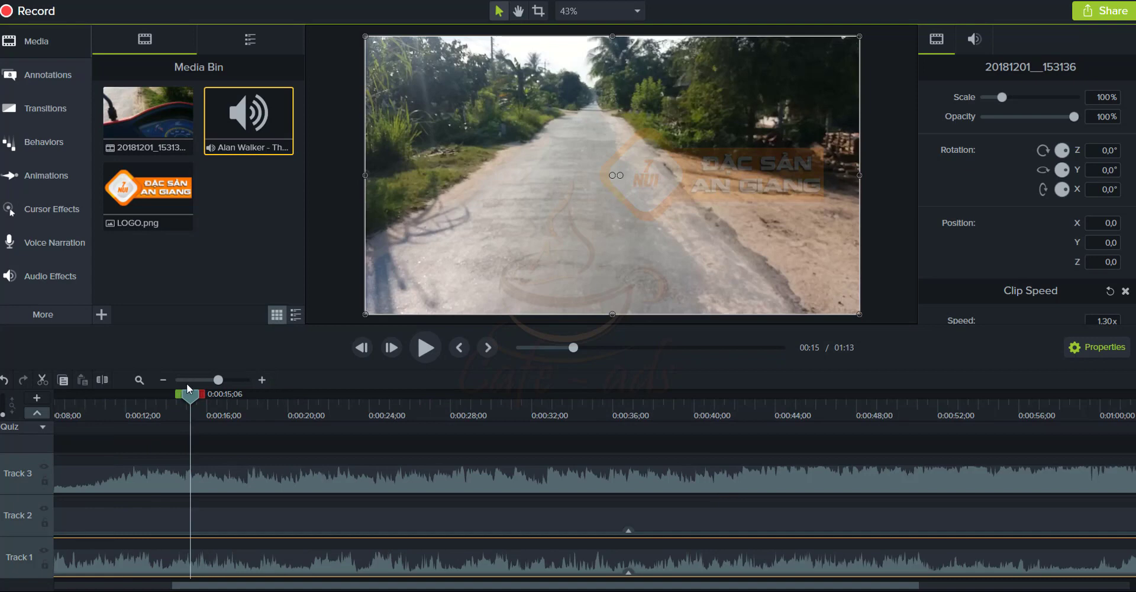
pyautogui.click(170, 382)
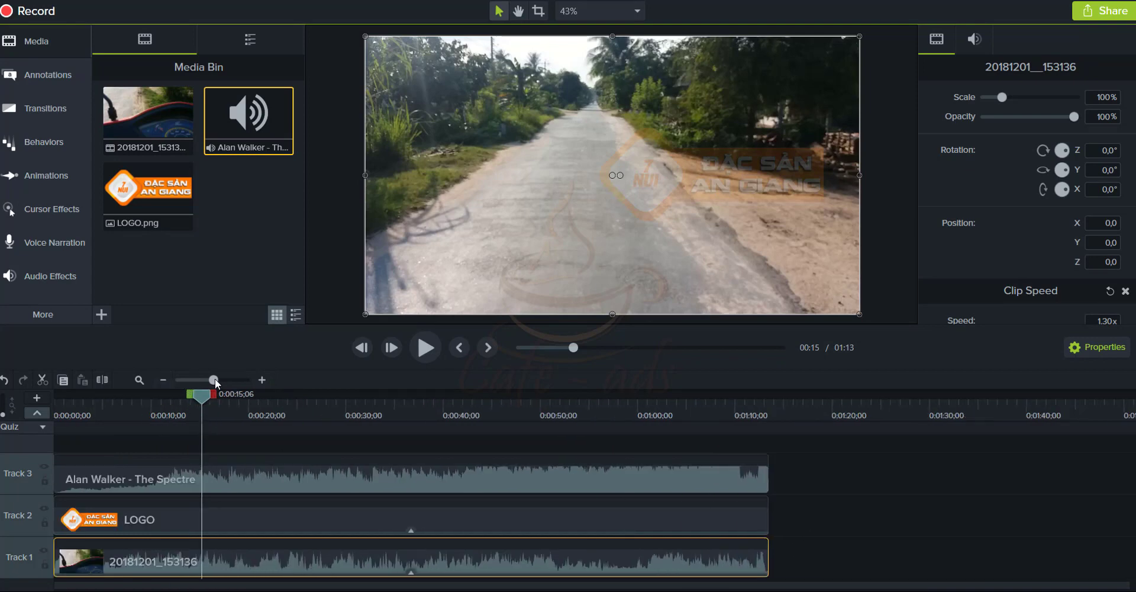
pyautogui.moveTo(215, 379); pyautogui.dragTo(218, 380)
pyautogui.click(230, 523)
pyautogui.scroll(1, 219, 502)
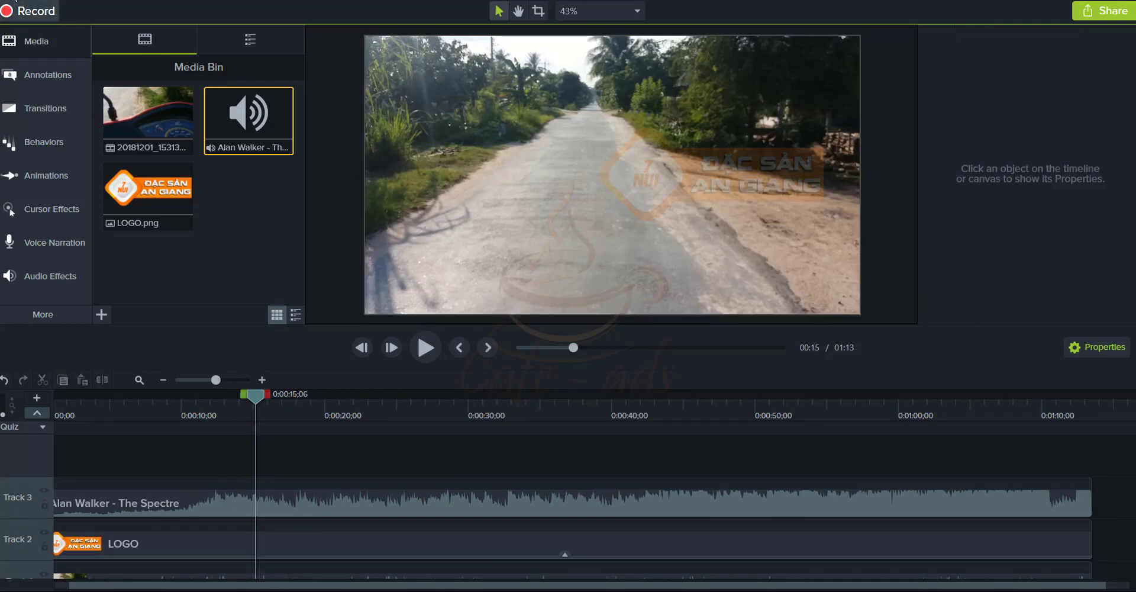
pyautogui.click(15, 2)
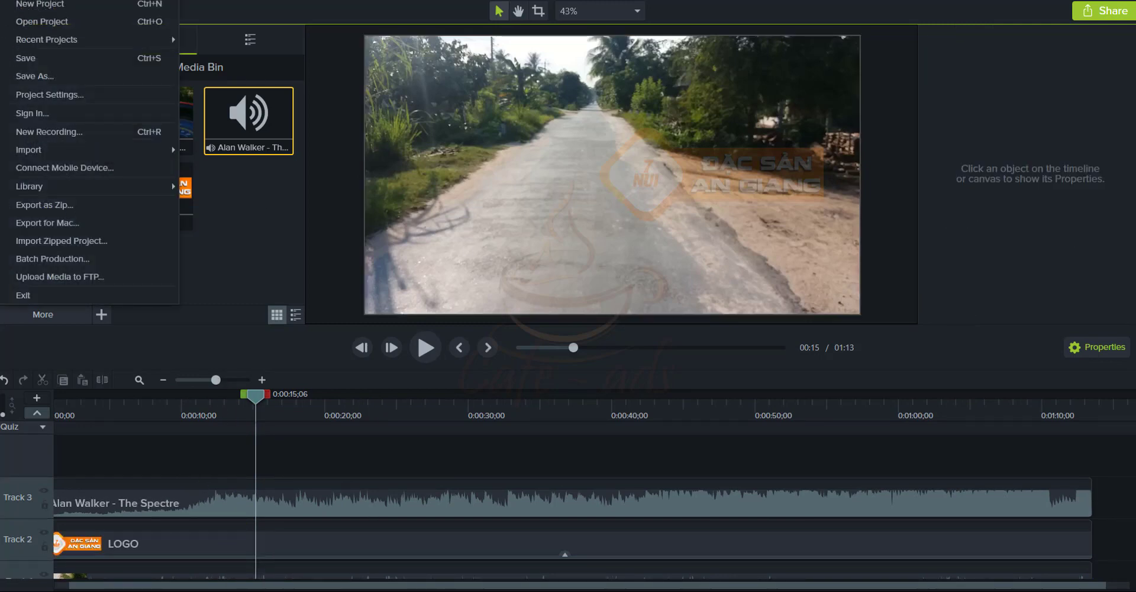
# In Project Settings, apply a custom square canvas size with height 192
pyautogui.press('Escape')
pyautogui.click(14, 2)
pyautogui.click(41, 95)
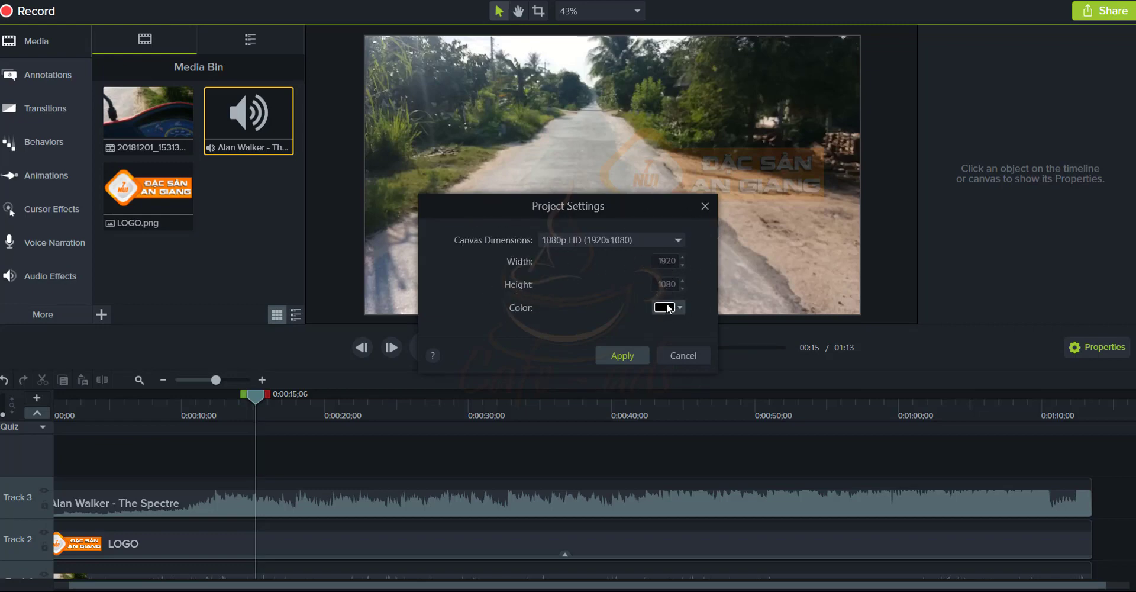
pyautogui.click(602, 240)
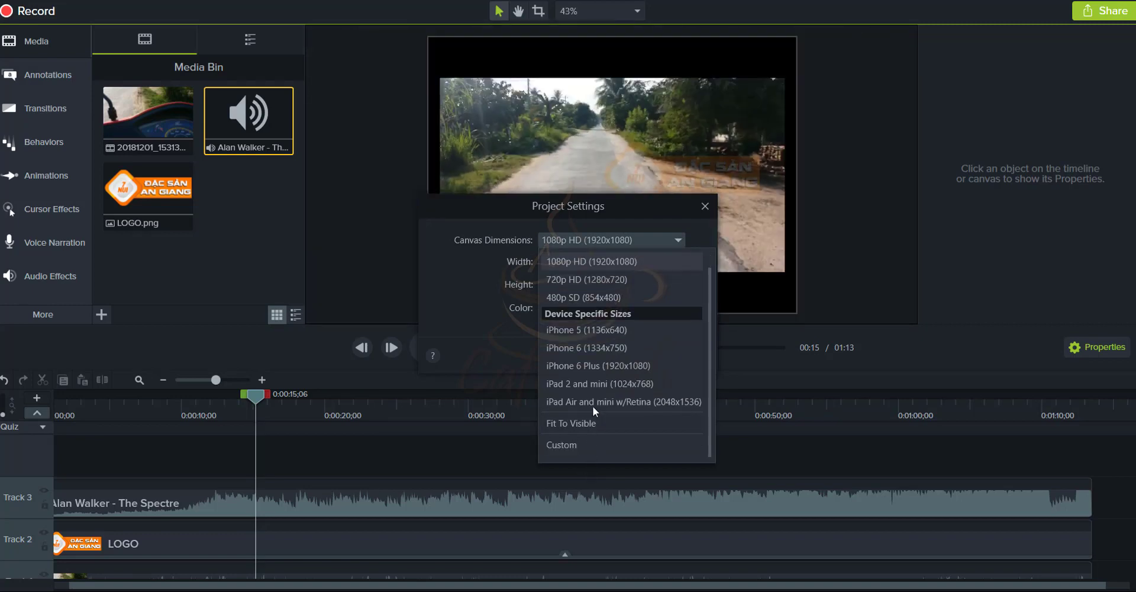
pyautogui.click(571, 442)
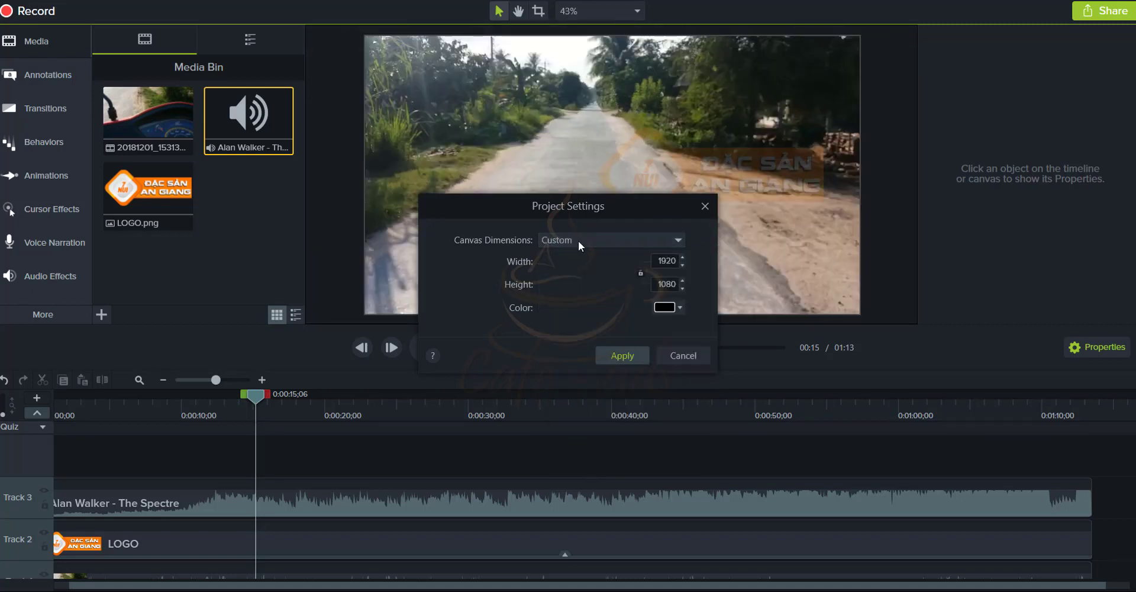
pyautogui.click(595, 240)
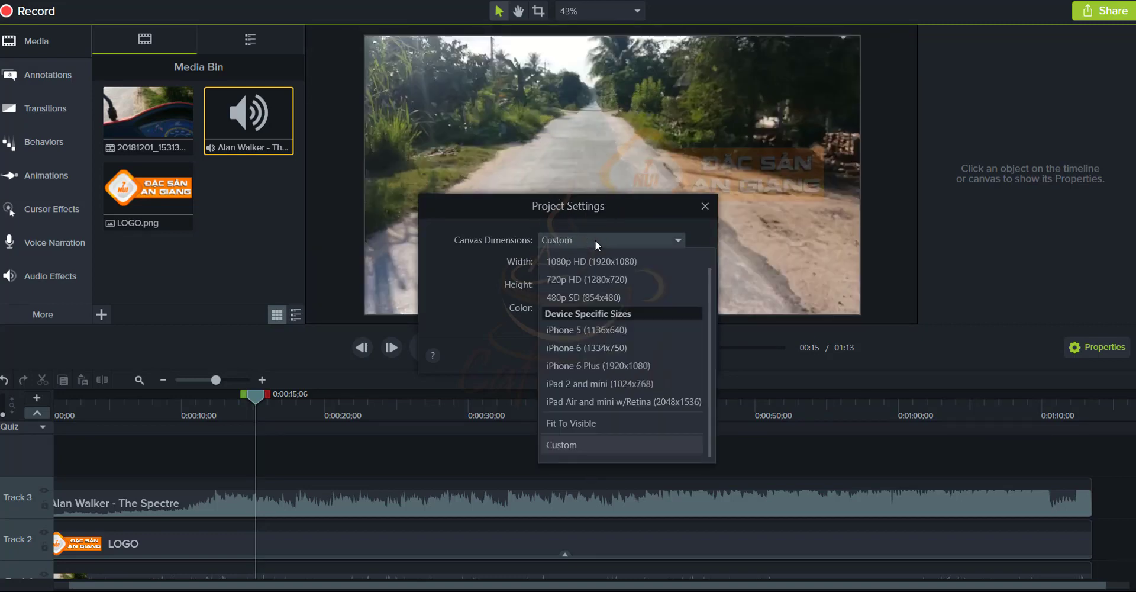
pyautogui.click(595, 240)
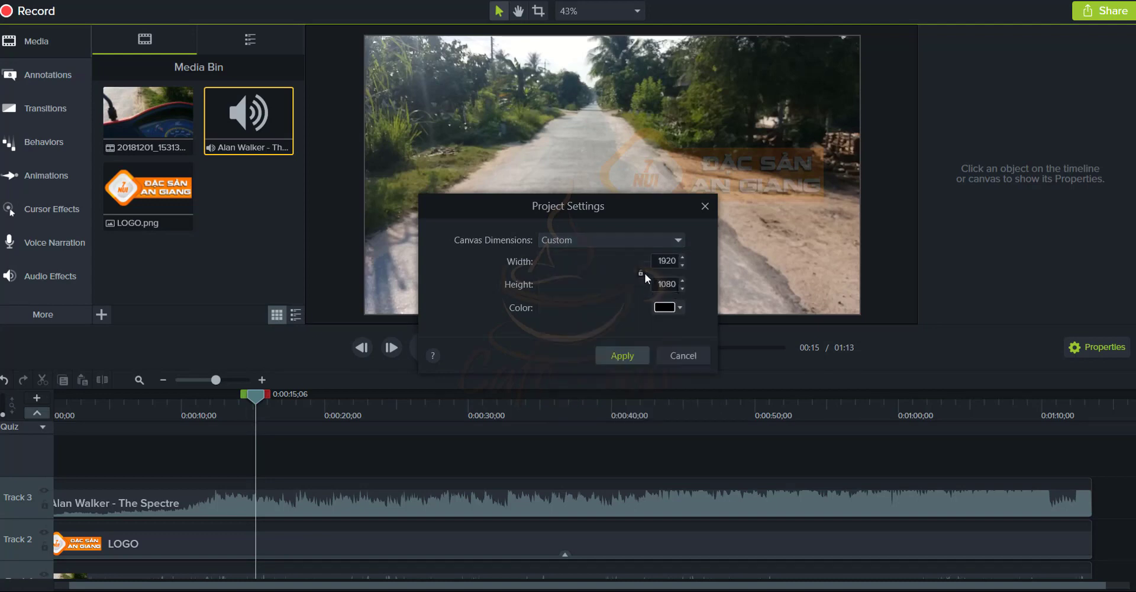
pyautogui.doubleClick(667, 284)
pyautogui.write('192')
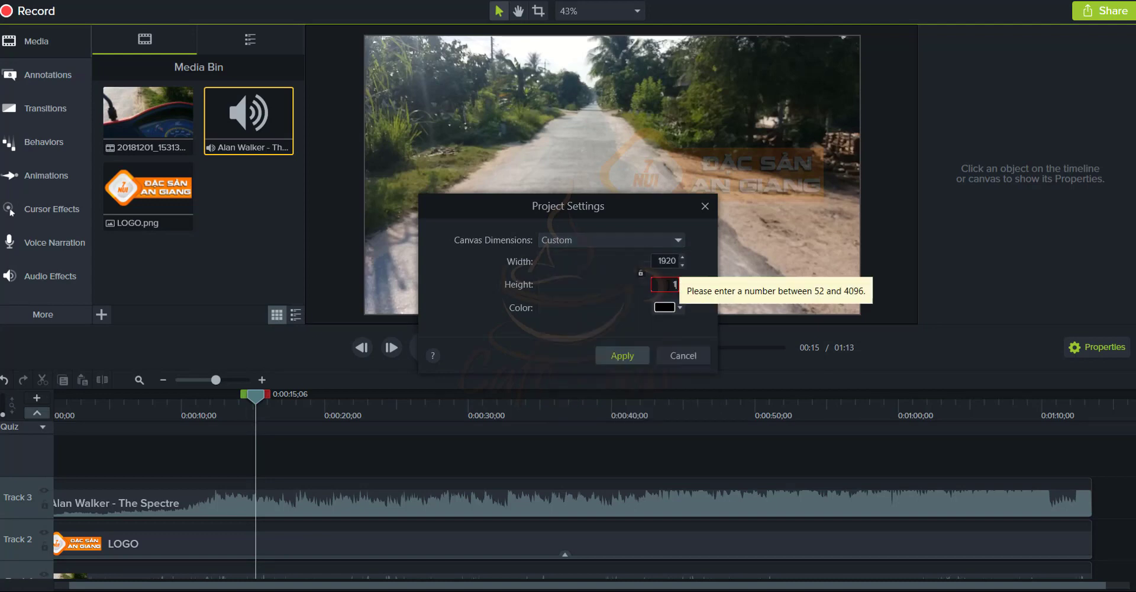
pyautogui.click(634, 353)
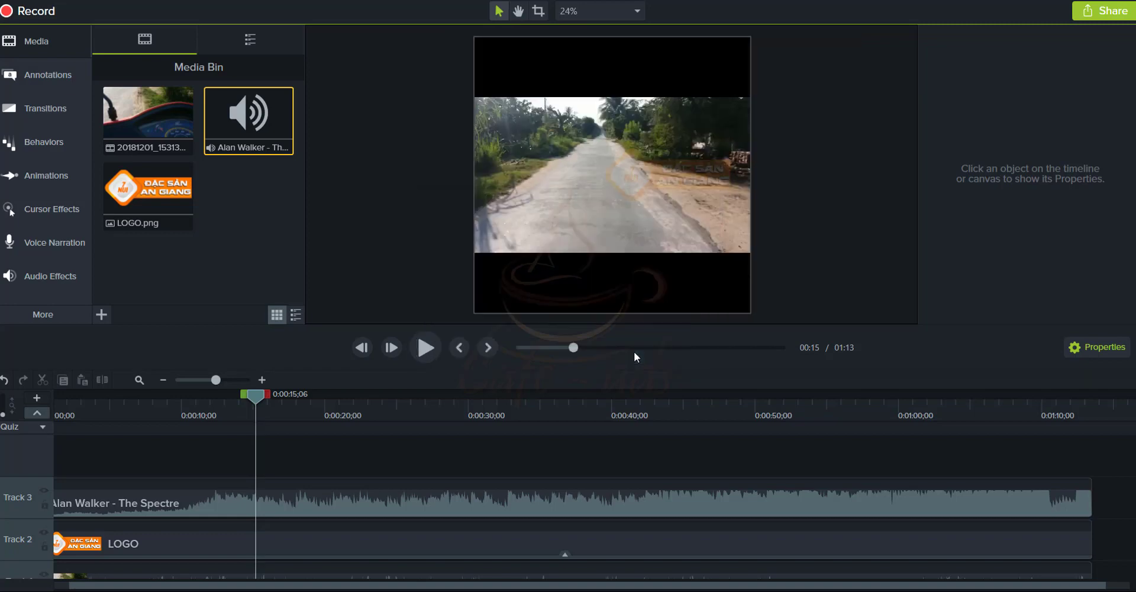
# Scale the road video up by its corner handles to 125.3%
pyautogui.click(656, 213)
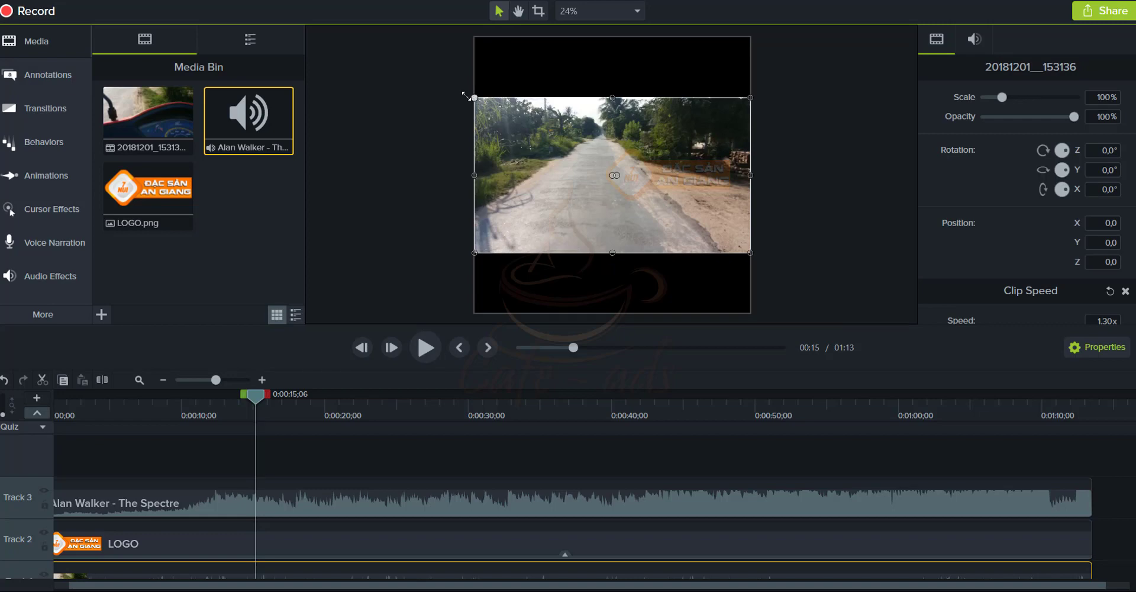
pyautogui.moveTo(473, 97); pyautogui.dragTo(459, 88)
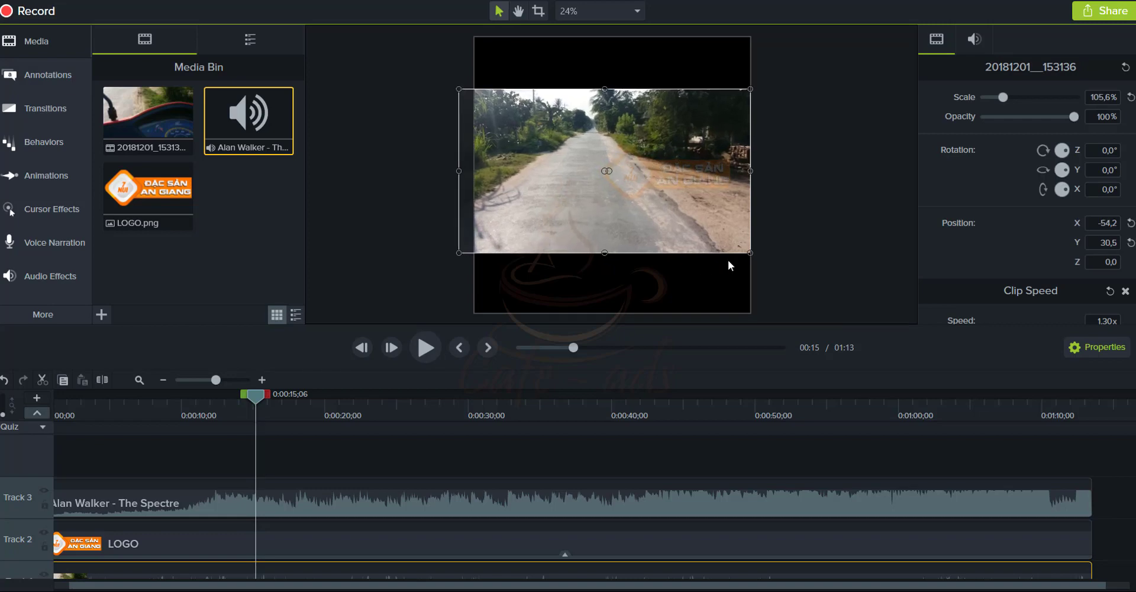
pyautogui.moveTo(750, 253); pyautogui.dragTo(762, 262)
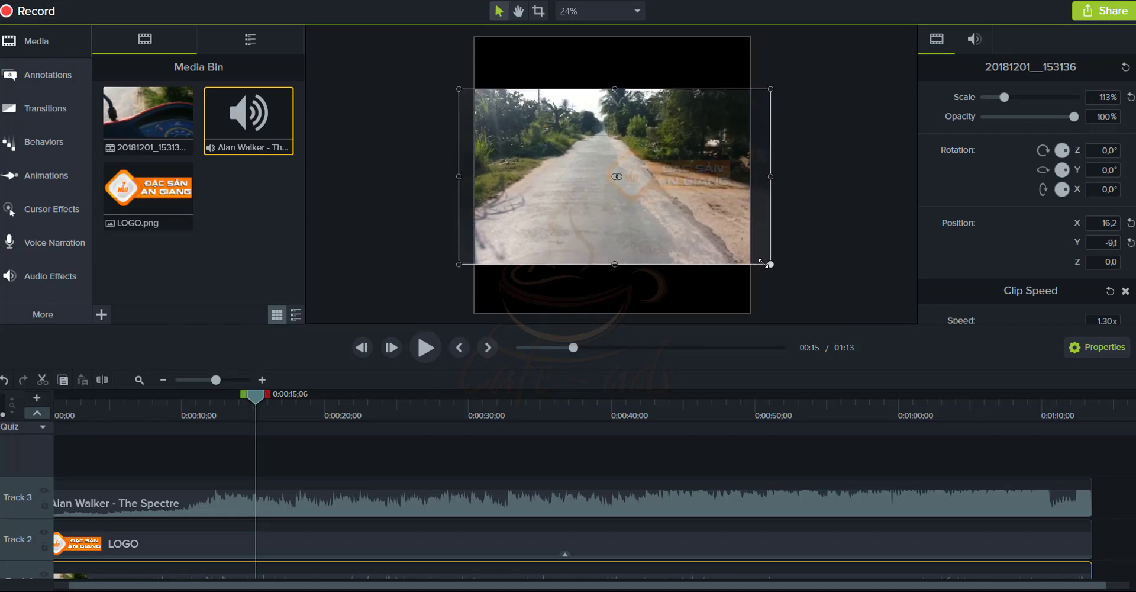
pyautogui.moveTo(540, 148); pyautogui.dragTo(539, 154)
pyautogui.moveTo(769, 263); pyautogui.dragTo(783, 271)
pyautogui.click(454, 88)
pyautogui.click(460, 97)
pyautogui.moveTo(455, 88); pyautogui.dragTo(437, 78)
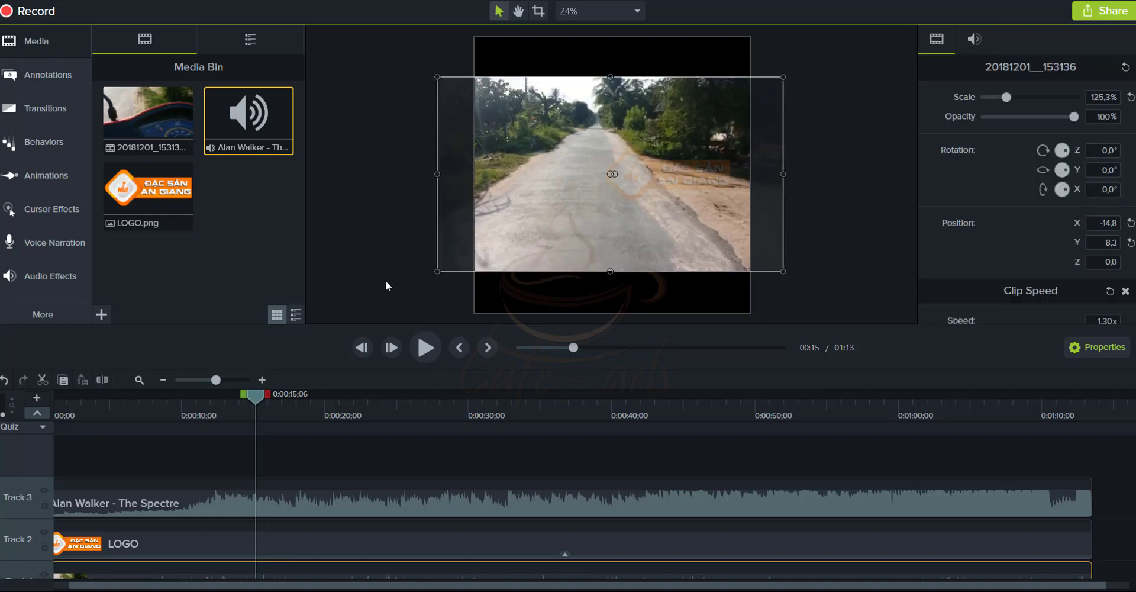
# Check framing around 0:00:40 and shift the road video slightly left to X -57.9, Y 8.3
pyautogui.moveTo(258, 393); pyautogui.dragTo(528, 436)
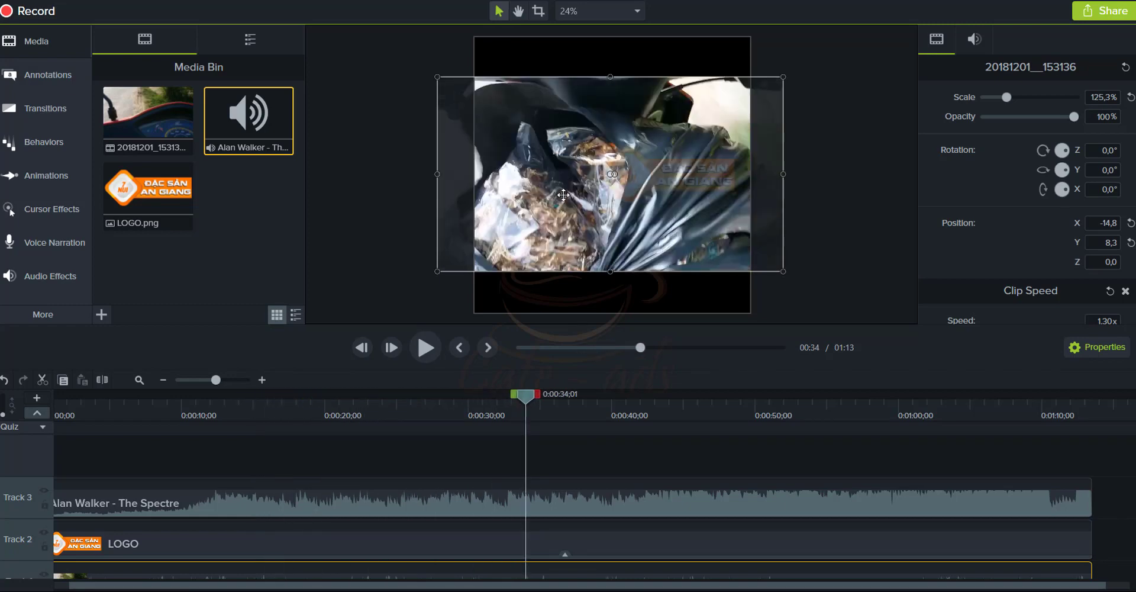
pyautogui.moveTo(524, 401); pyautogui.dragTo(622, 414)
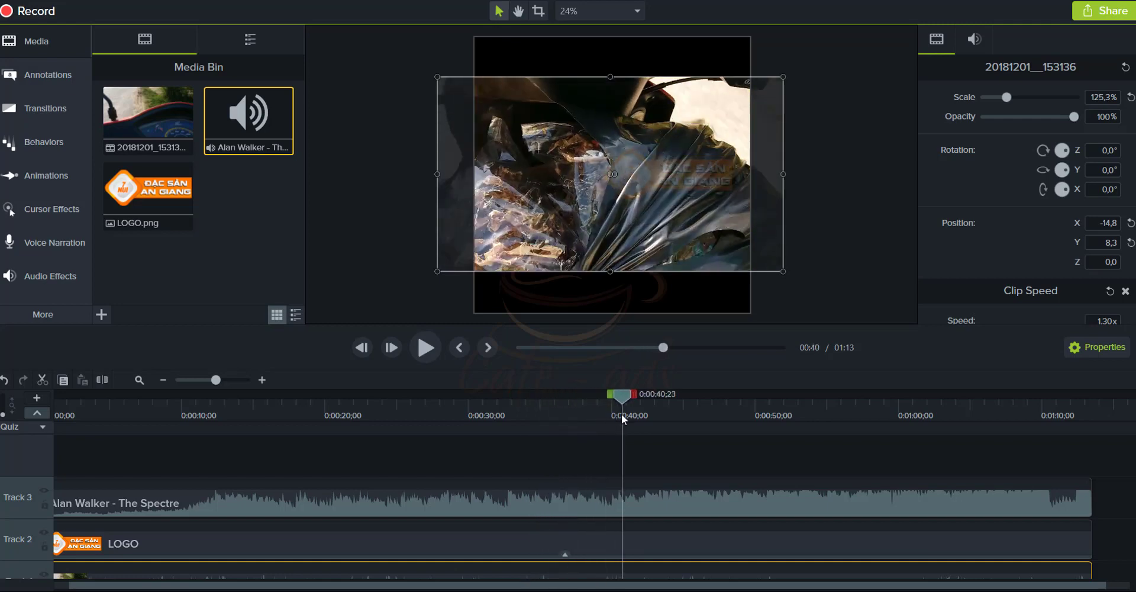
pyautogui.click(674, 188)
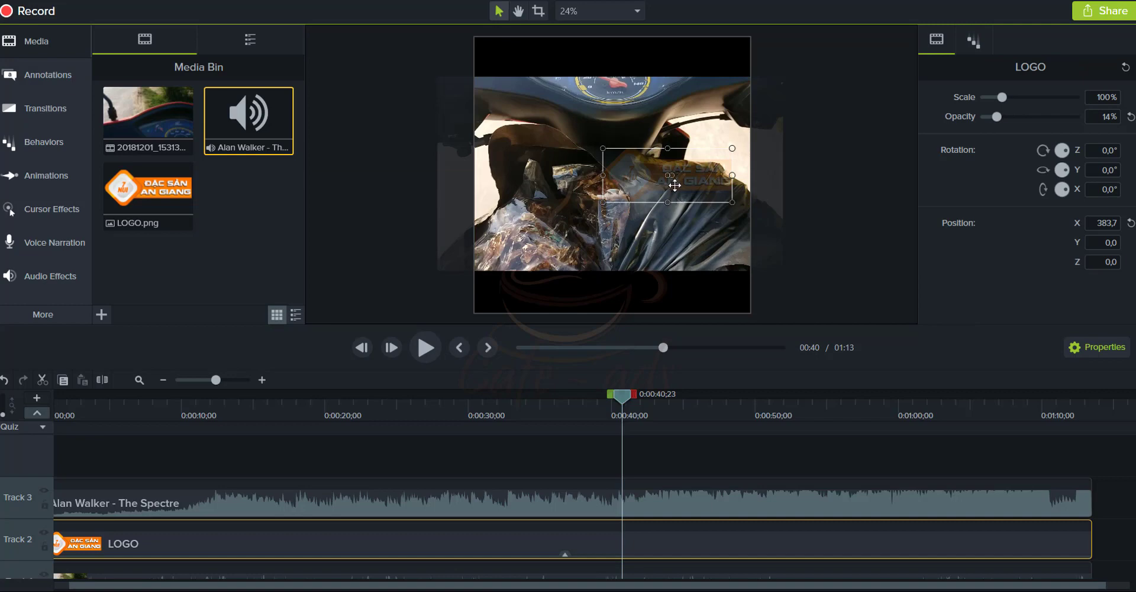
pyautogui.moveTo(655, 244); pyautogui.dragTo(645, 255)
pyautogui.moveTo(629, 397)
pyautogui.mouseDown()
pyautogui.moveTo(700, 396)
pyautogui.moveTo(625, 396)
pyautogui.mouseUp()
pyautogui.press('space')
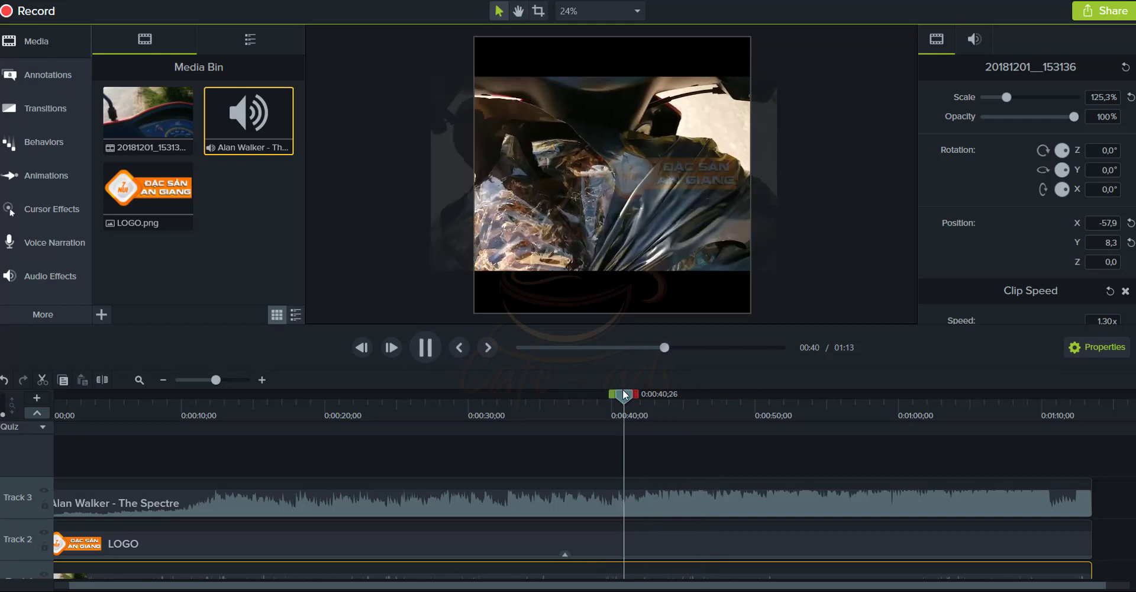
pyautogui.press('space')
pyautogui.click(515, 502)
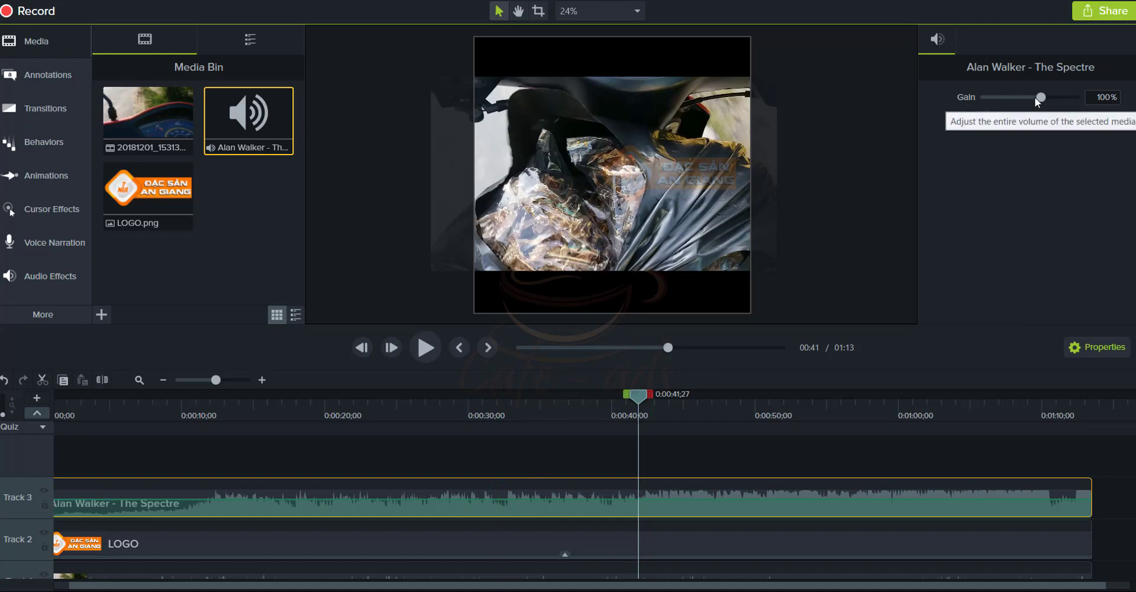
# Reduce the Alan Walker music gain from 100% to 6%, previewing until 0:00:49
pyautogui.moveTo(1034, 97); pyautogui.dragTo(1002, 96)
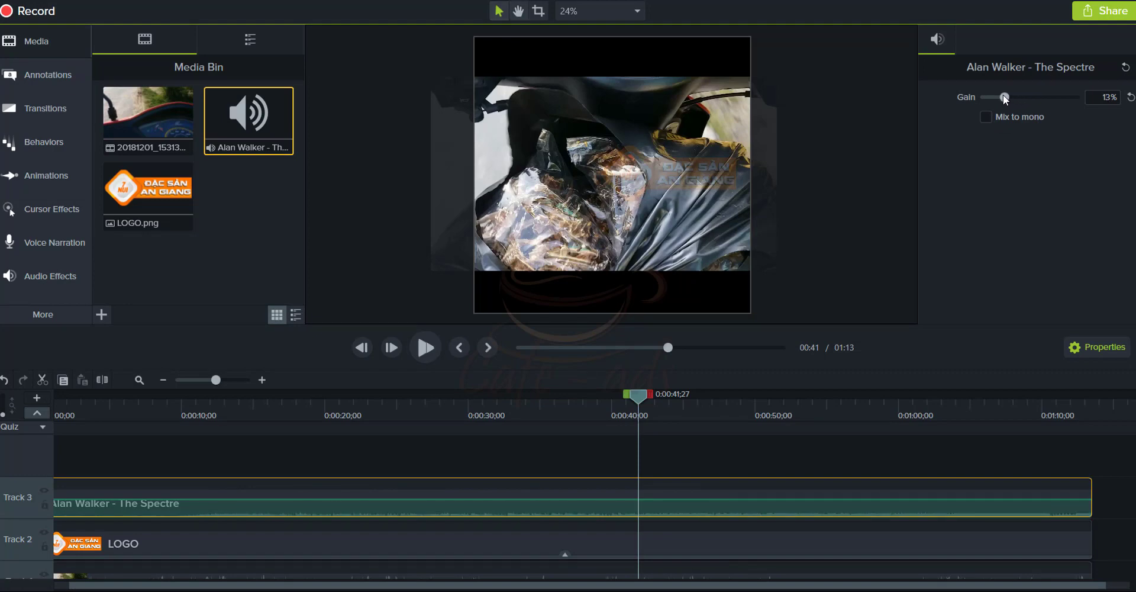
pyautogui.press('space')
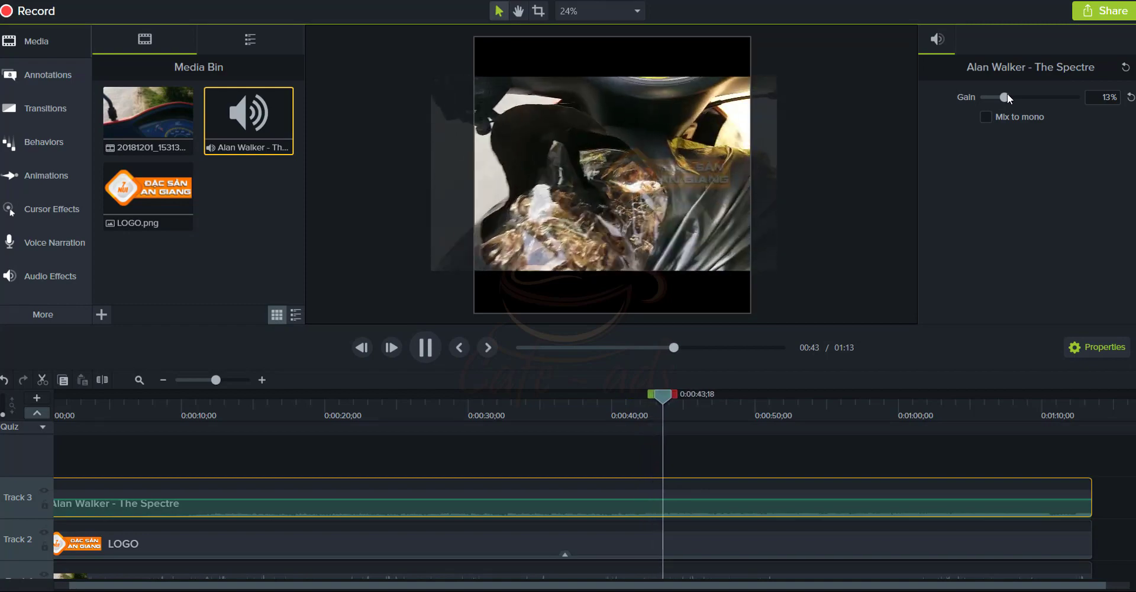
pyautogui.moveTo(1007, 94); pyautogui.dragTo(1000, 95)
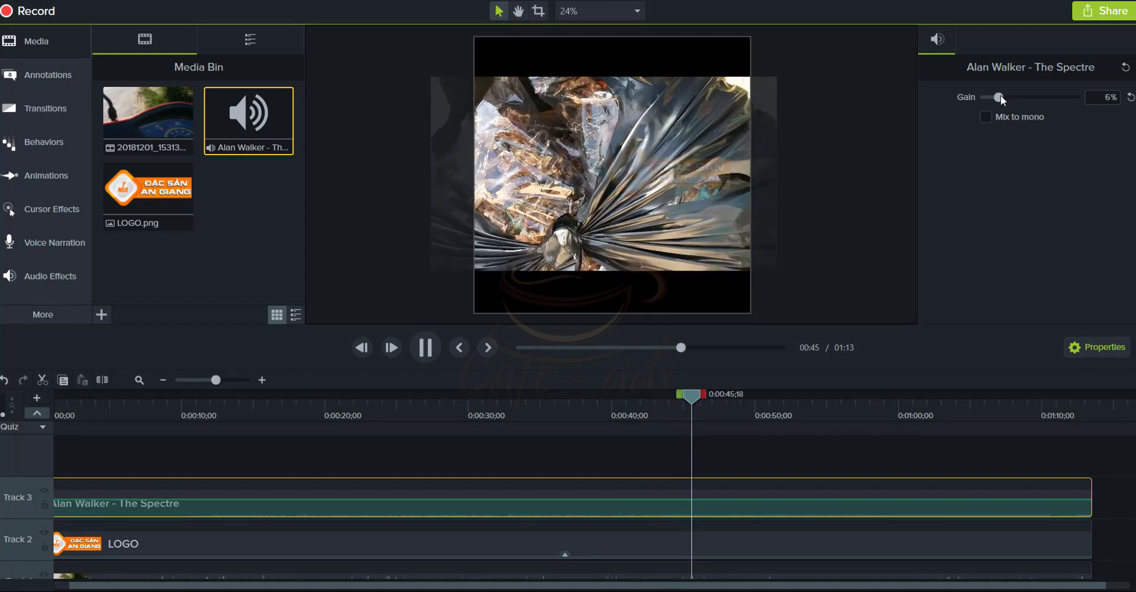
pyautogui.press('space')
pyautogui.press('space')
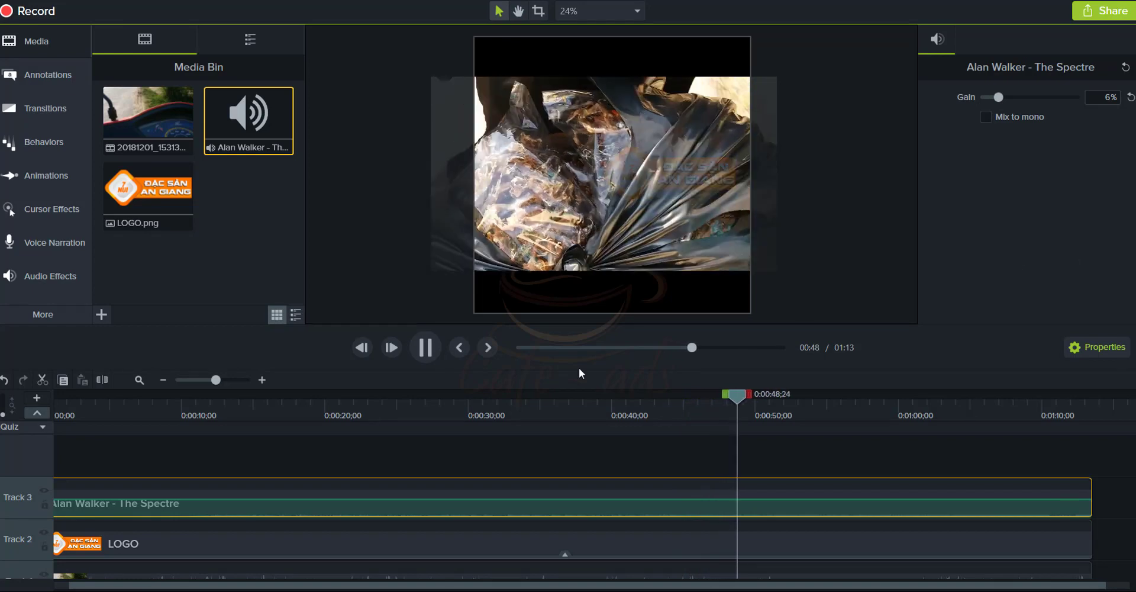
pyautogui.press('space')
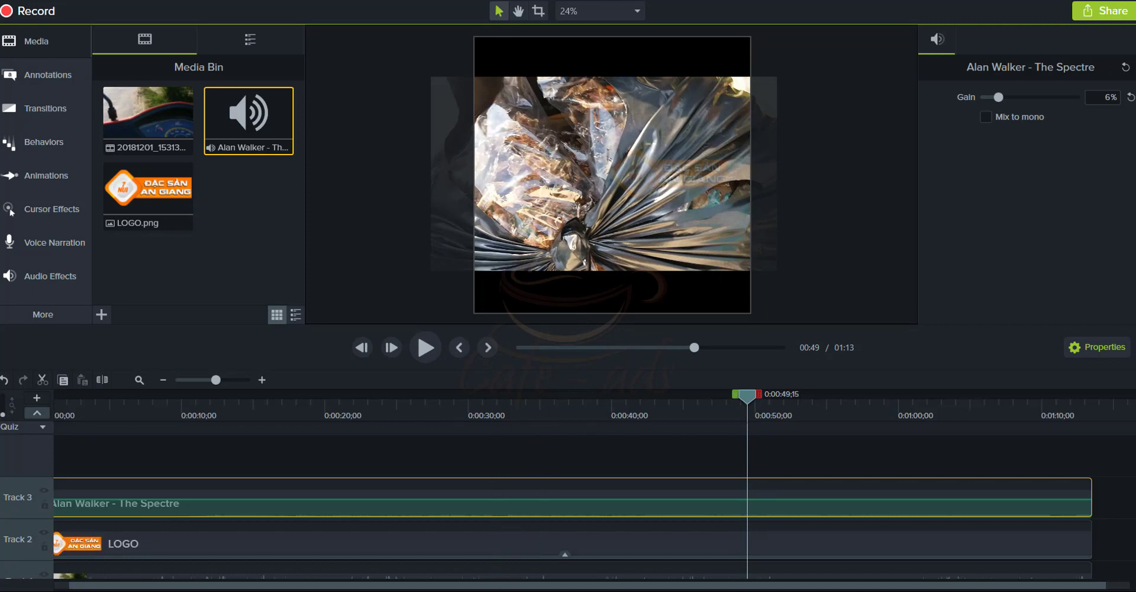
pyautogui.click(521, 557)
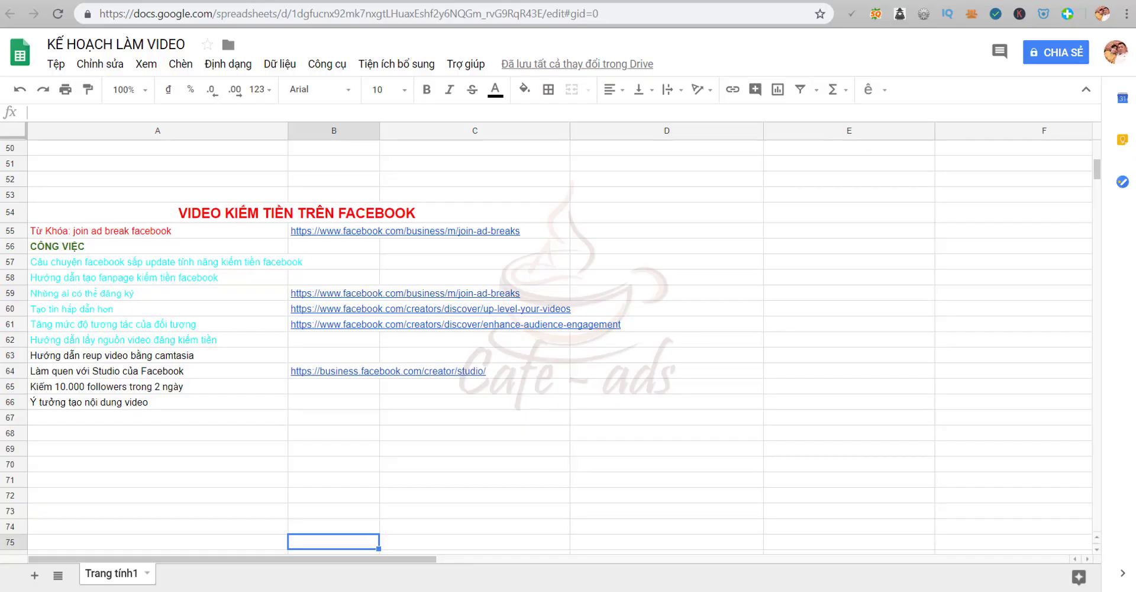
pyautogui.hotkey('ctrl', 'Tab')
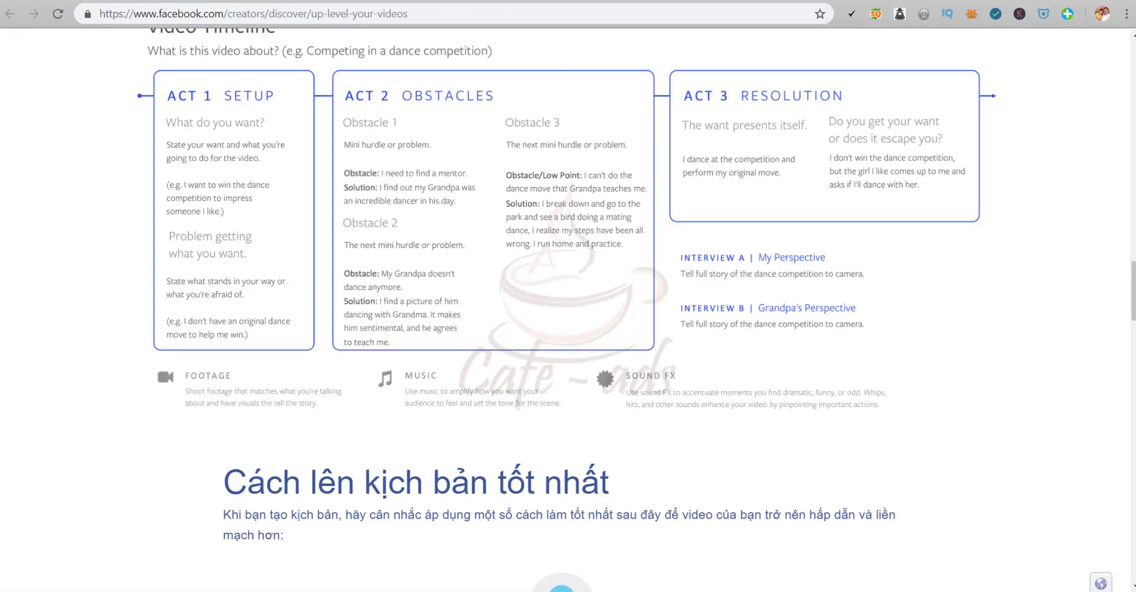
pyautogui.hotkey('alt', 'Tab')
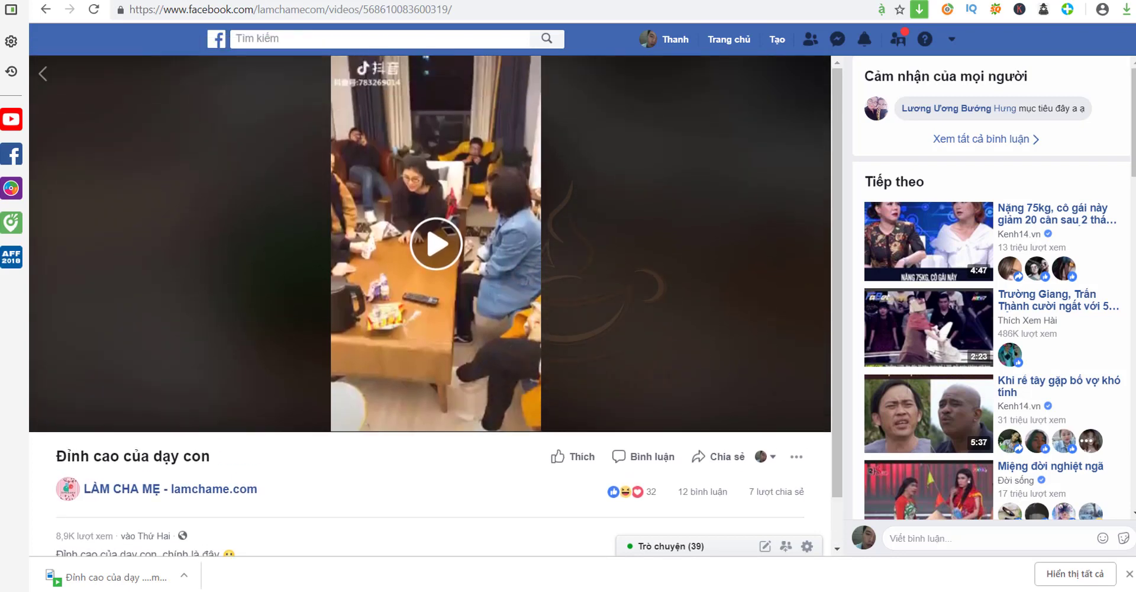
pyautogui.click(41, 73)
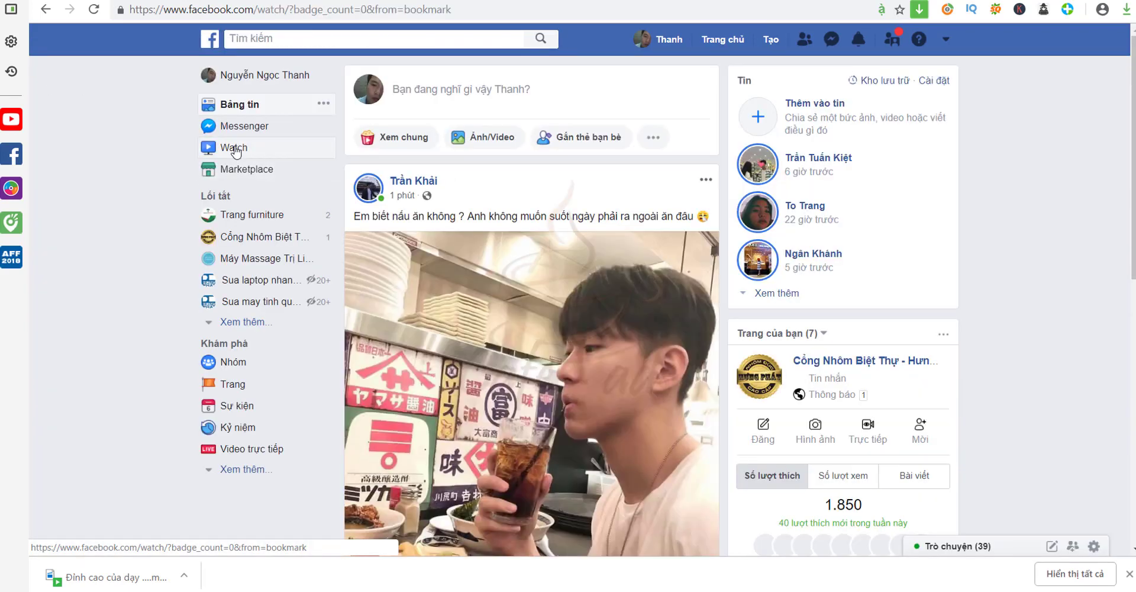
pyautogui.click(236, 149)
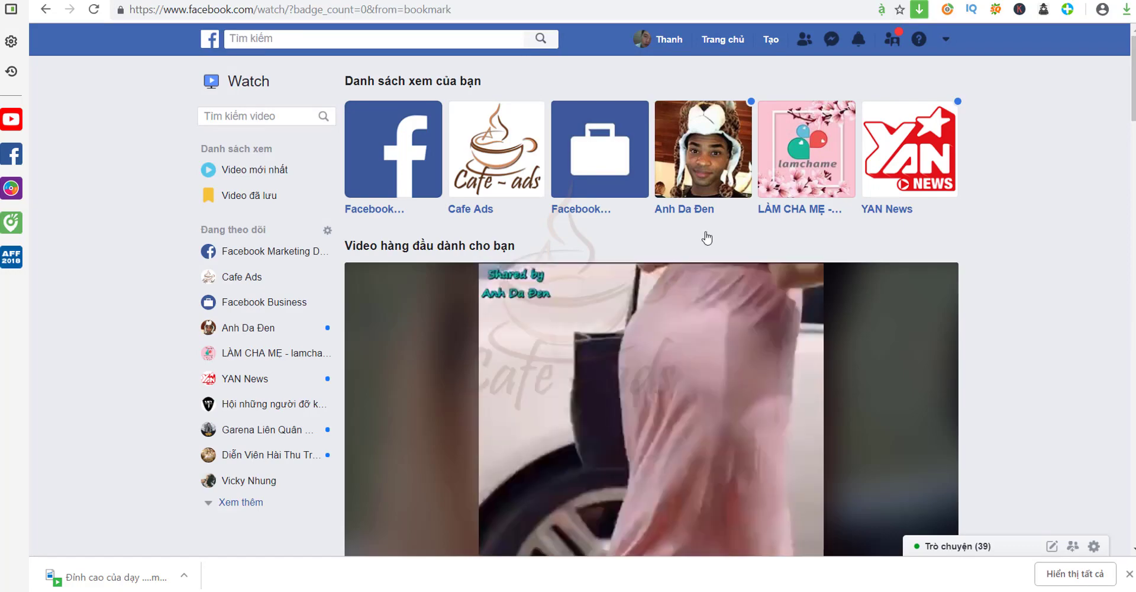
pyautogui.click(715, 164)
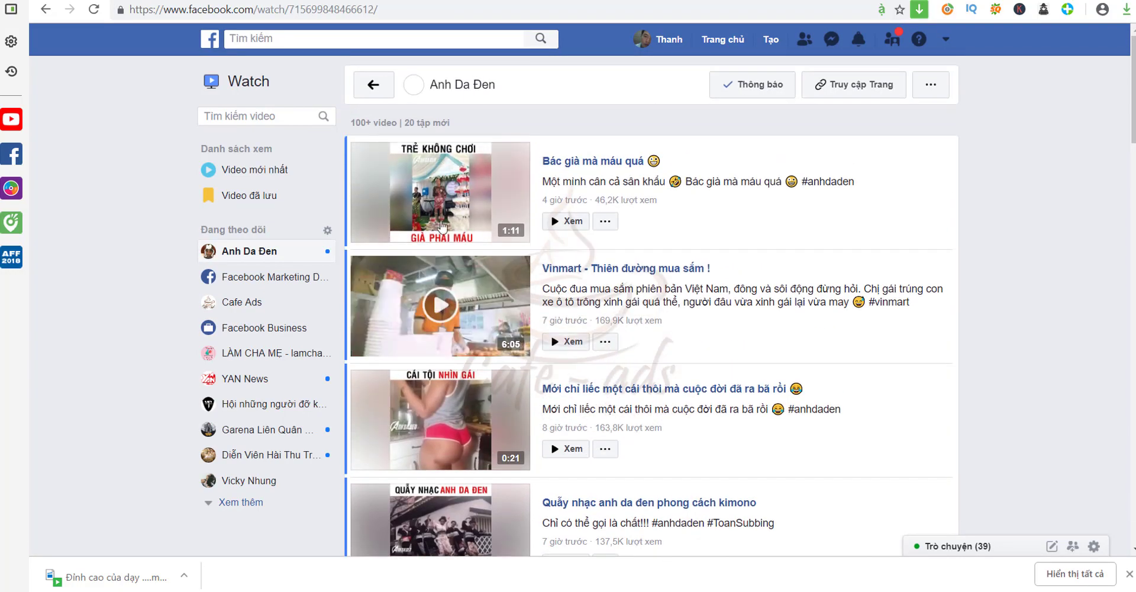
pyautogui.click(452, 204)
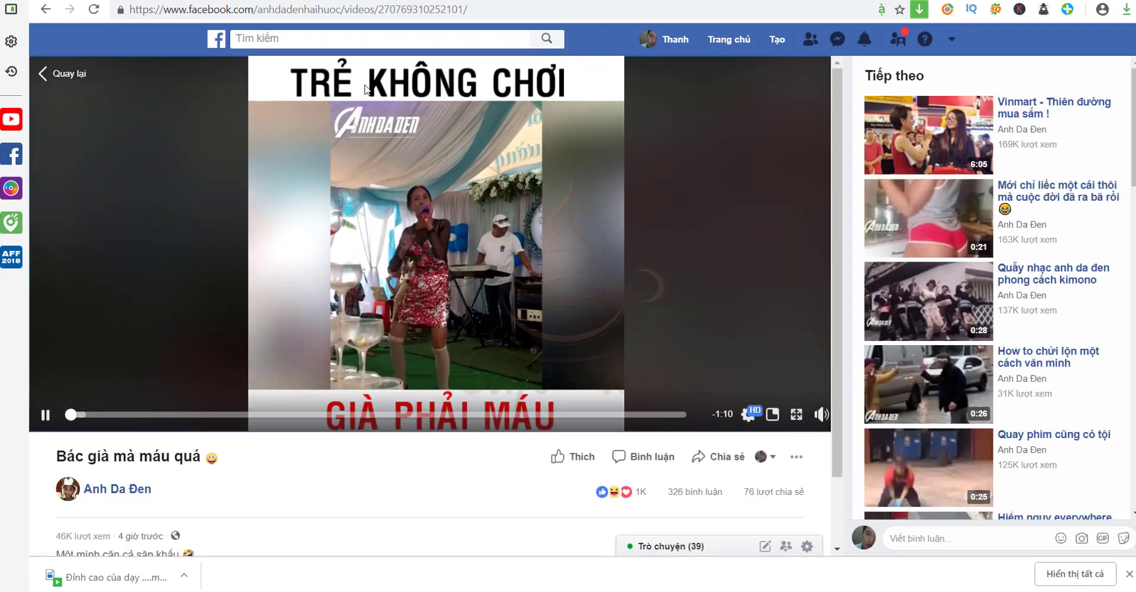
pyautogui.click(465, 242)
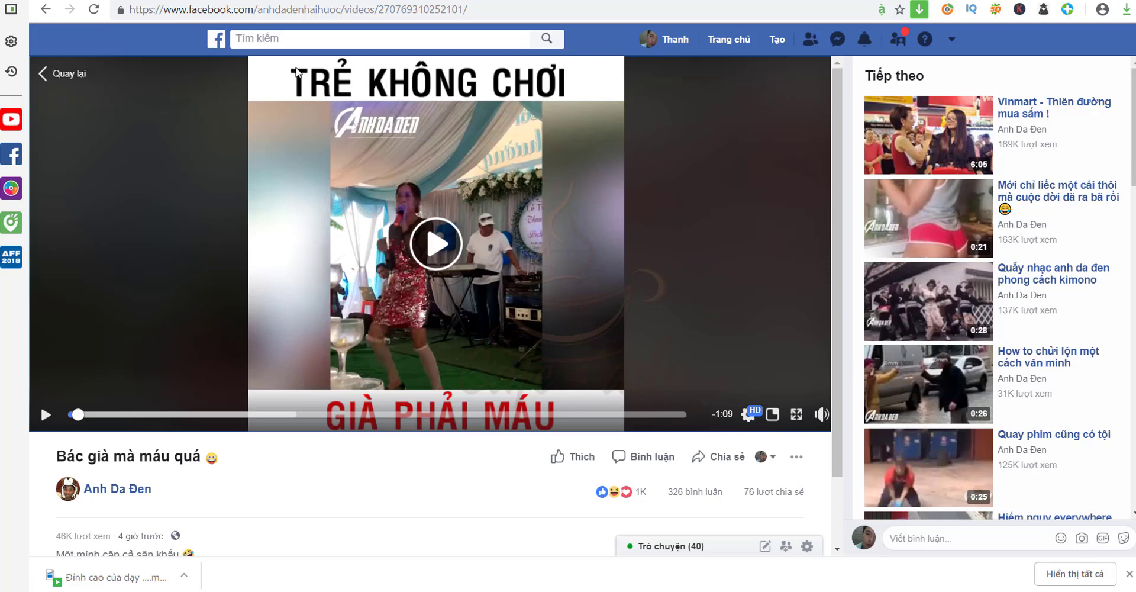
pyautogui.moveTo(316, 77)
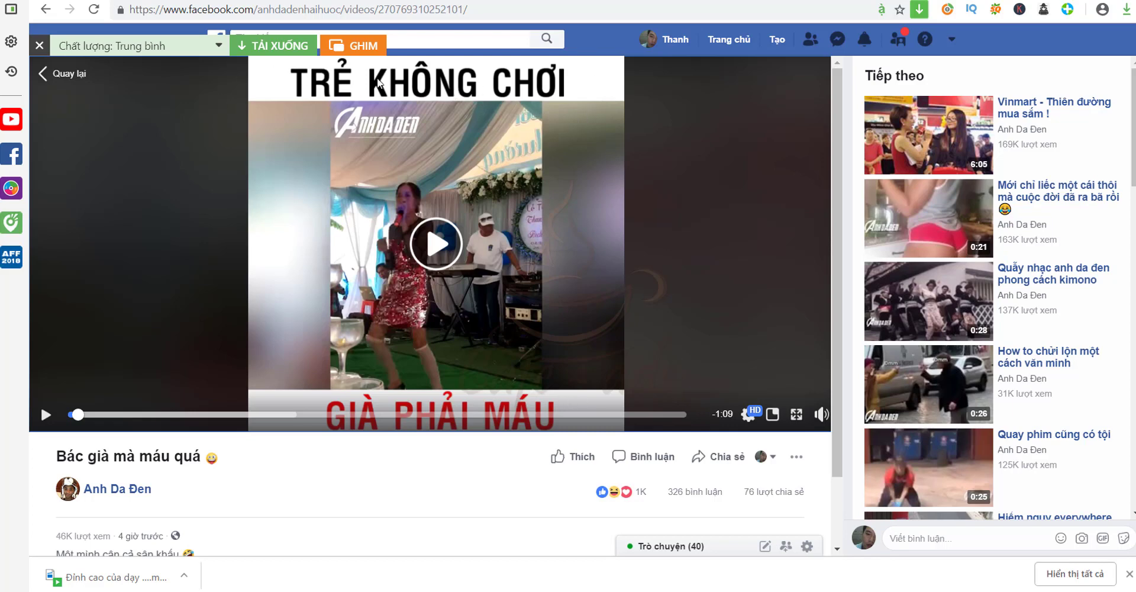
pyautogui.click(493, 437)
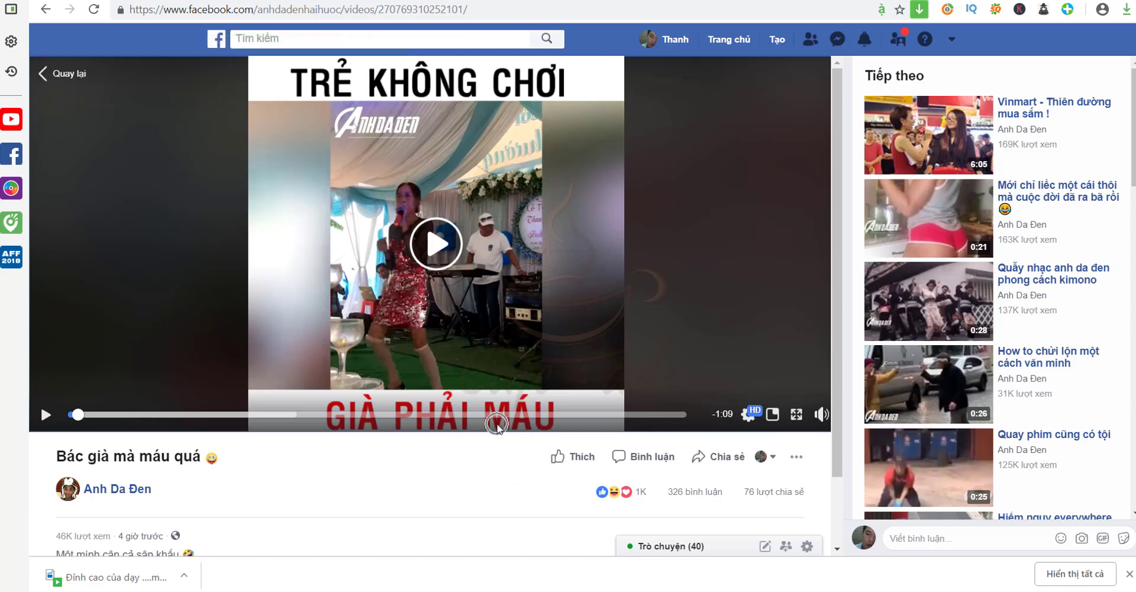
pyautogui.click(519, 75)
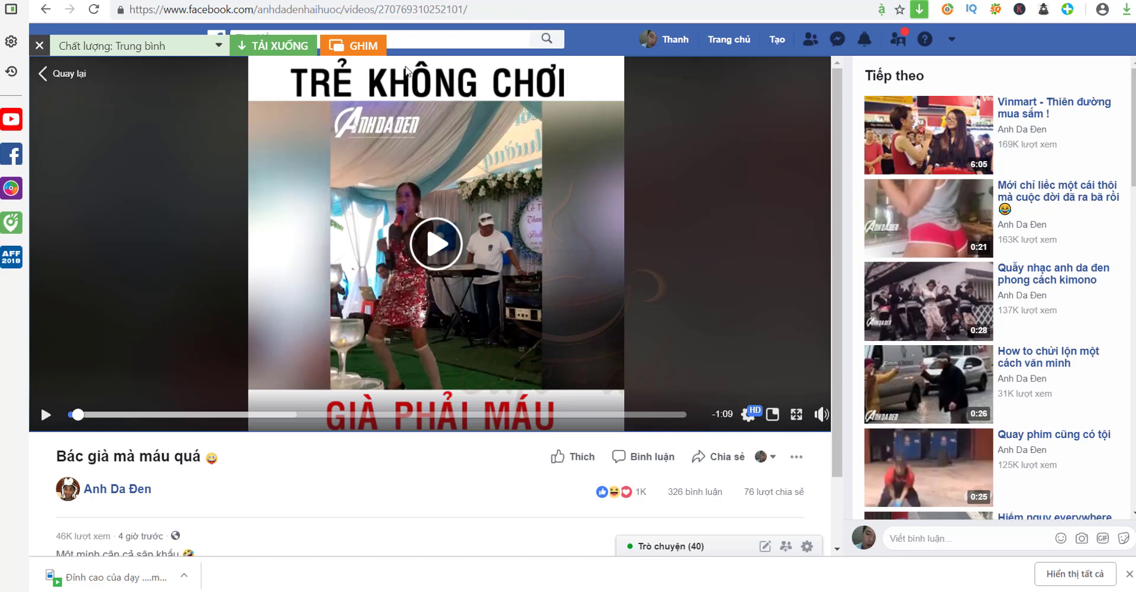
pyautogui.click(416, 85)
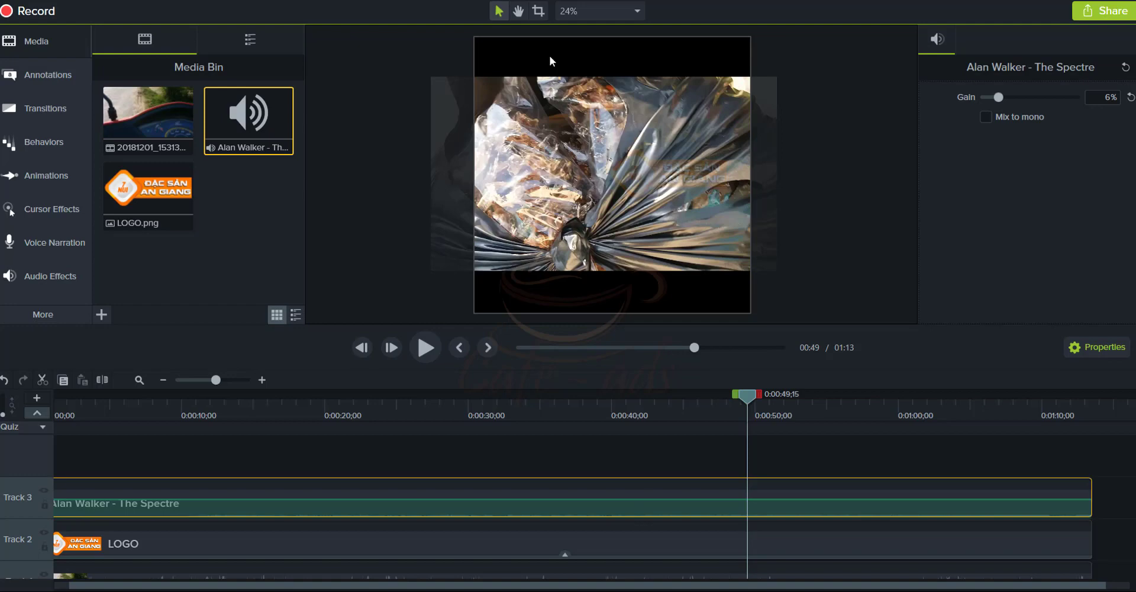
# Add a full-width white rectangle over the top band and extend its Track 4 clip across 01:13
pyautogui.click(549, 56)
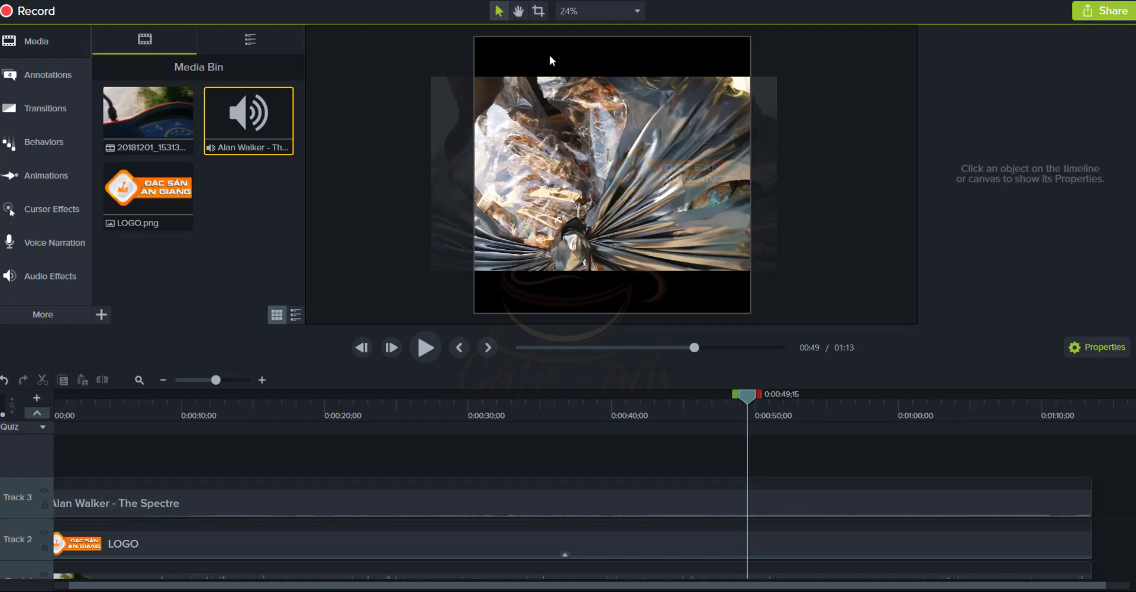
pyautogui.click(34, 76)
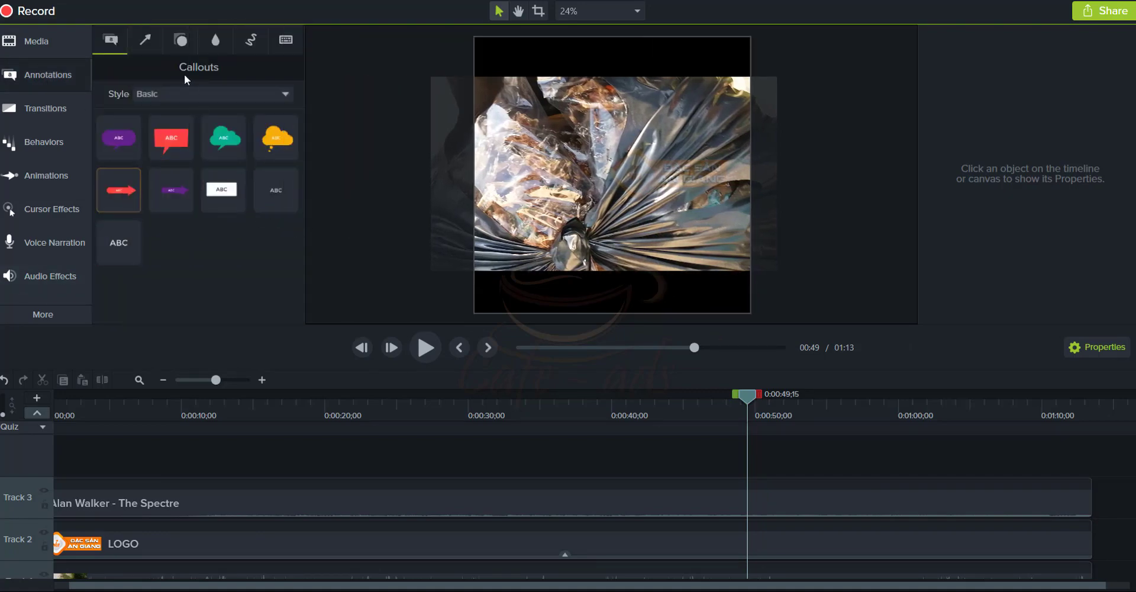
pyautogui.click(182, 43)
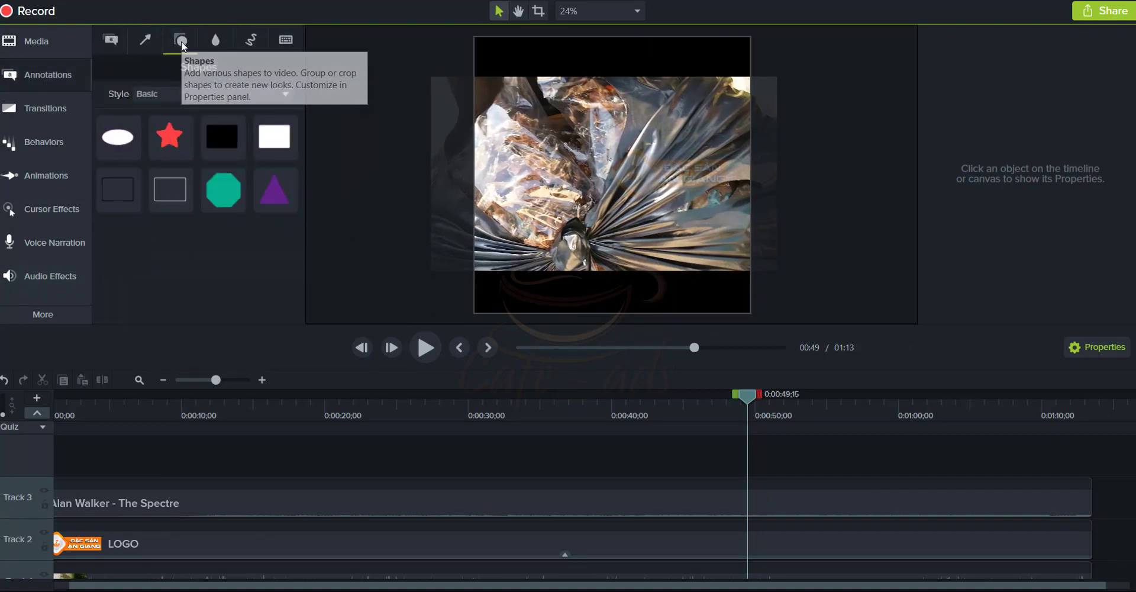
pyautogui.moveTo(274, 136); pyautogui.dragTo(494, 50)
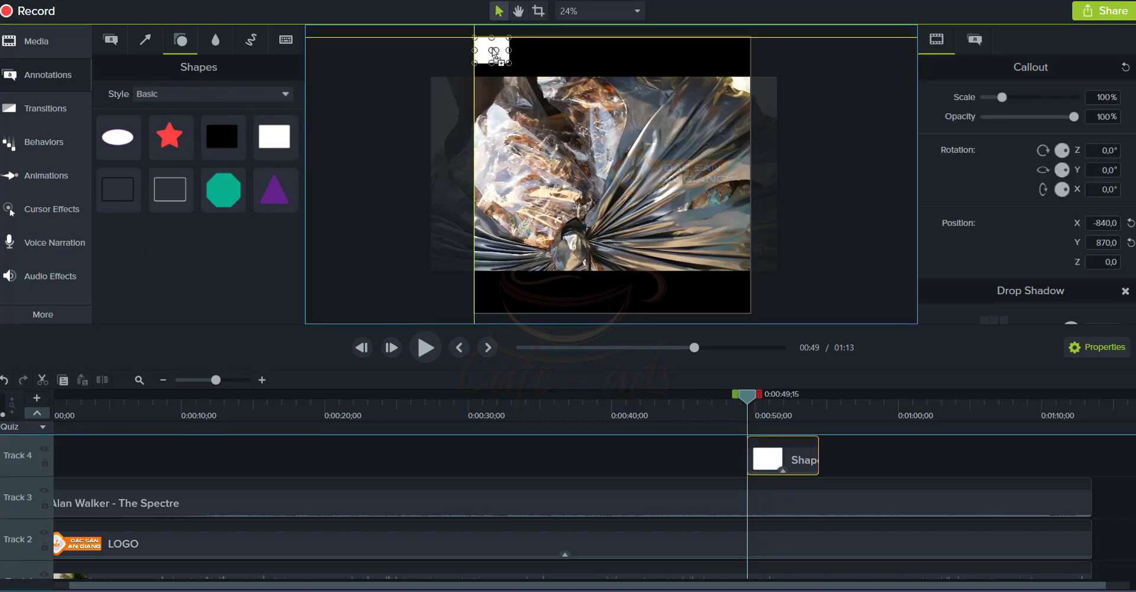
pyautogui.moveTo(736, 83); pyautogui.dragTo(764, 81)
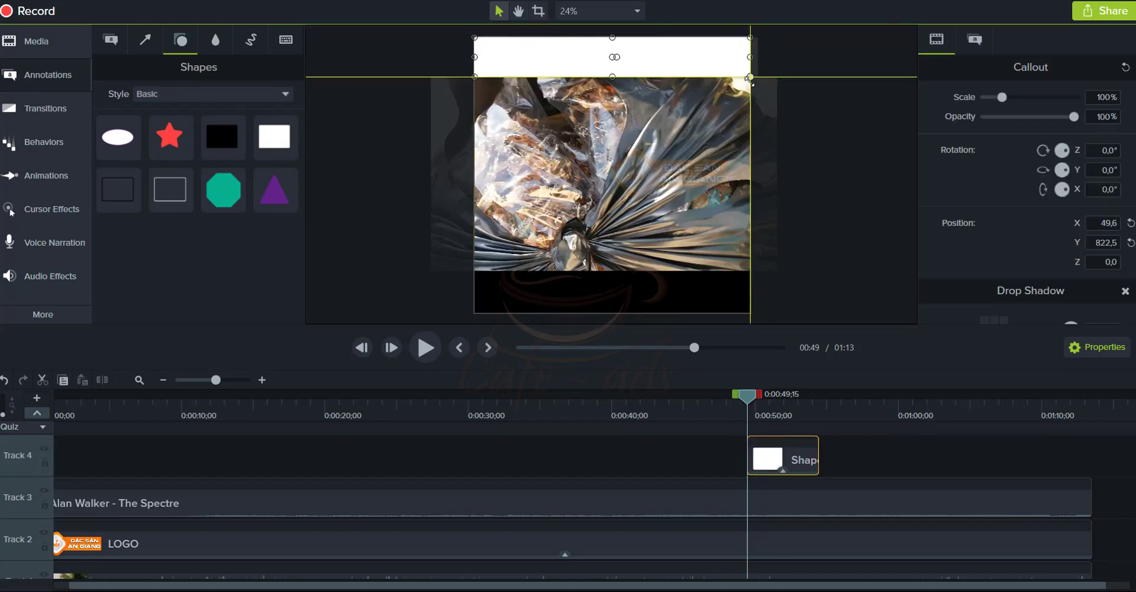
pyautogui.moveTo(744, 457); pyautogui.dragTo(62, 472)
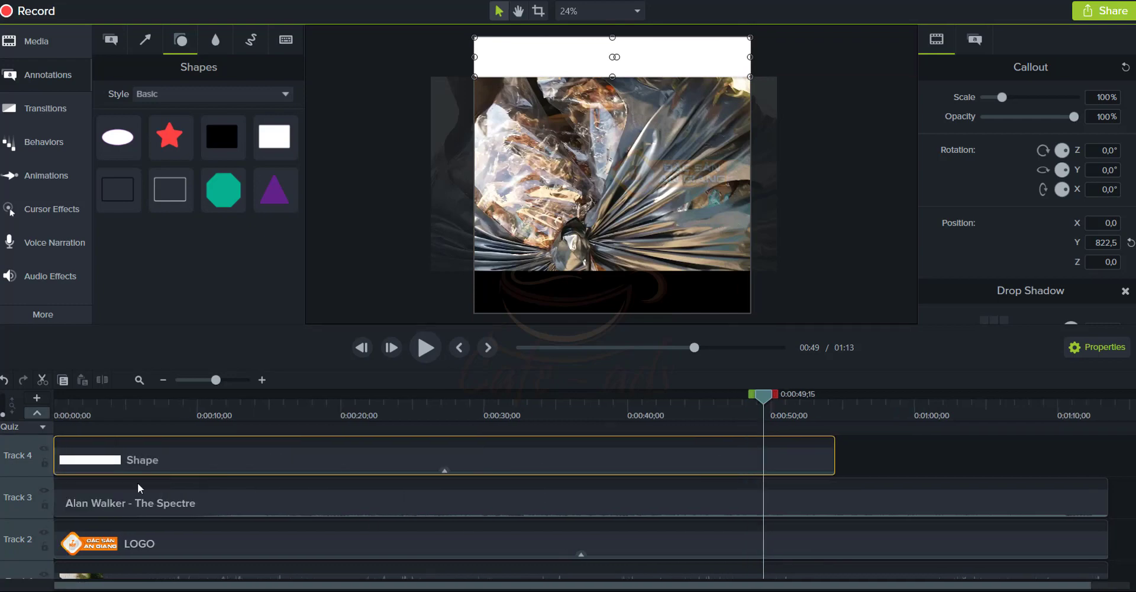
pyautogui.moveTo(835, 457); pyautogui.dragTo(1104, 476)
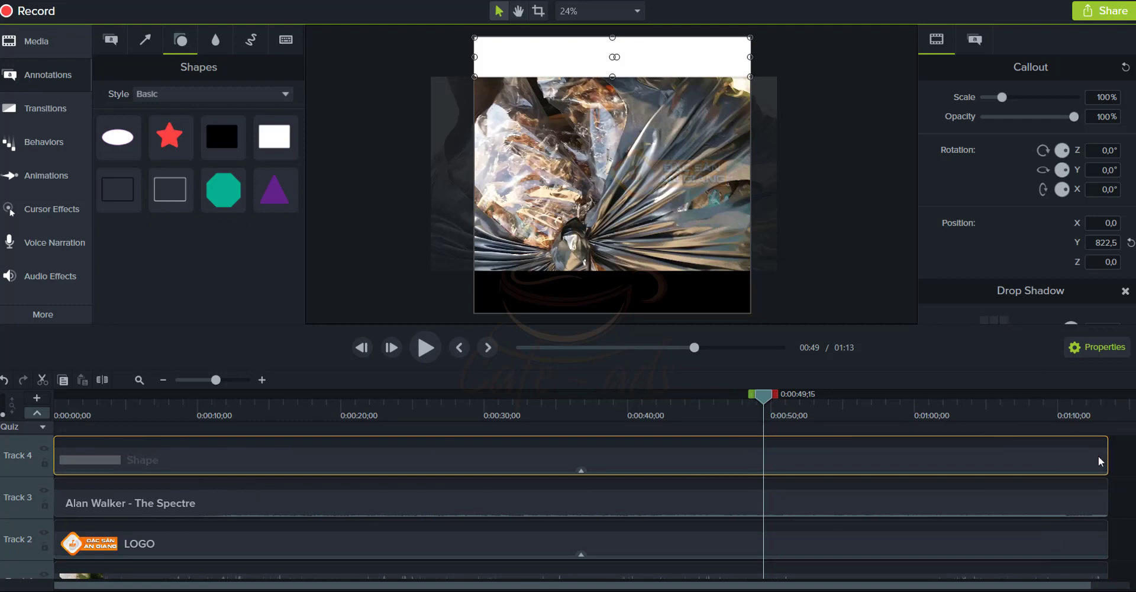
# Place another white rectangle over the bottom band and move the logo watermark down
pyautogui.moveTo(274, 137); pyautogui.dragTo(718, 290)
pyautogui.moveTo(546, 303); pyautogui.dragTo(643, 307)
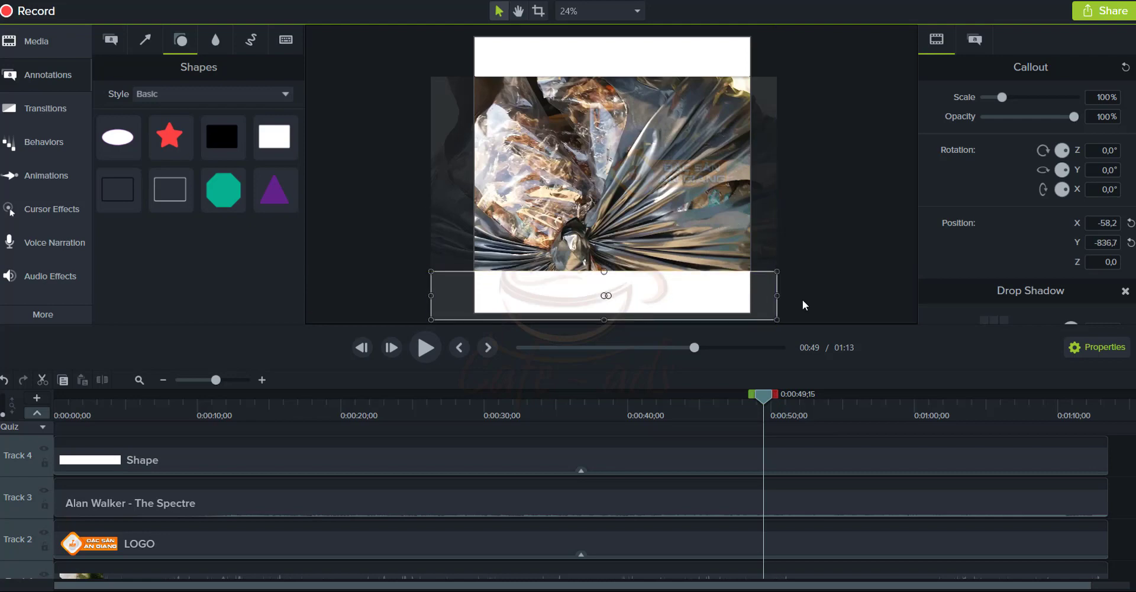
pyautogui.click(696, 168)
pyautogui.moveTo(678, 173); pyautogui.dragTo(679, 219)
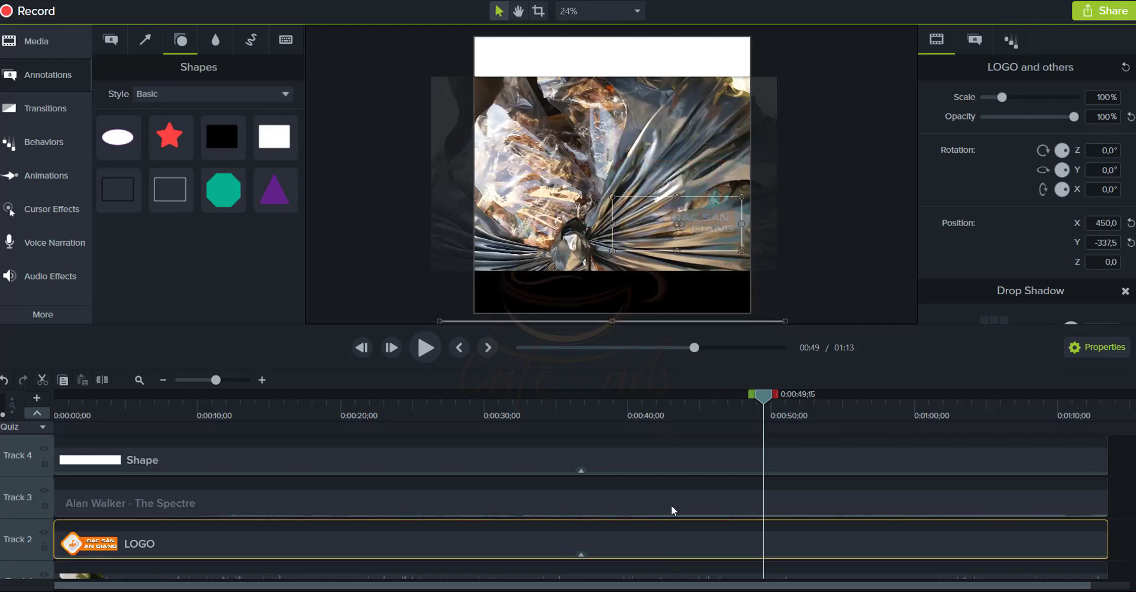
pyautogui.click(532, 528)
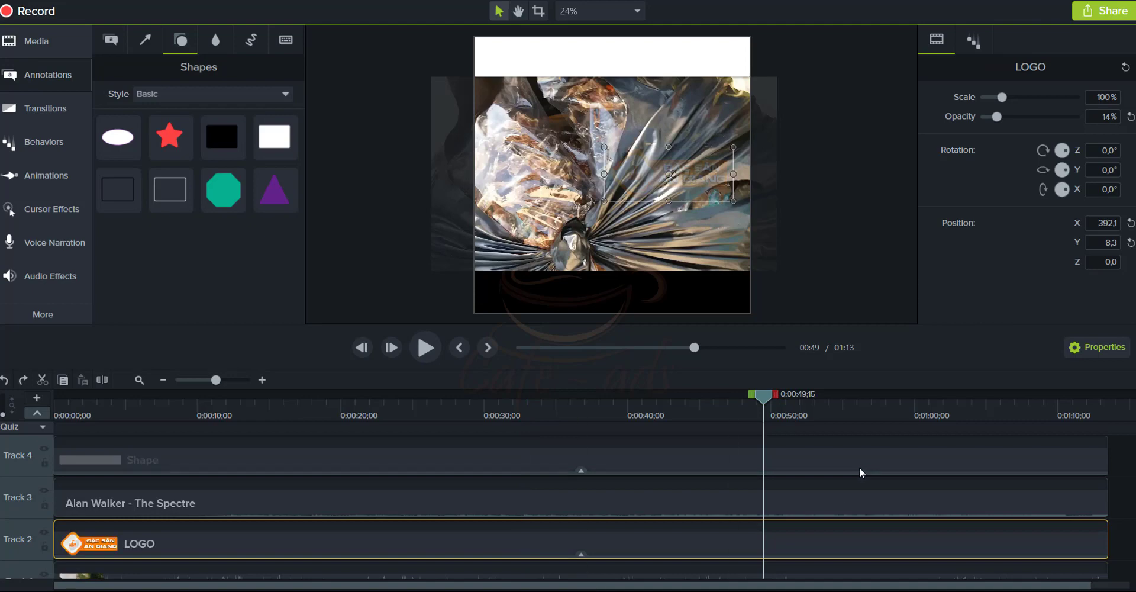
pyautogui.scroll(1, 126, 514)
# Add a white rectangle over the bottom band and stretch its Track 5 clip to the full timeline
pyautogui.click(1089, 467)
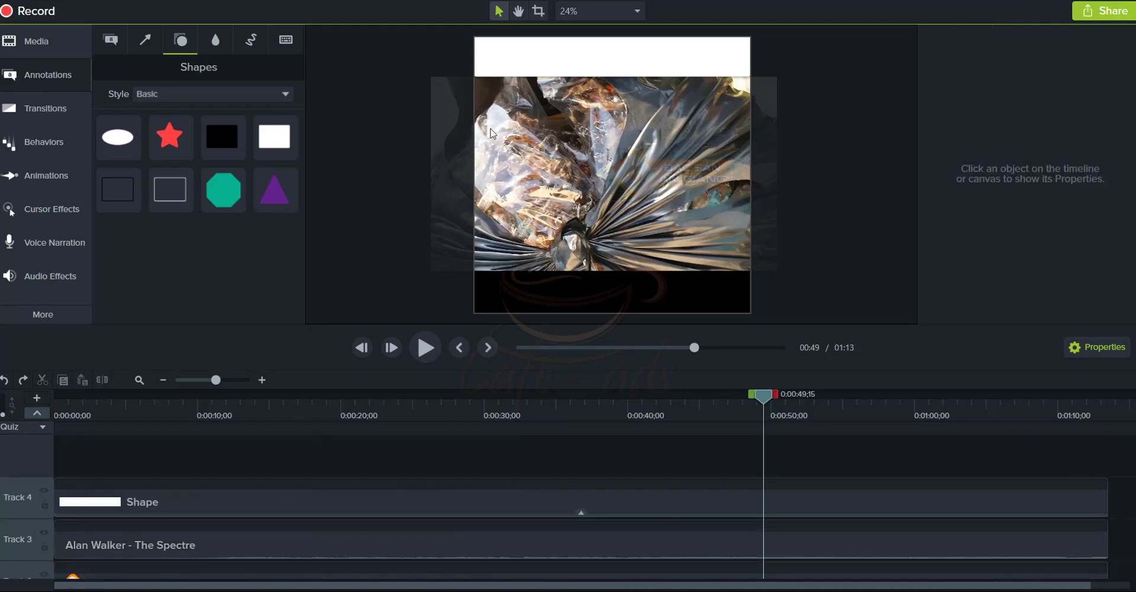
pyautogui.moveTo(265, 139); pyautogui.dragTo(752, 306)
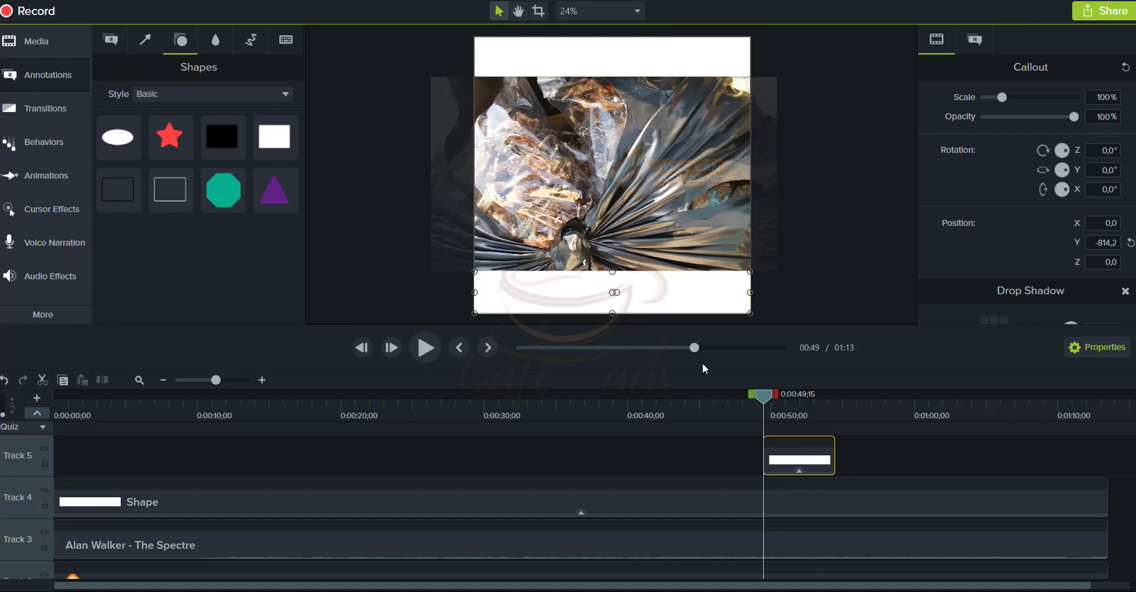
pyautogui.moveTo(763, 458); pyautogui.dragTo(55, 458)
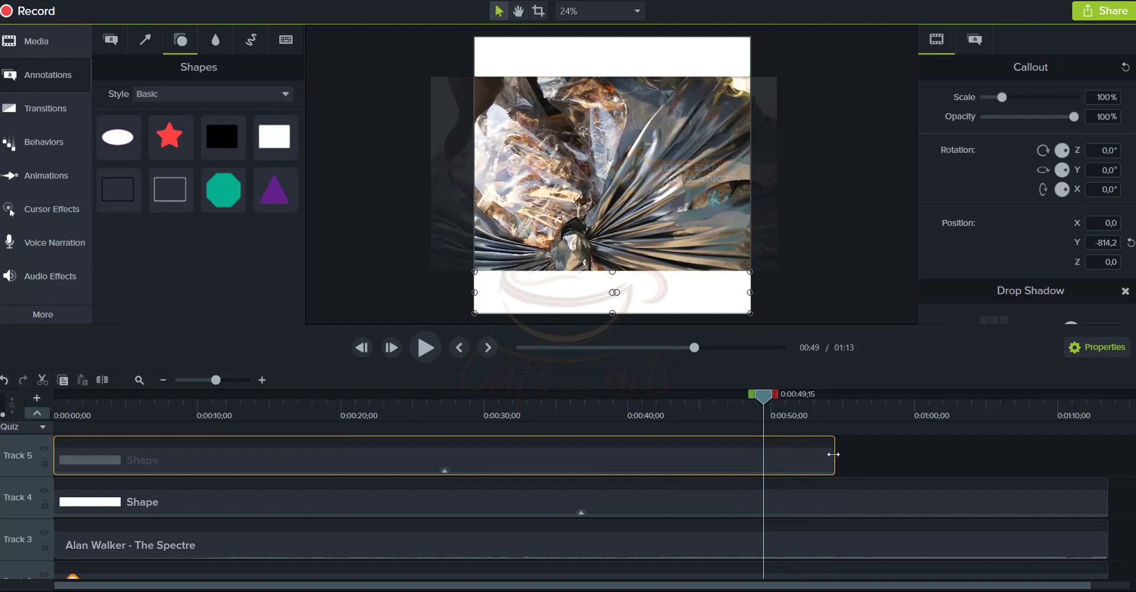
pyautogui.moveTo(834, 454); pyautogui.dragTo(1107, 454)
# Preview the motorbike footage around 0:20 and select the logo and white bars in turn
pyautogui.moveTo(763, 393); pyautogui.dragTo(273, 442)
pyautogui.press('space')
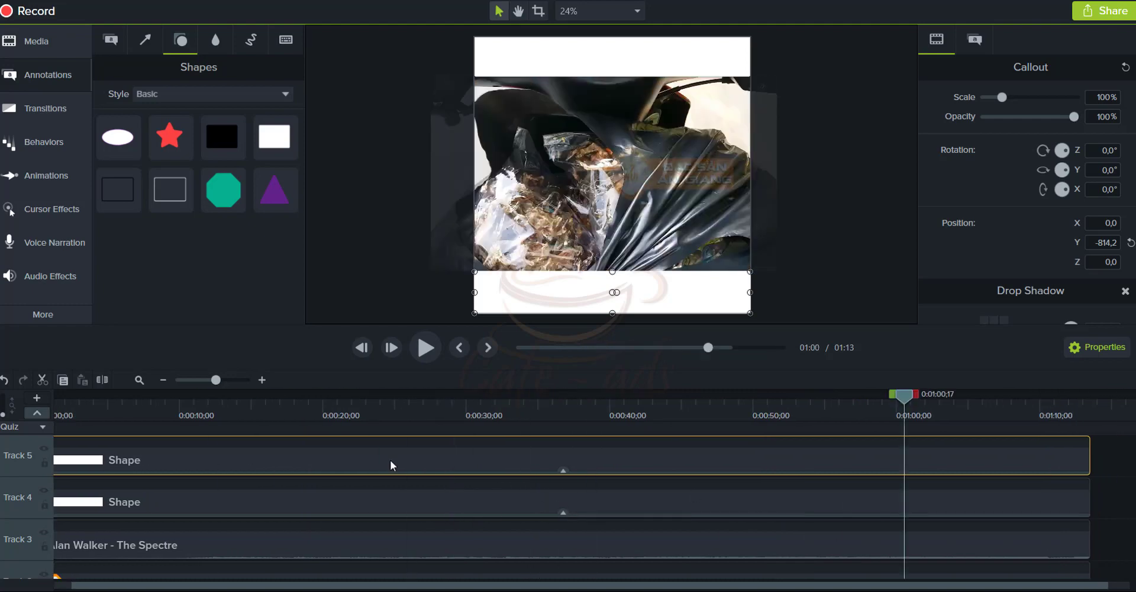
pyautogui.click(324, 414)
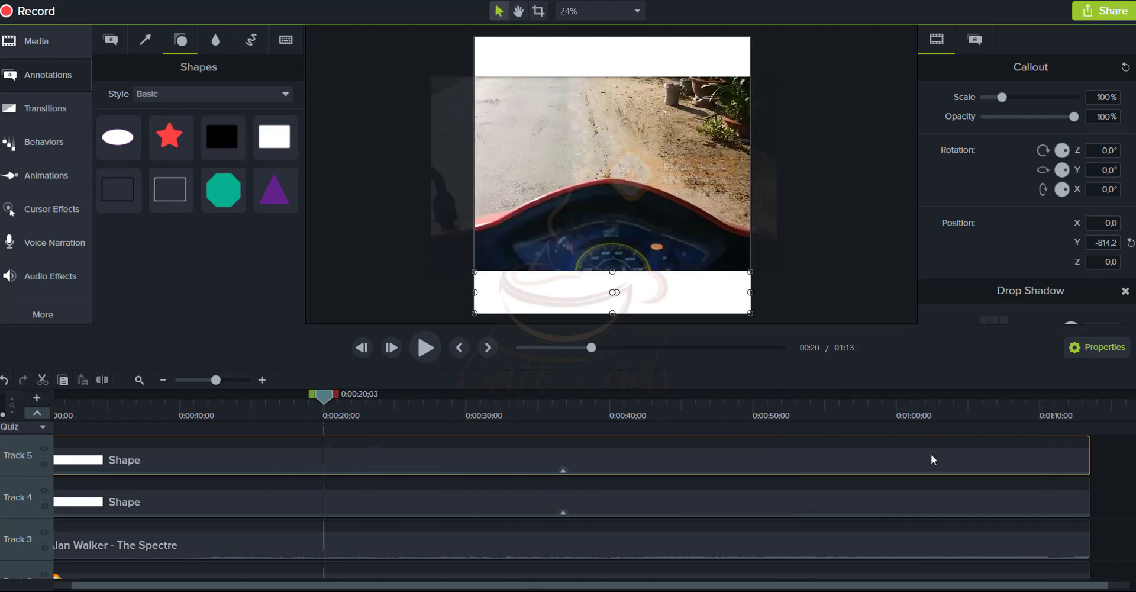
pyautogui.click(957, 554)
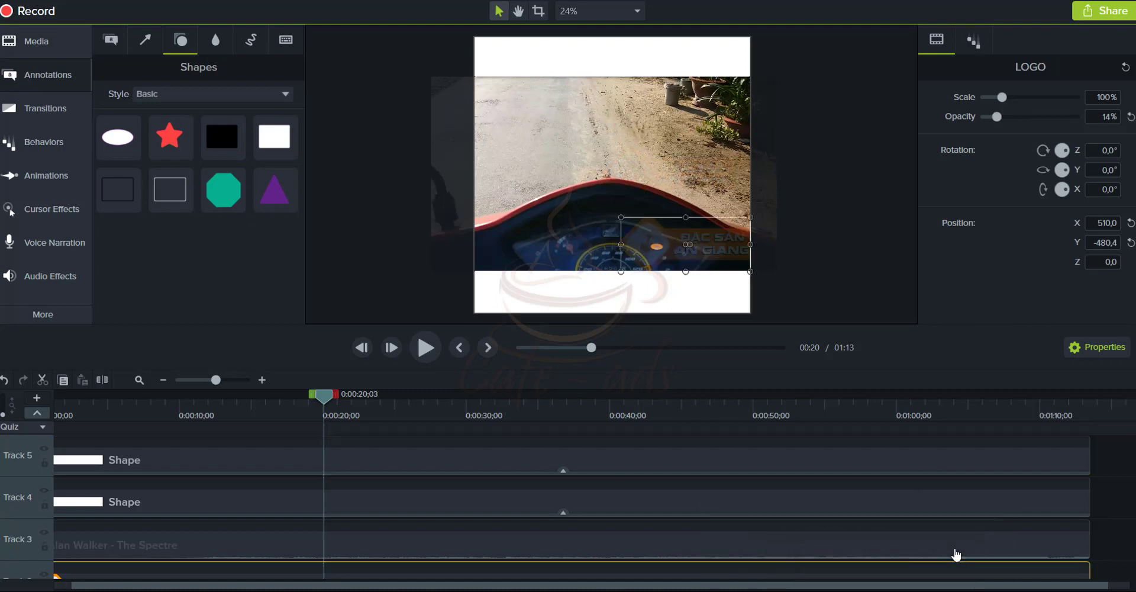
pyautogui.click(532, 56)
pyautogui.click(560, 284)
pyautogui.click(562, 58)
pyautogui.click(627, 253)
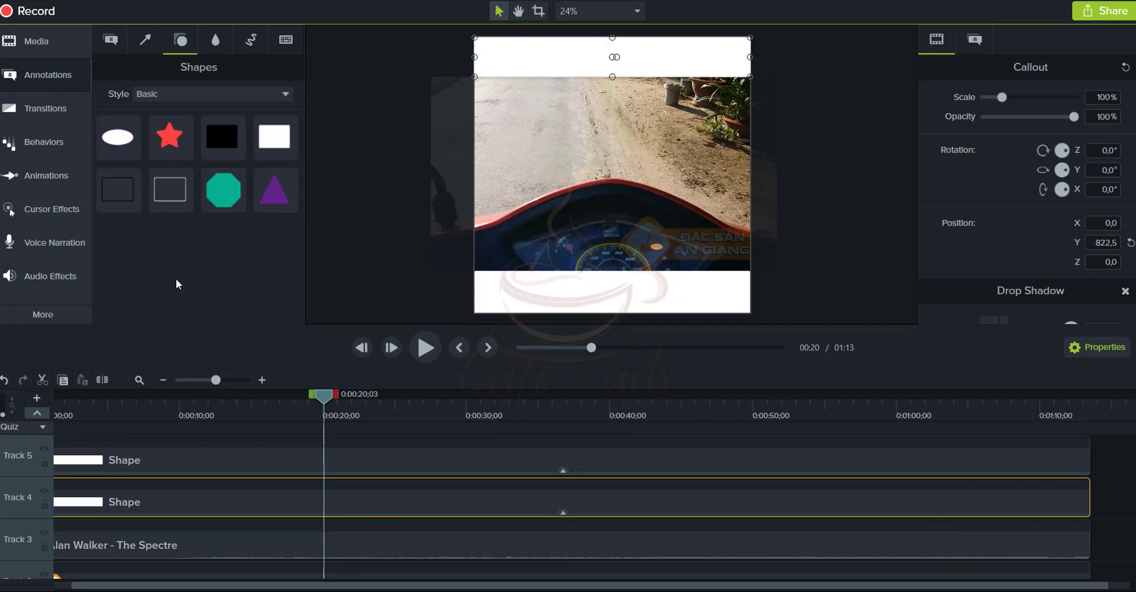
# Add an ABC text callout at the top of the canvas with red font colour
pyautogui.click(111, 38)
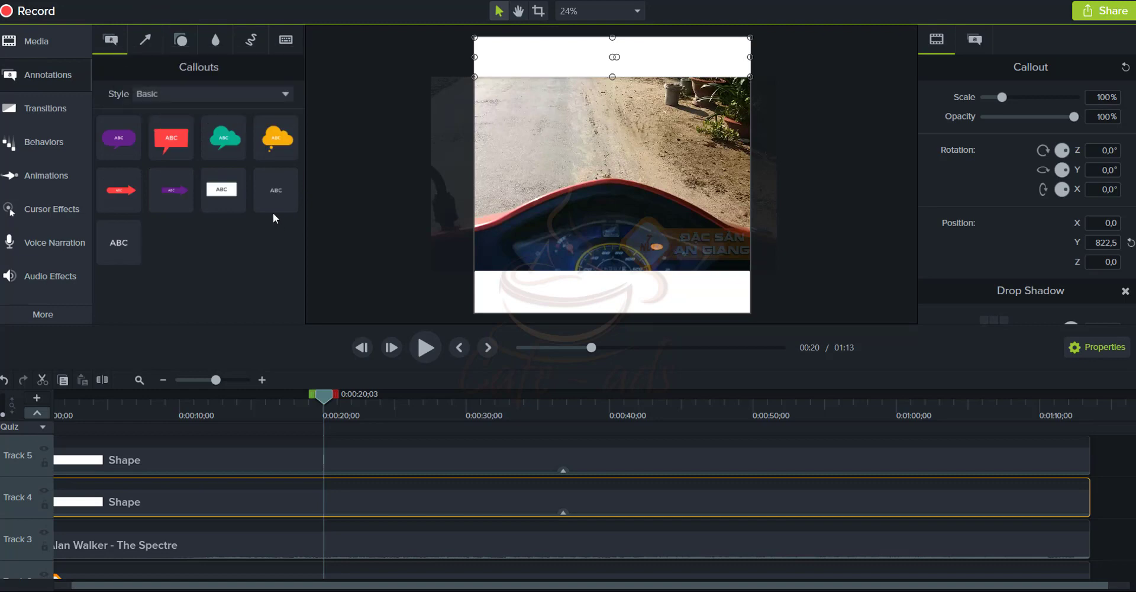
pyautogui.moveTo(119, 242); pyautogui.dragTo(570, 62)
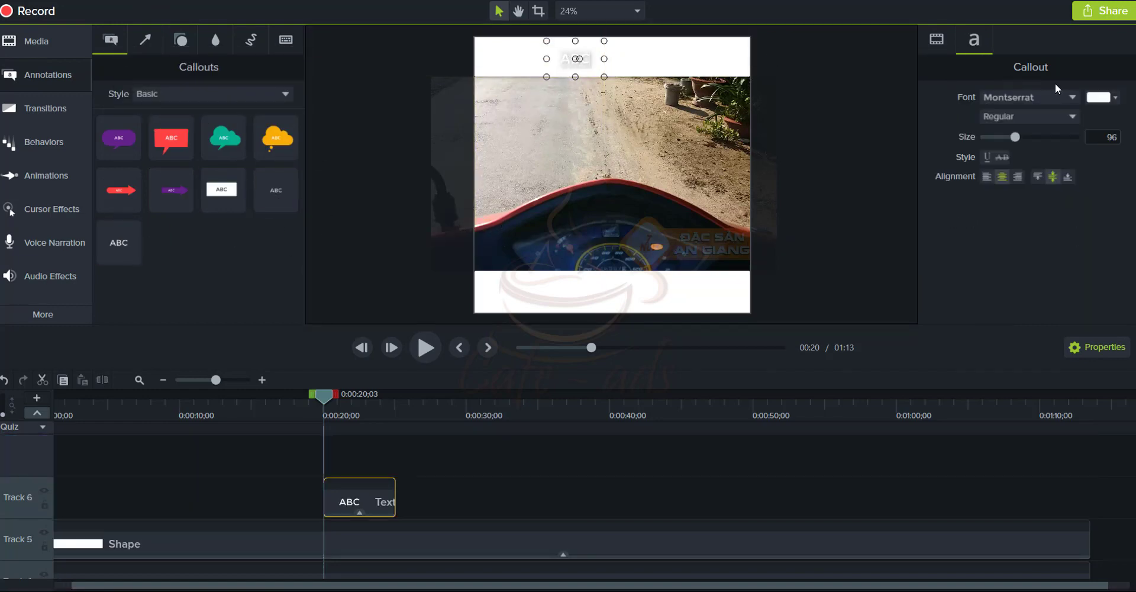
pyautogui.click(1102, 97)
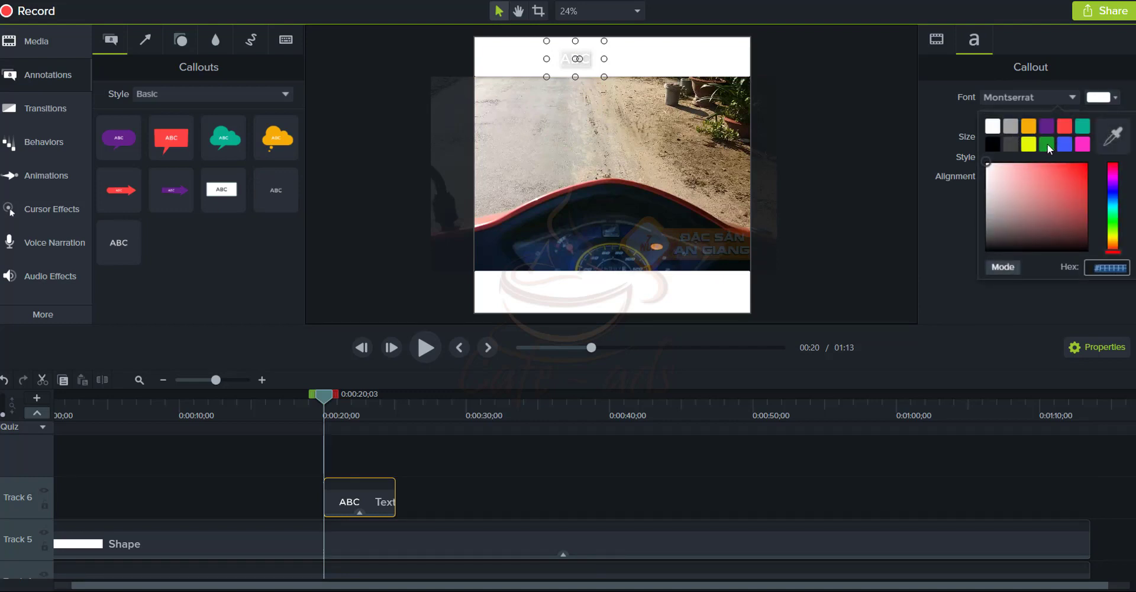
pyautogui.click(1046, 144)
pyautogui.click(1102, 97)
pyautogui.click(1006, 143)
pyautogui.click(654, 60)
pyautogui.click(578, 58)
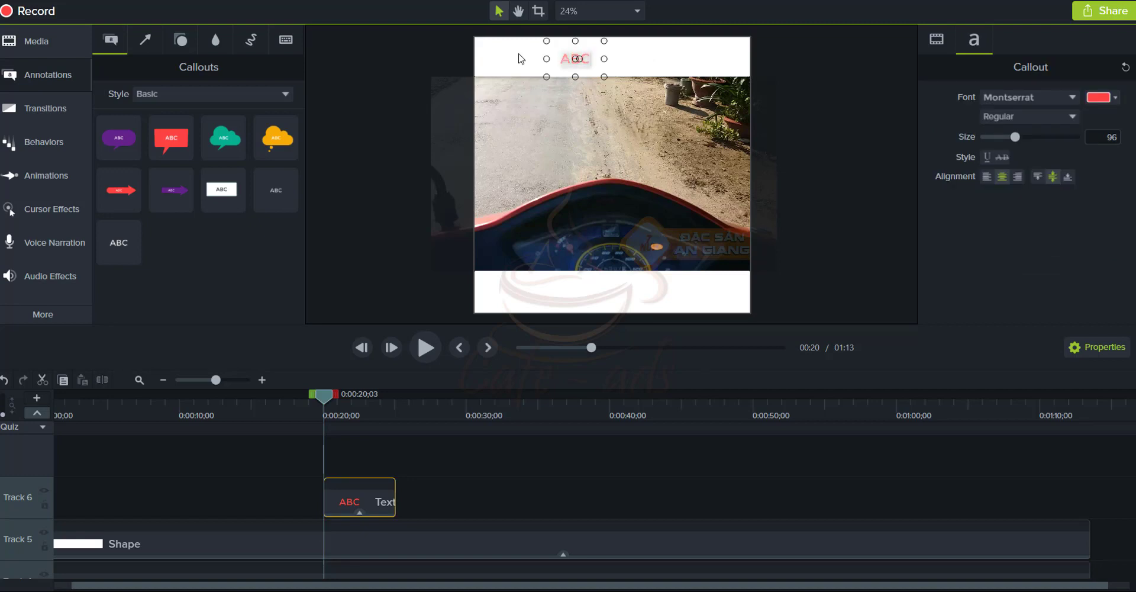
# Type the title 'KHÔ NHÁI ĐẶC SẢN AN GIANG', correcting typos as you go
pyautogui.write('khon')
pyautogui.press('BackSpace')
pyautogui.press('BackSpace')
pyautogui.press('BackSpace')
pyautogui.press('BackSpace')
pyautogui.write('khô nhaái đặc')
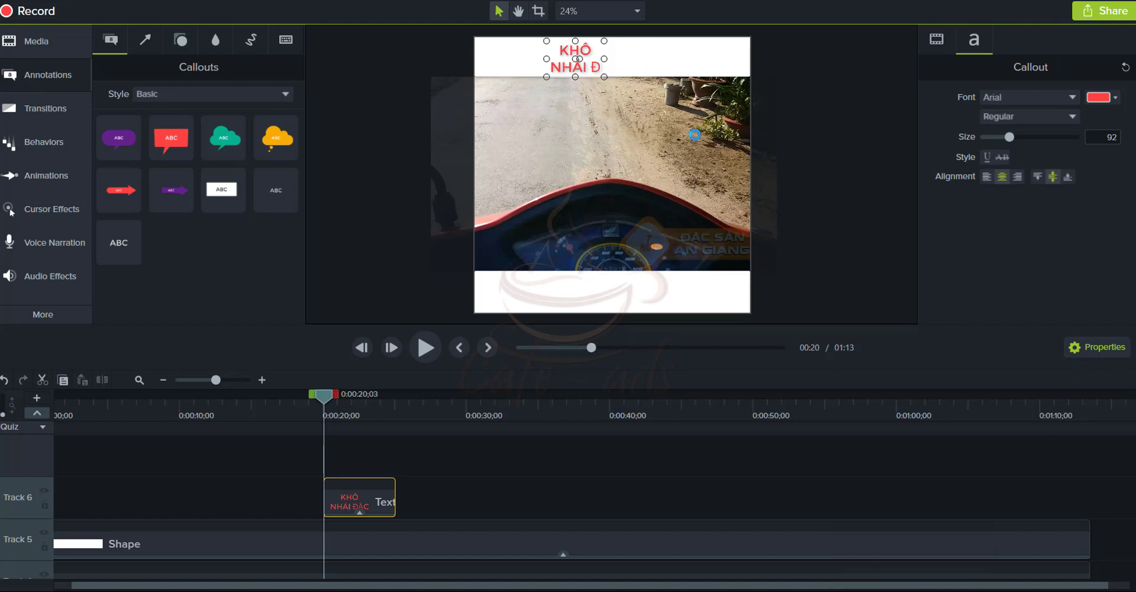
pyautogui.moveTo(637, 60); pyautogui.dragTo(662, 59)
pyautogui.doubleClick(645, 59)
pyautogui.click(645, 58)
pyautogui.press('BackSpace')
pyautogui.press('BackSpace')
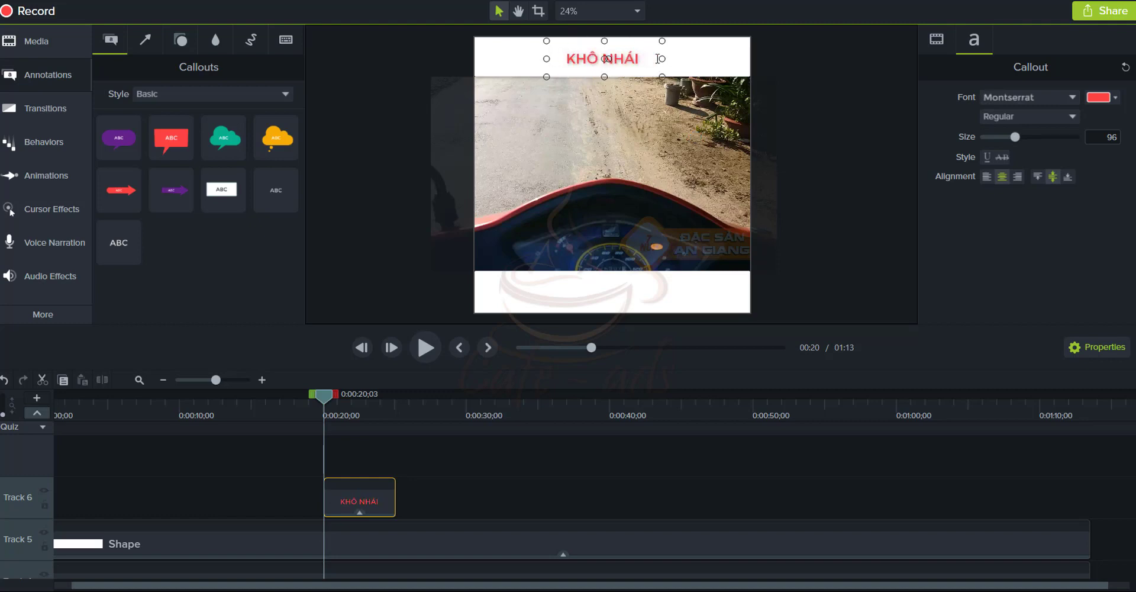
pyautogui.write('dAc')
pyautogui.press('BackSpace')
pyautogui.press('BackSpace')
pyautogui.press('BackSpace')
pyautogui.press('BackSpace')
pyautogui.write('D')
pyautogui.write('ẠC SẢN')
pyautogui.write(' ANG')
pyautogui.press('BackSpace')
pyautogui.write('GIANG')
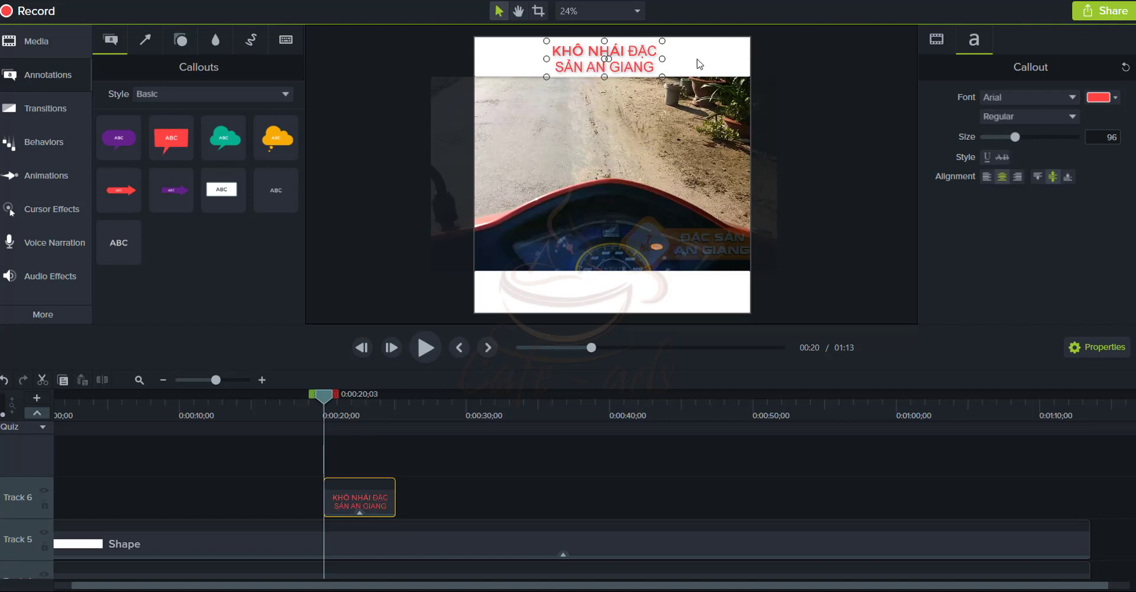
# Widen the title onto one line, set its size to 114, and centre it in the top bar
pyautogui.moveTo(661, 59); pyautogui.dragTo(718, 58)
pyautogui.moveTo(545, 58); pyautogui.dragTo(475, 58)
pyautogui.moveTo(719, 59); pyautogui.dragTo(750, 58)
pyautogui.doubleClick(692, 55)
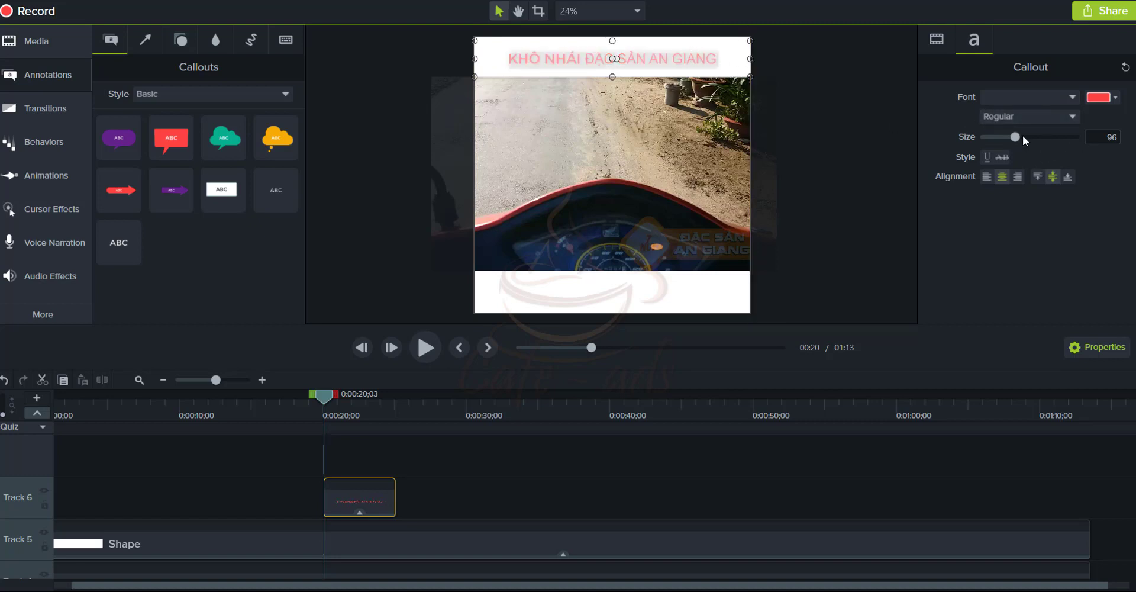
pyautogui.moveTo(1017, 135); pyautogui.dragTo(1025, 135)
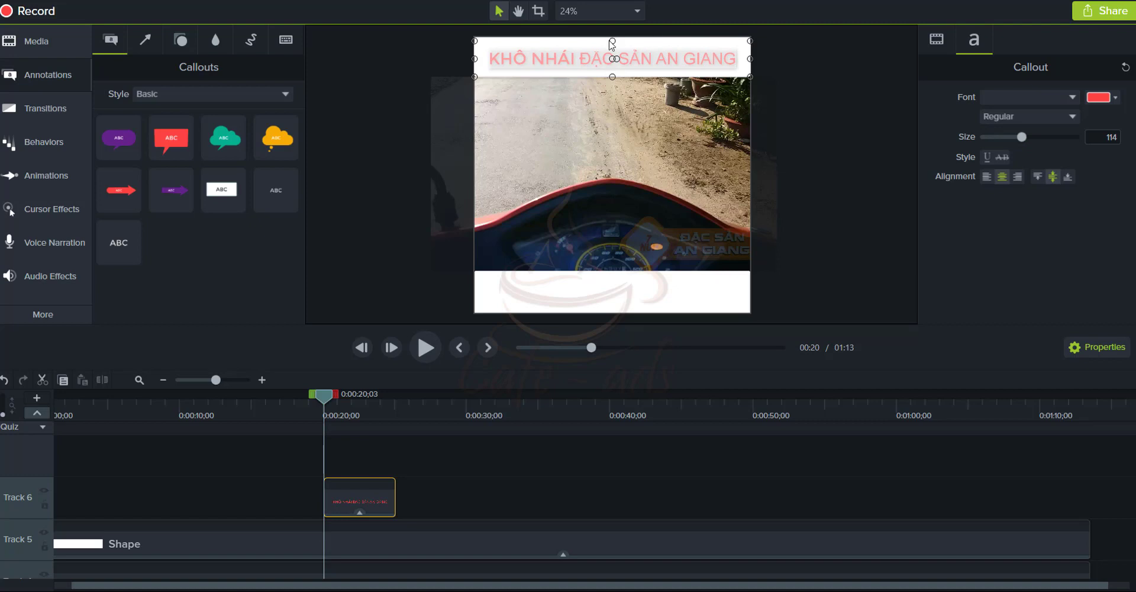
pyautogui.moveTo(613, 40); pyautogui.dragTo(614, 36)
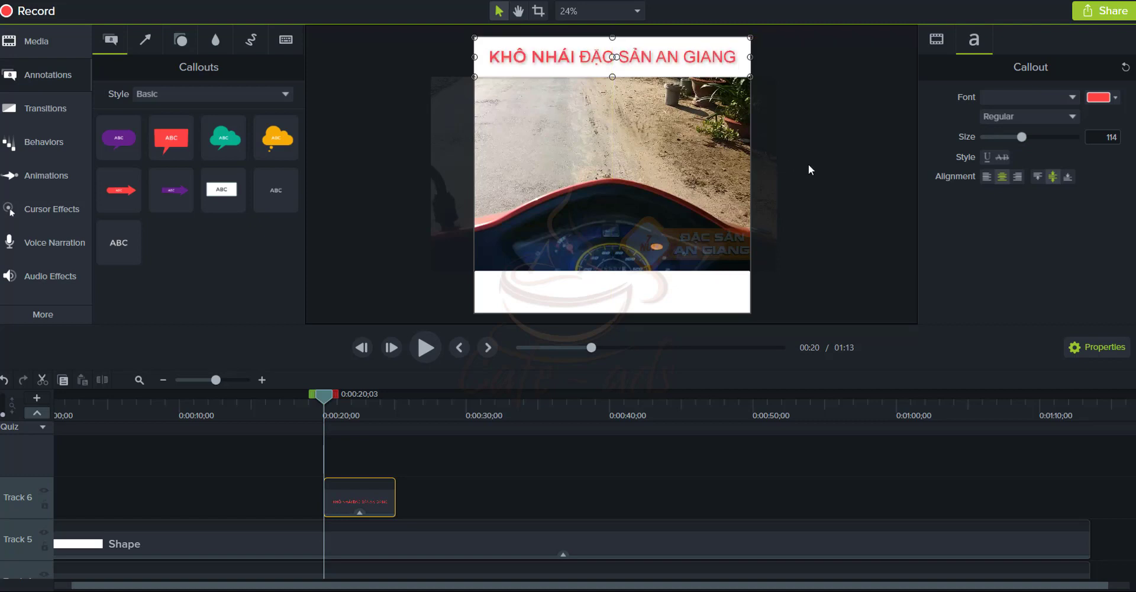
pyautogui.click(799, 160)
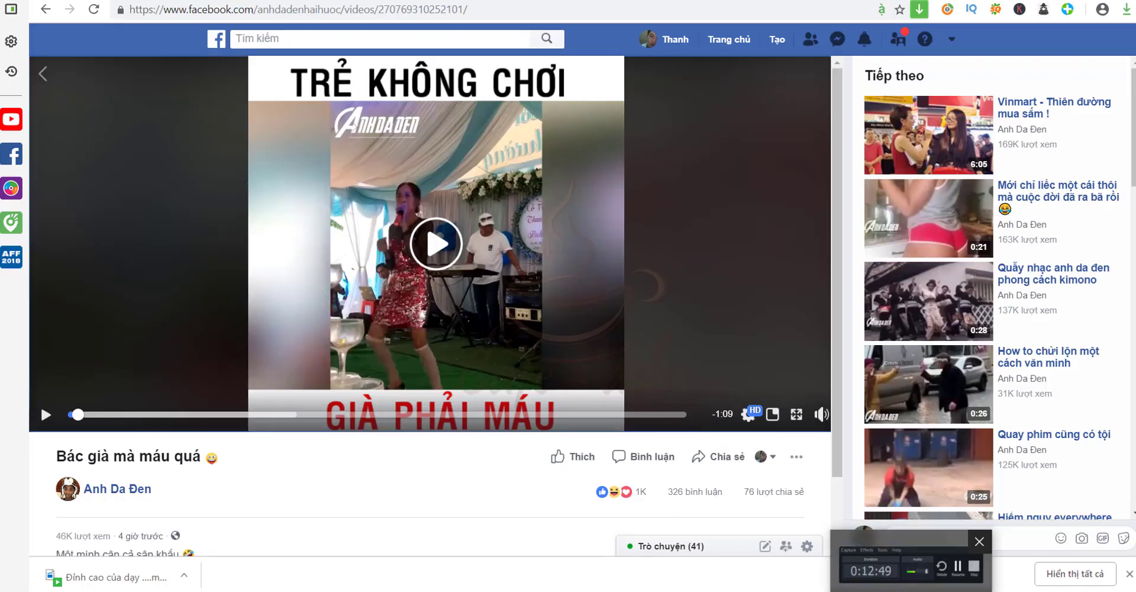
# Select the red title callout and widen its text box on both sides
pyautogui.hotkey('alt', 'Tab')
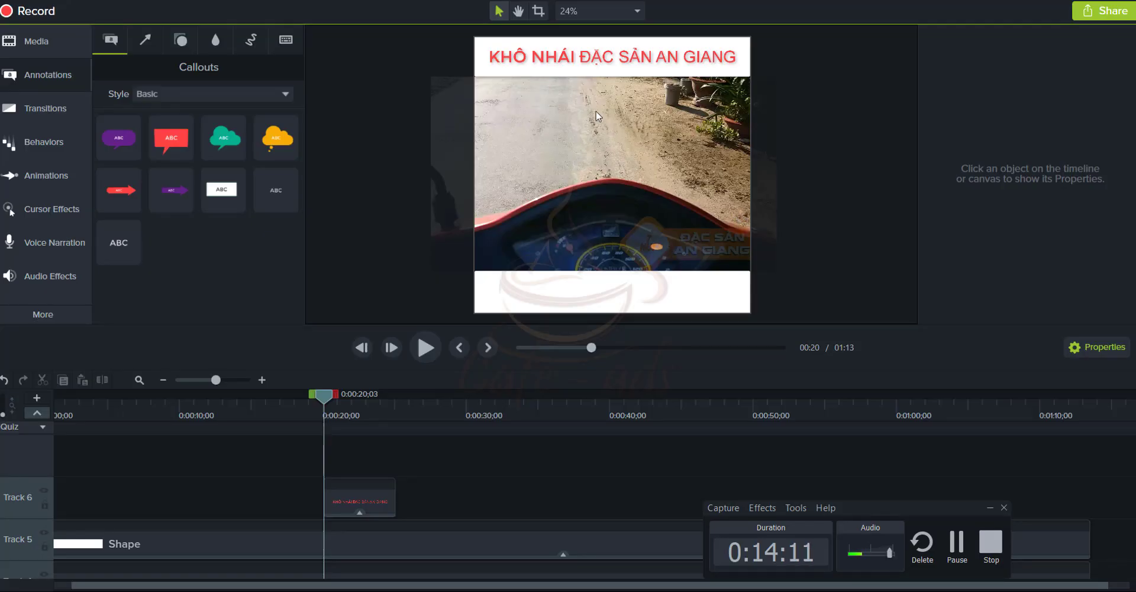
pyautogui.click(578, 60)
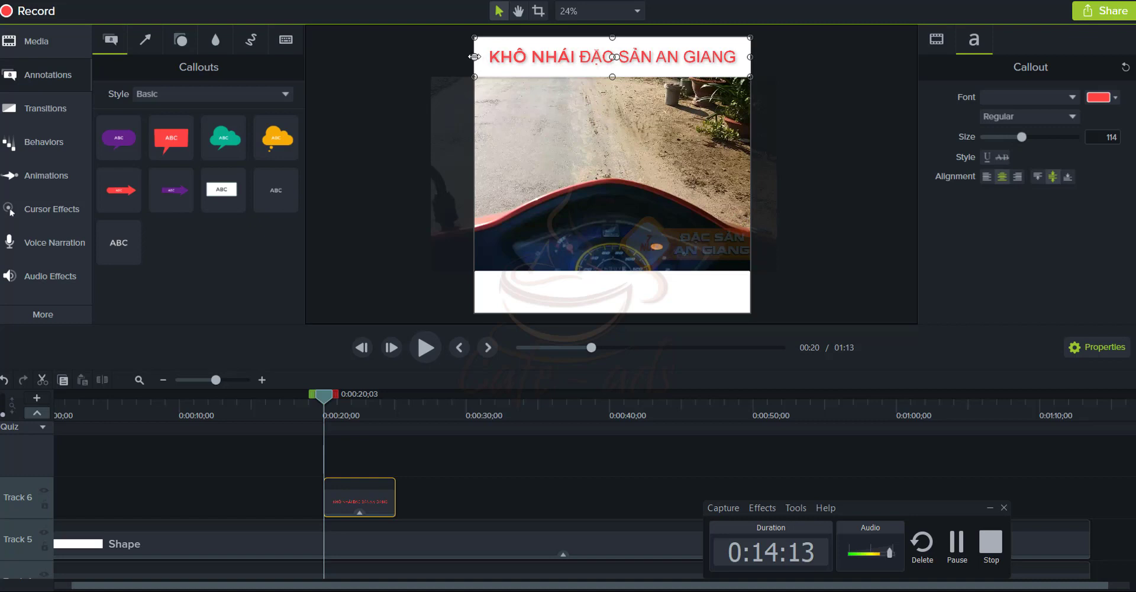
pyautogui.moveTo(473, 56); pyautogui.dragTo(459, 57)
pyautogui.moveTo(750, 57); pyautogui.dragTo(777, 57)
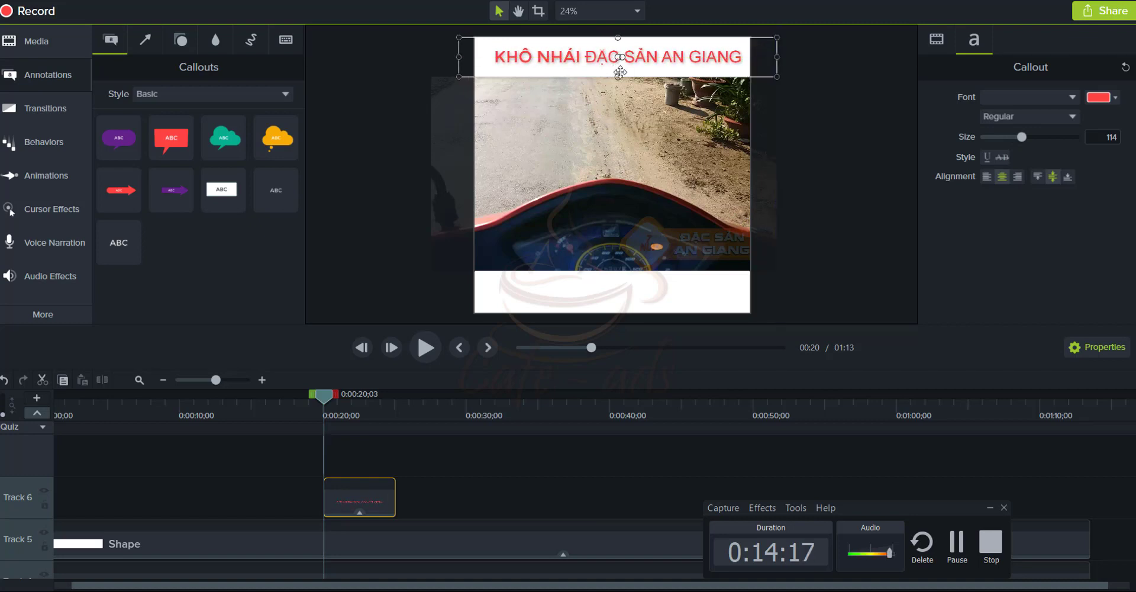
# Enlarge the title text to size 124 and centre it horizontally in the top bar
pyautogui.doubleClick(647, 54)
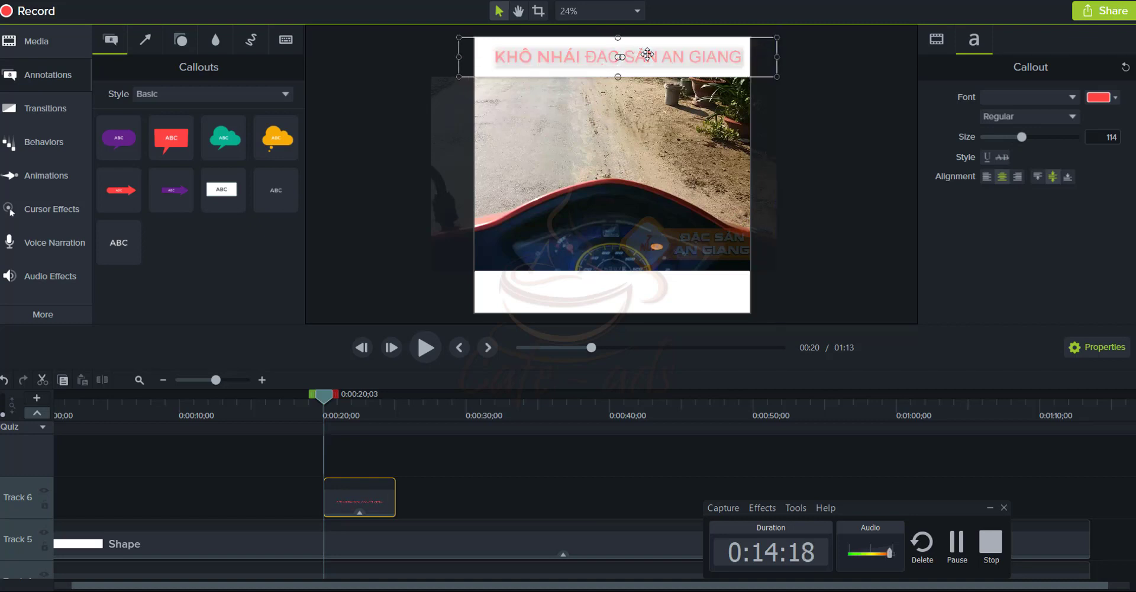
pyautogui.click(1024, 136)
pyautogui.moveTo(1024, 135); pyautogui.dragTo(1025, 134)
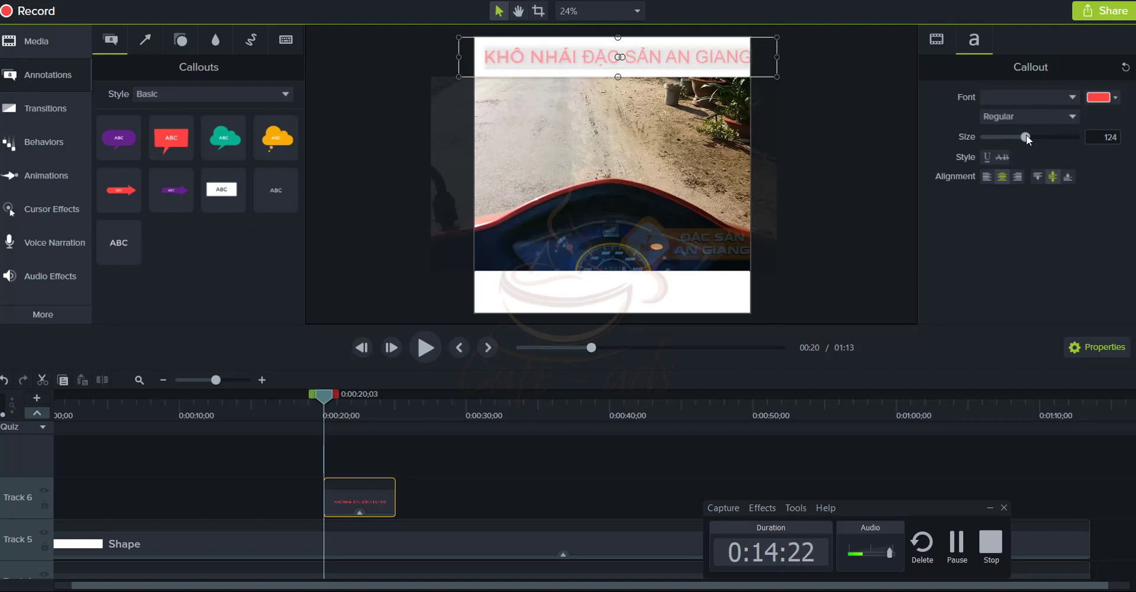
pyautogui.click(759, 66)
pyautogui.moveTo(735, 59); pyautogui.dragTo(729, 56)
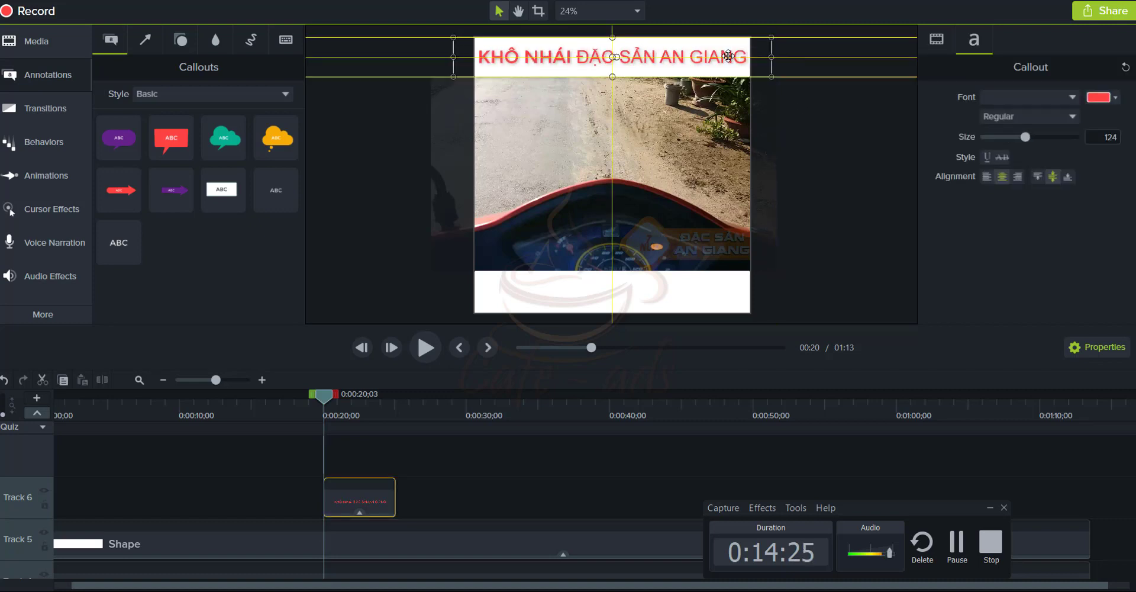
pyautogui.click(836, 143)
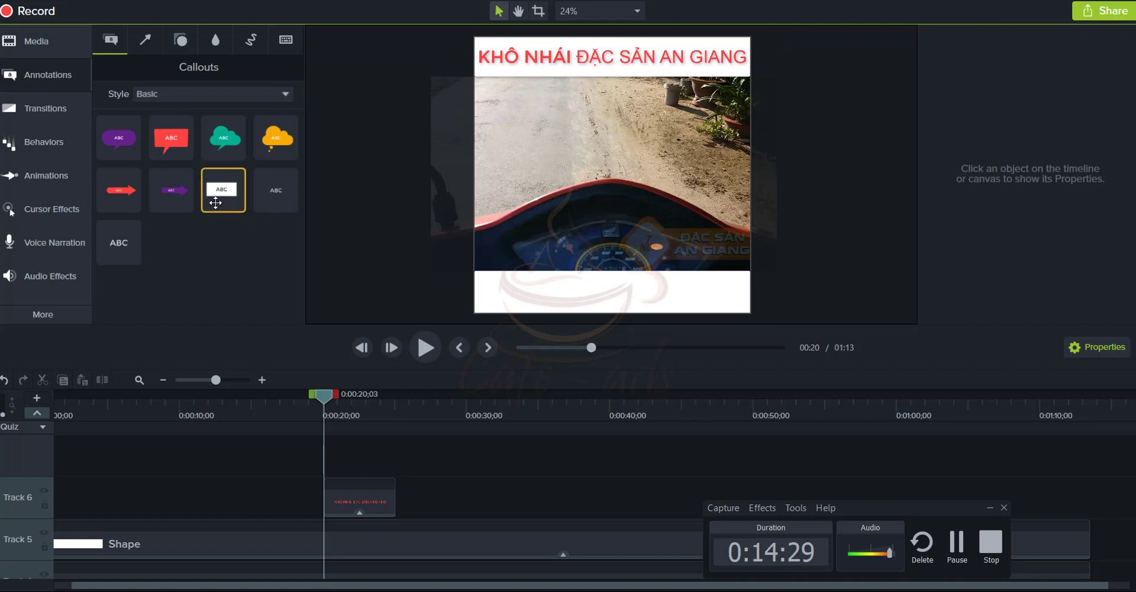
# Add a Basic text callout with pink font colour and enter the phone number
pyautogui.moveTo(116, 243); pyautogui.dragTo(532, 297)
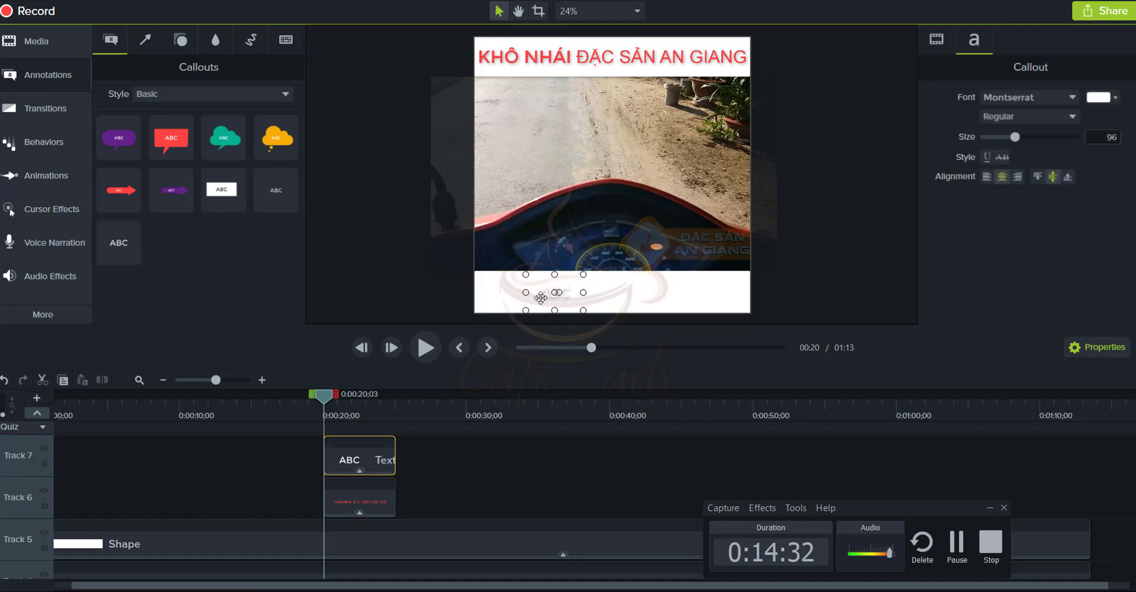
pyautogui.click(1095, 102)
pyautogui.click(1081, 143)
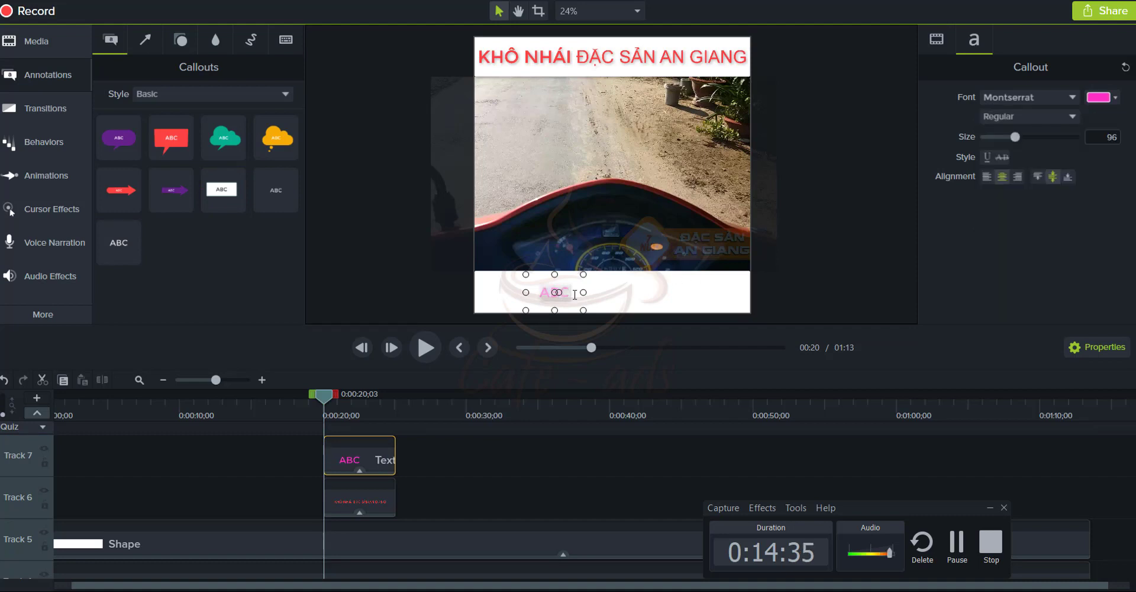
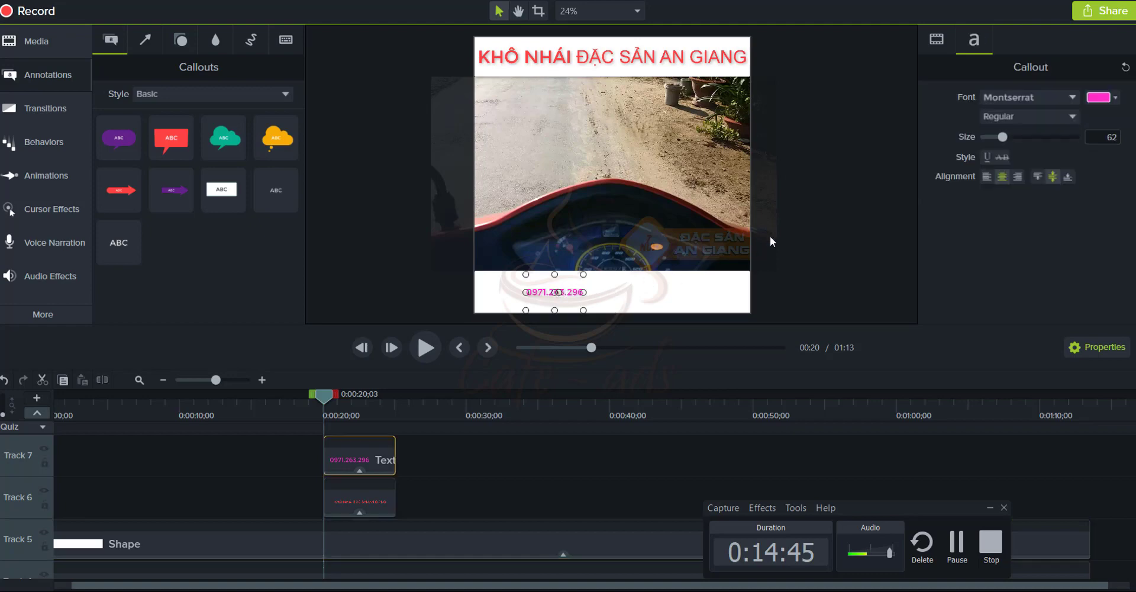
# Set the phone number to size 195 and centre it in the bottom white bar
pyautogui.moveTo(1002, 136); pyautogui.dragTo(1052, 143)
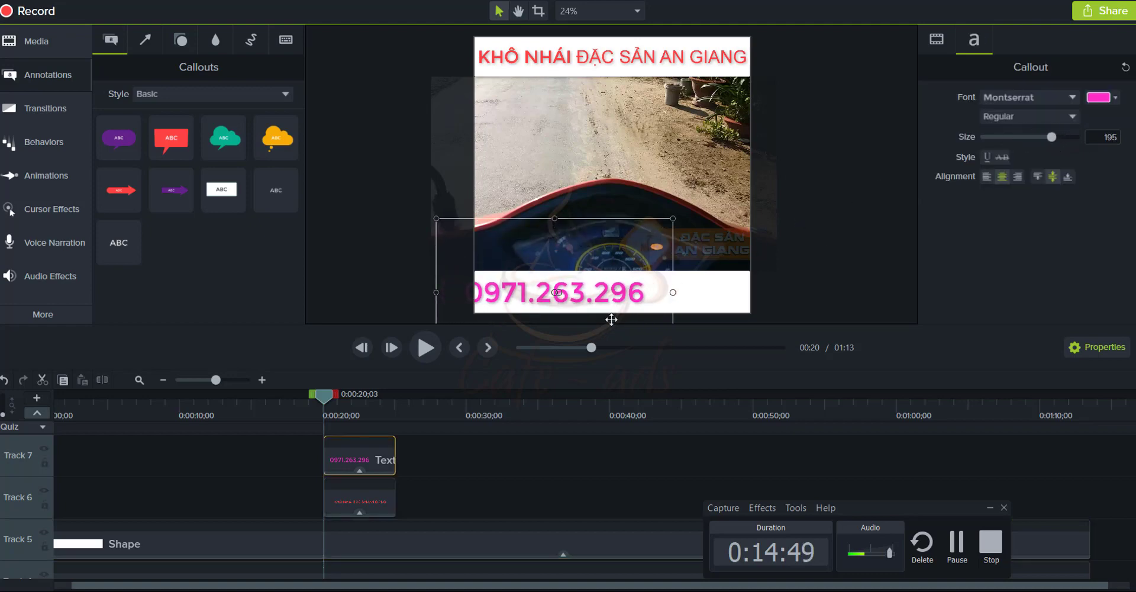
pyautogui.moveTo(632, 291); pyautogui.dragTo(697, 294)
pyautogui.click(857, 274)
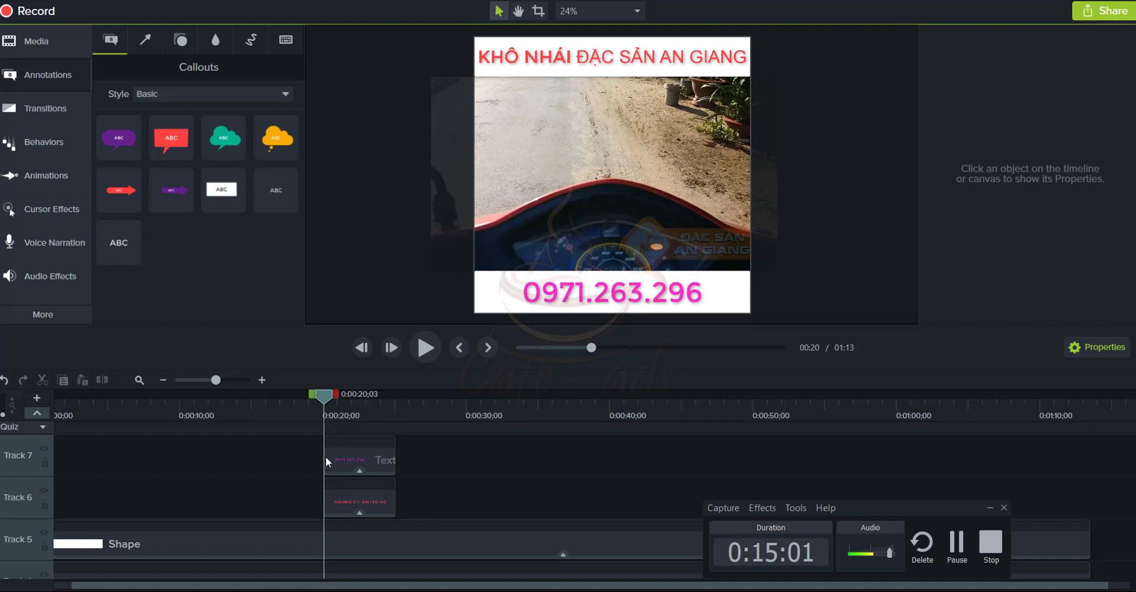
pyautogui.click(326, 456)
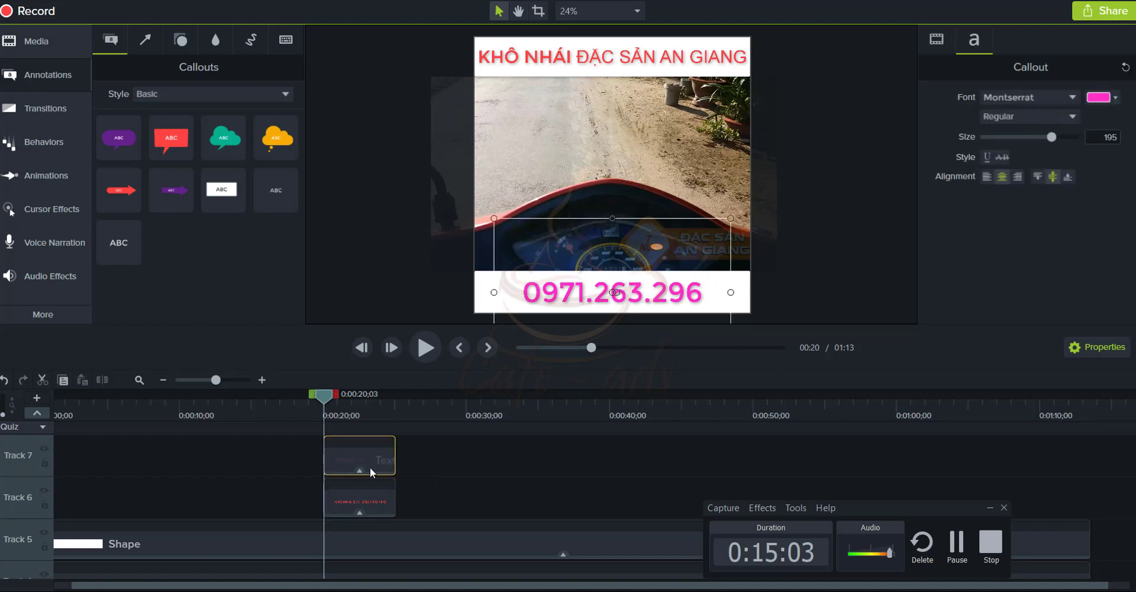
pyautogui.click(989, 508)
# Stretch the Track 6 title clip to span from the timeline start to the end
pyautogui.scroll(-1, 453, 456)
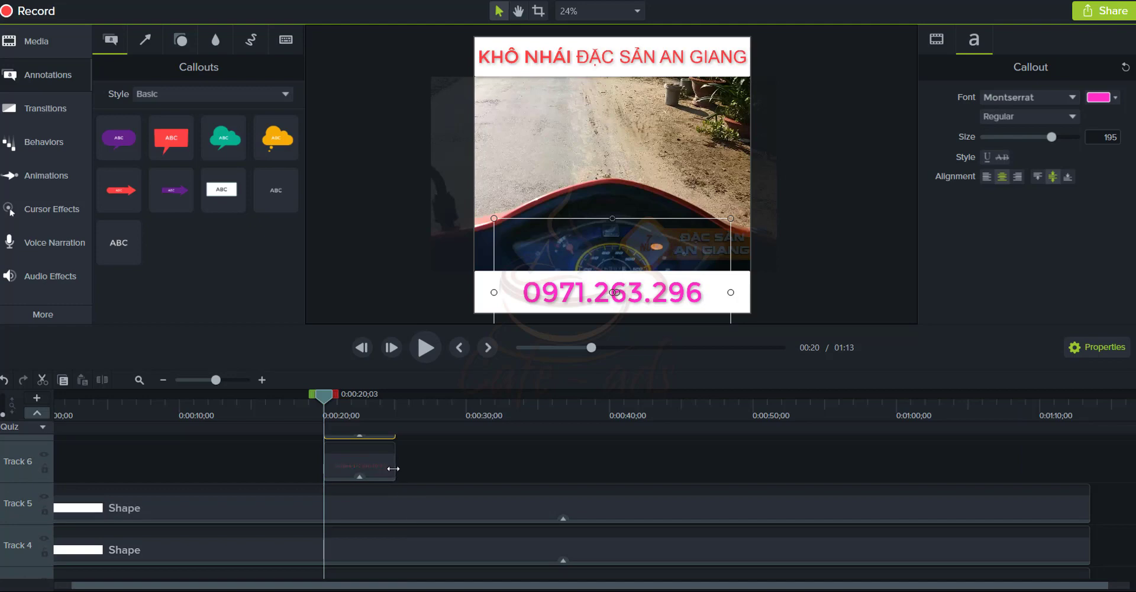
pyautogui.click(394, 468)
pyautogui.moveTo(395, 468); pyautogui.dragTo(1088, 468)
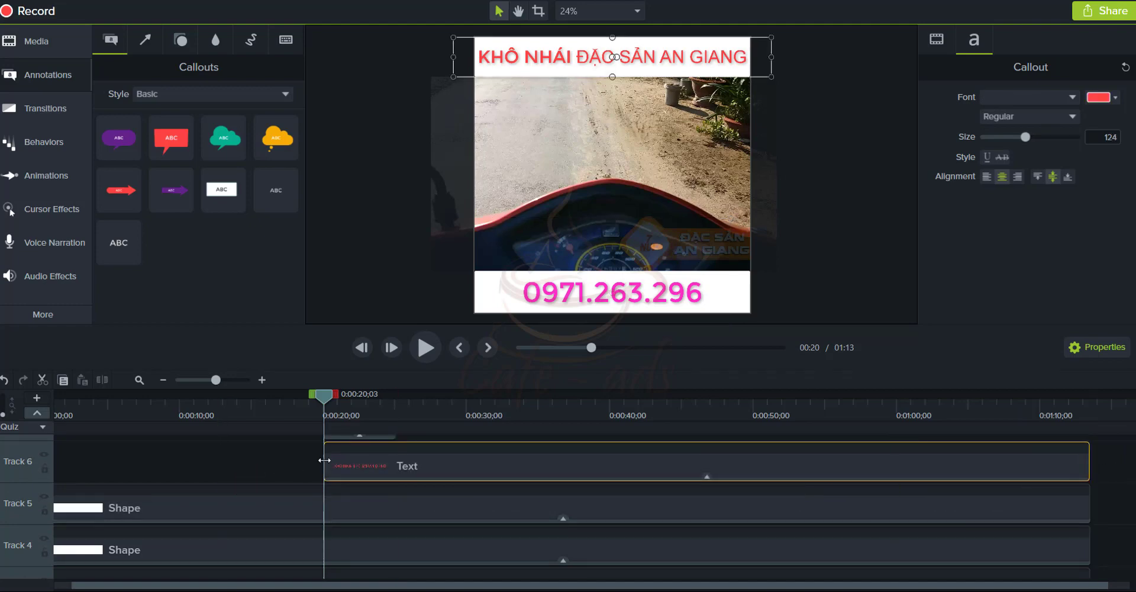
pyautogui.moveTo(325, 459); pyautogui.dragTo(23, 465)
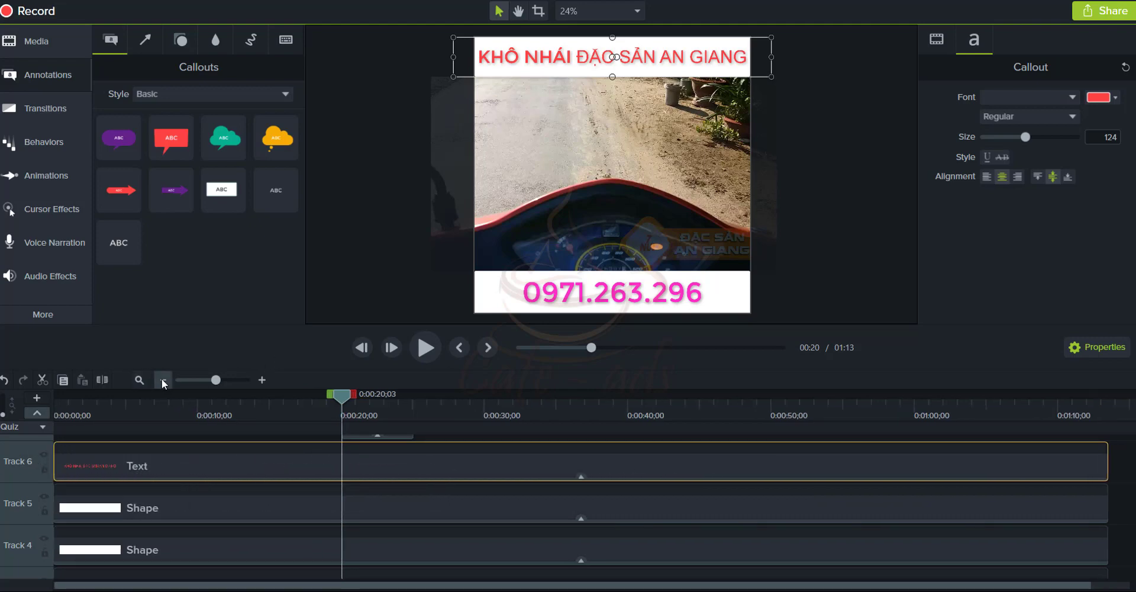
pyautogui.scroll(2, 532, 469)
# Stretch the Track 7 phone-number clip from the beginning to the video's end
pyautogui.click(343, 494)
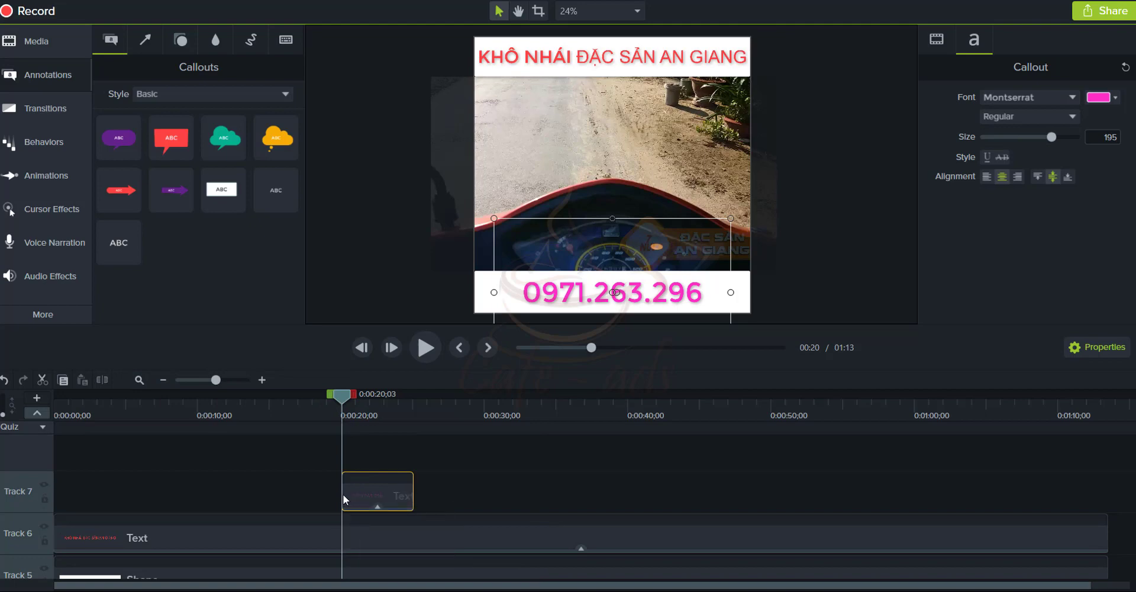
pyautogui.moveTo(347, 406); pyautogui.dragTo(137, 406)
pyautogui.moveTo(343, 502); pyautogui.dragTo(54, 502)
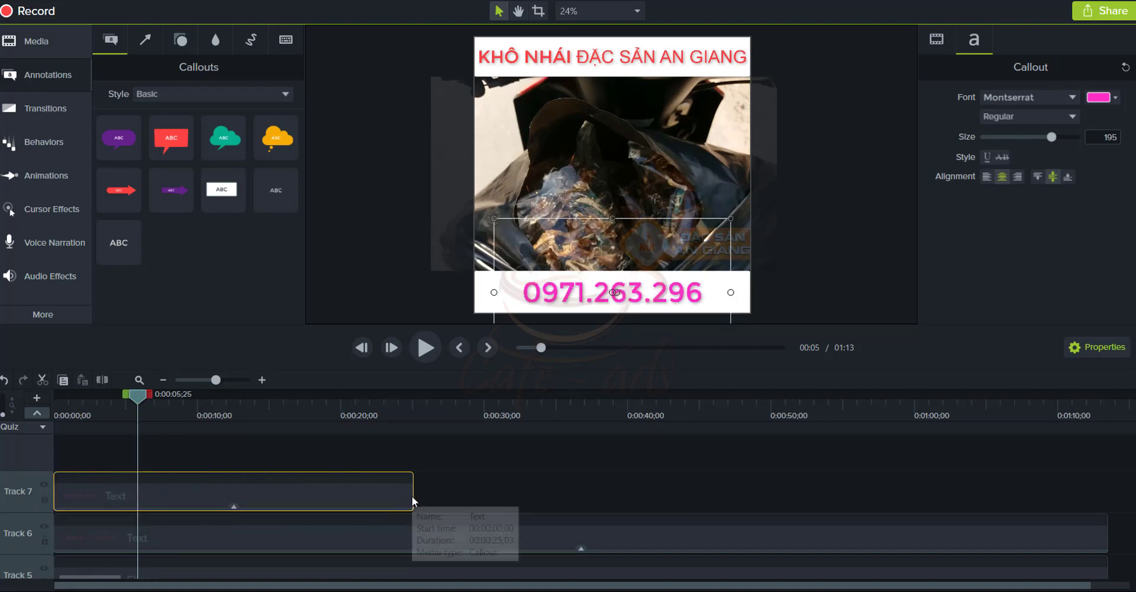
pyautogui.moveTo(412, 495); pyautogui.dragTo(1107, 497)
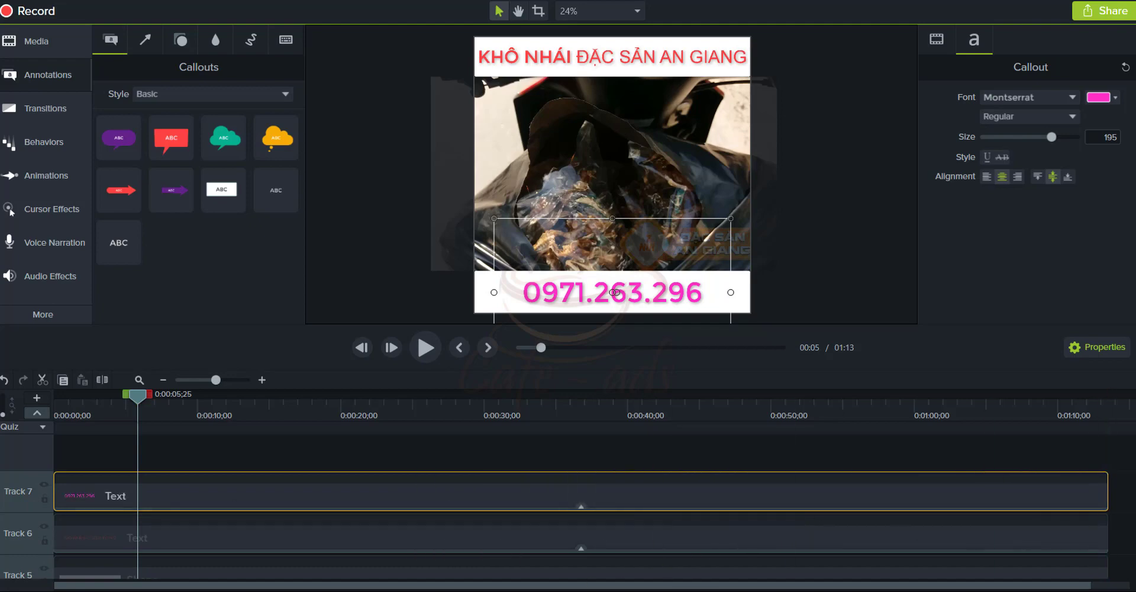
pyautogui.scroll(1, 597, 516)
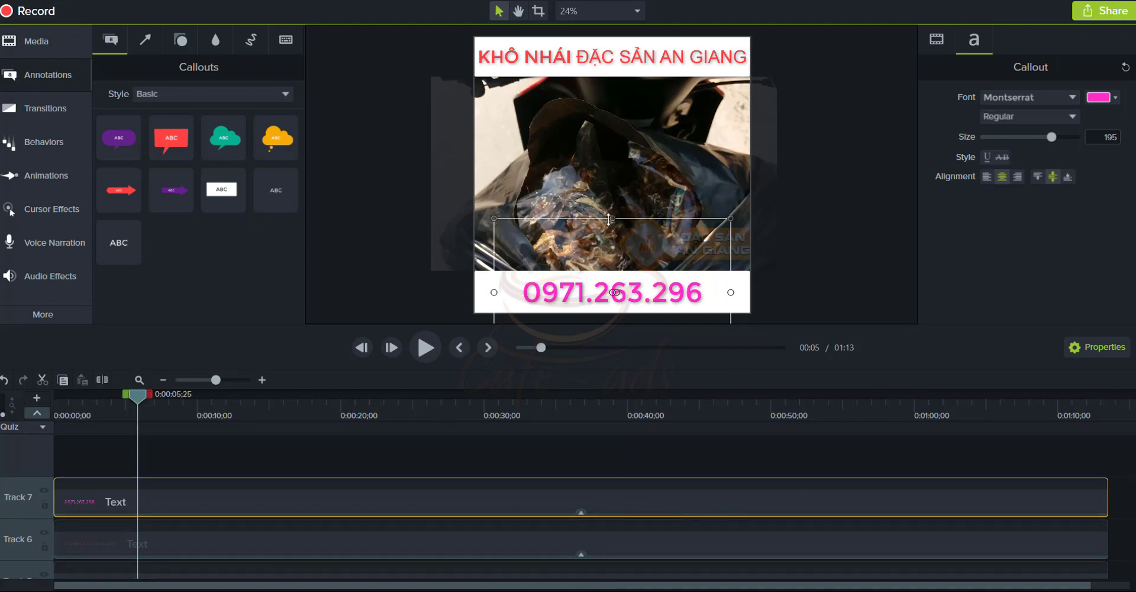
# Shorten the phone-number text box from the top and play the preview
pyautogui.moveTo(612, 220); pyautogui.dragTo(664, 274)
pyautogui.click(804, 276)
pyautogui.click(648, 289)
pyautogui.click(669, 68)
pyautogui.press('space')
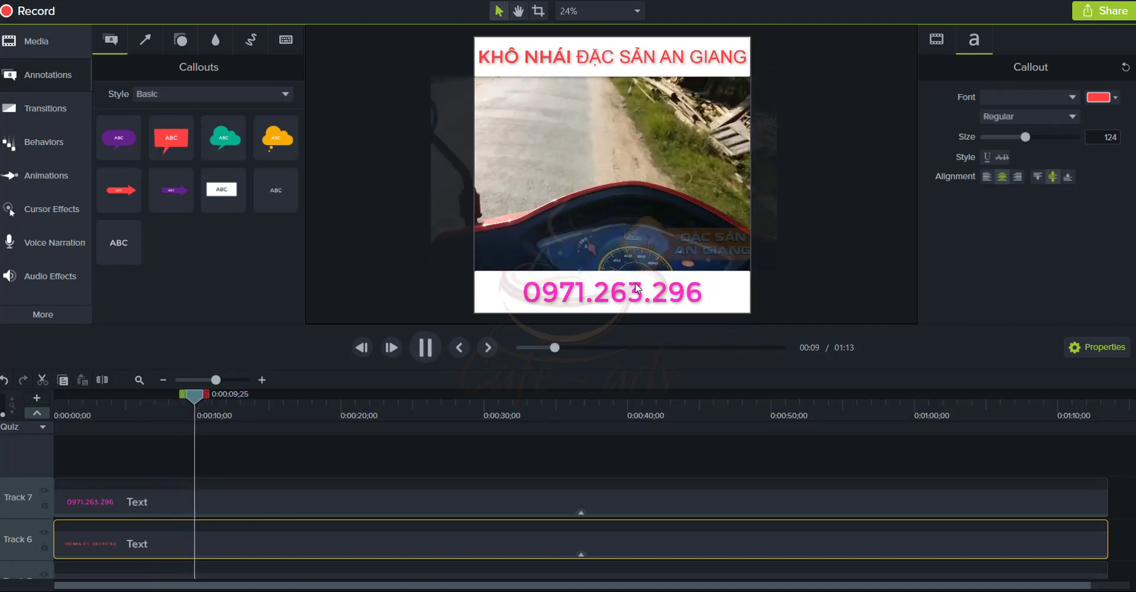
# Apply the Pulsating behavior to the red title and preview it
pyautogui.press('space')
pyautogui.click(566, 69)
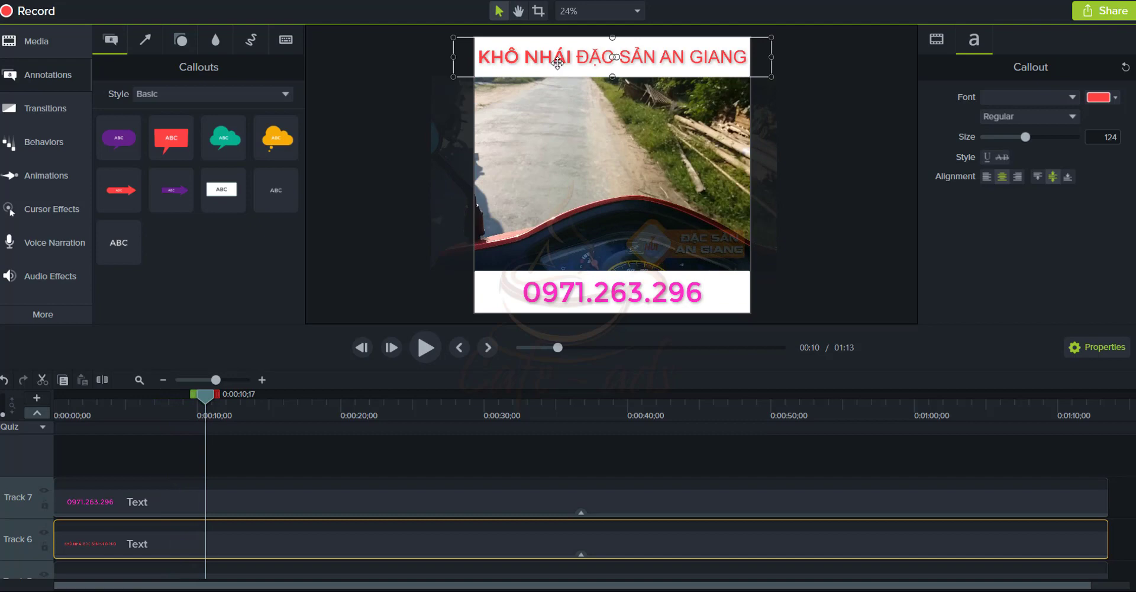
pyautogui.click(24, 143)
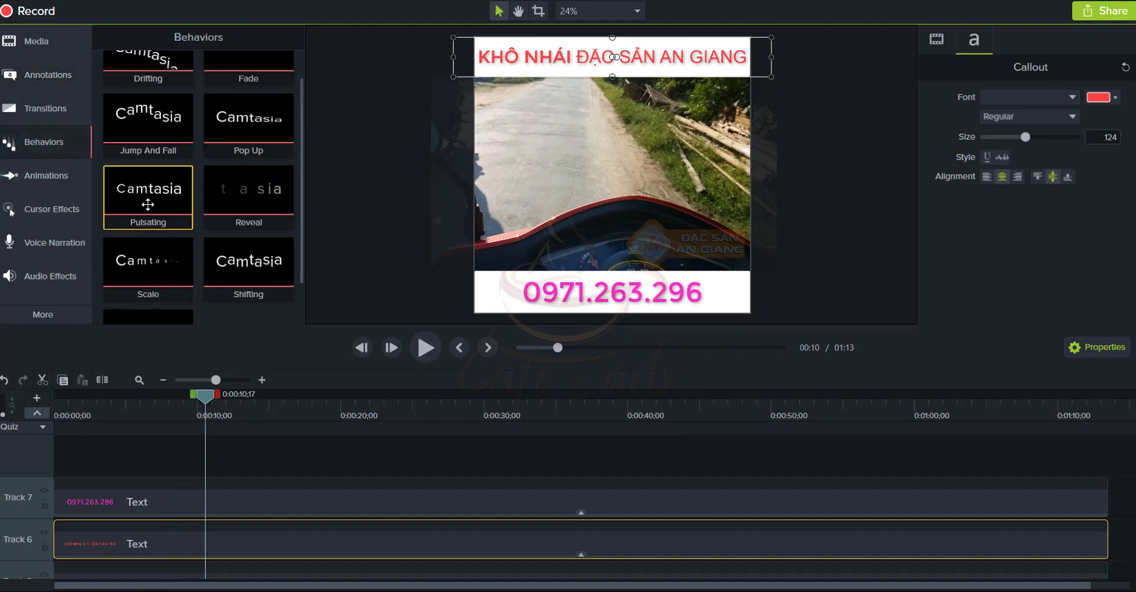
pyautogui.moveTo(148, 206); pyautogui.dragTo(550, 65)
pyautogui.press('space')
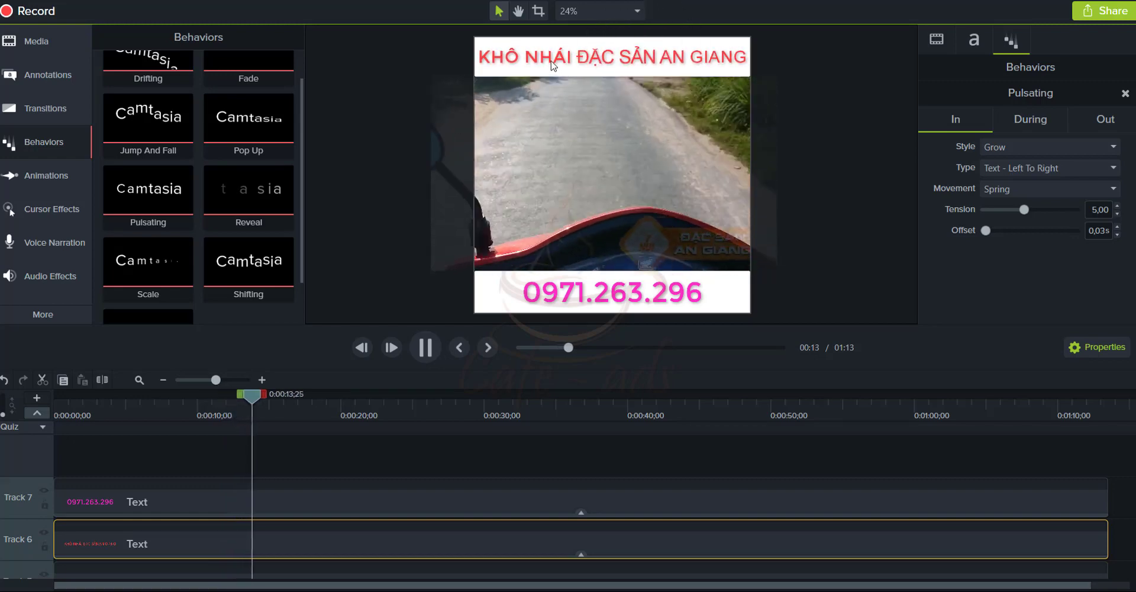
# Apply the Pulsating behavior to the pink phone number and preview the result
pyautogui.click(585, 284)
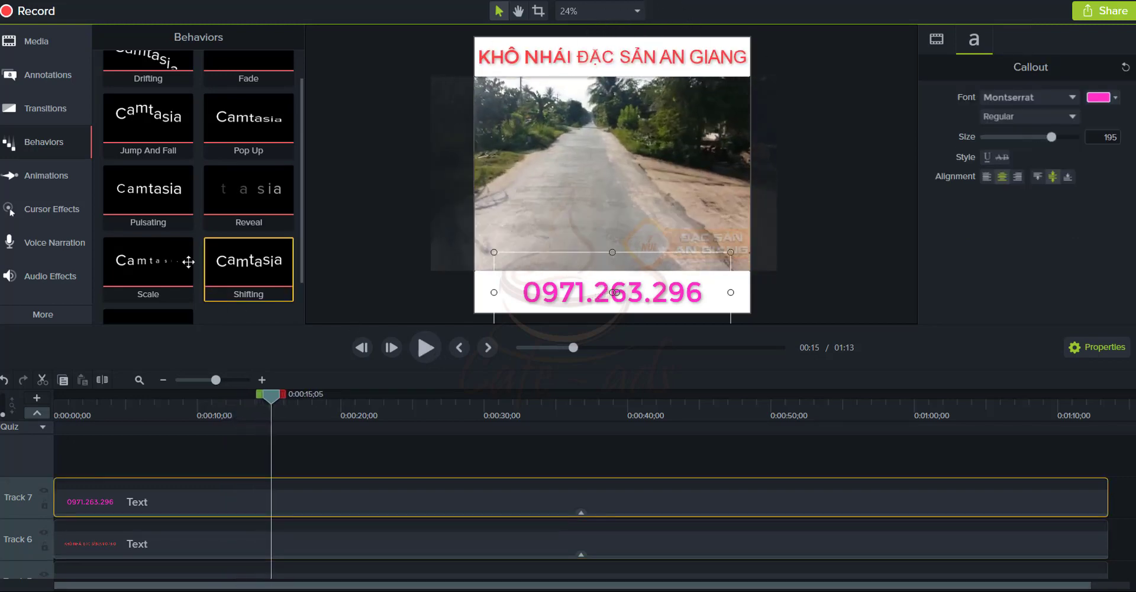
pyautogui.moveTo(173, 203); pyautogui.dragTo(473, 495)
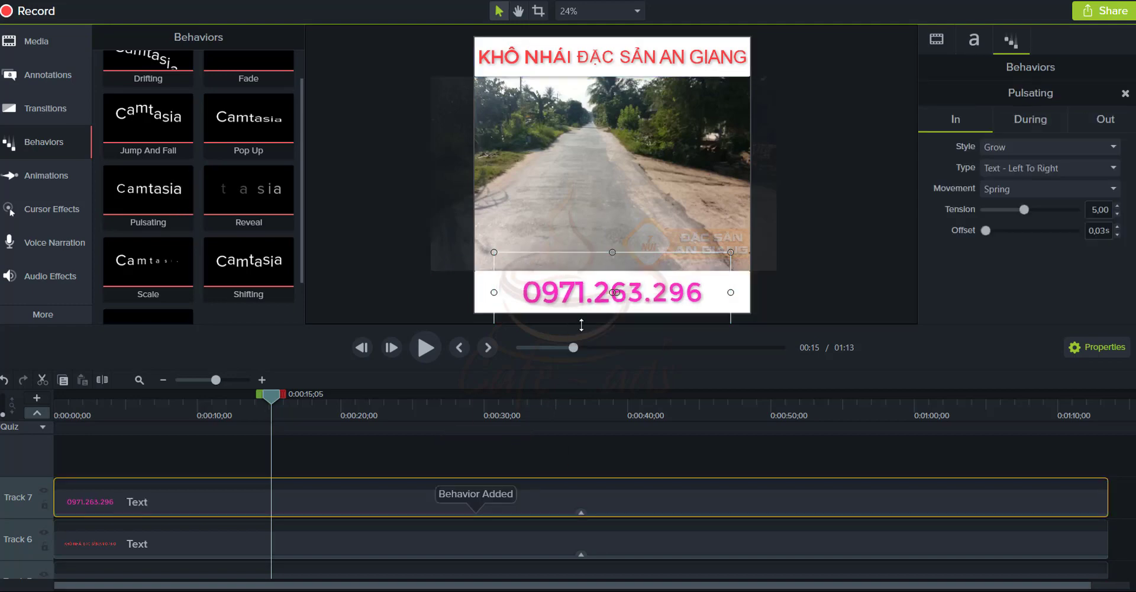
pyautogui.press('space')
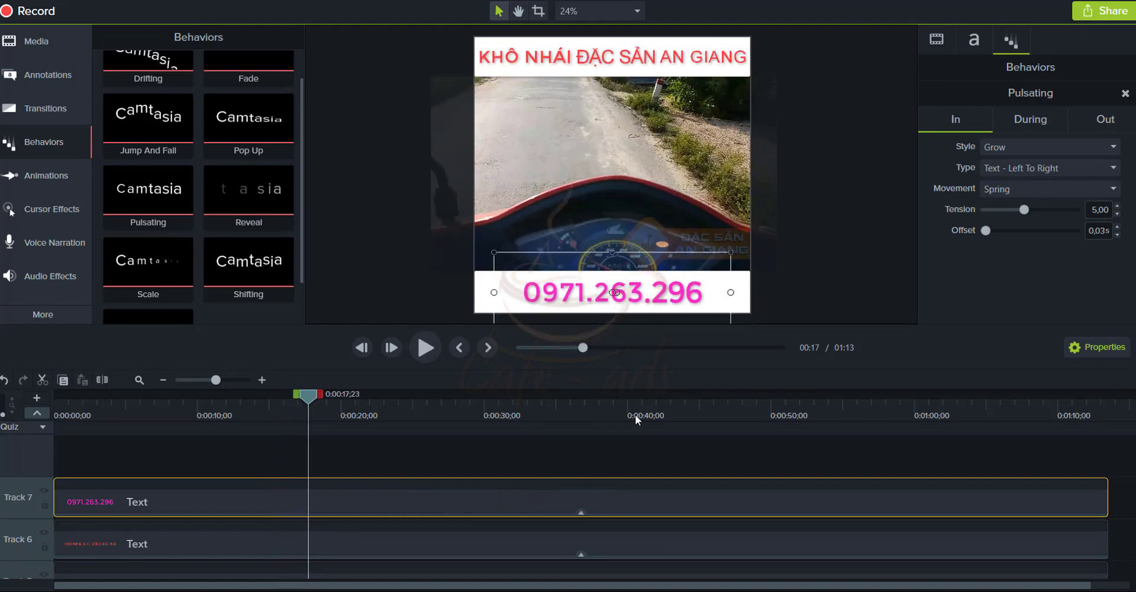
pyautogui.press('space')
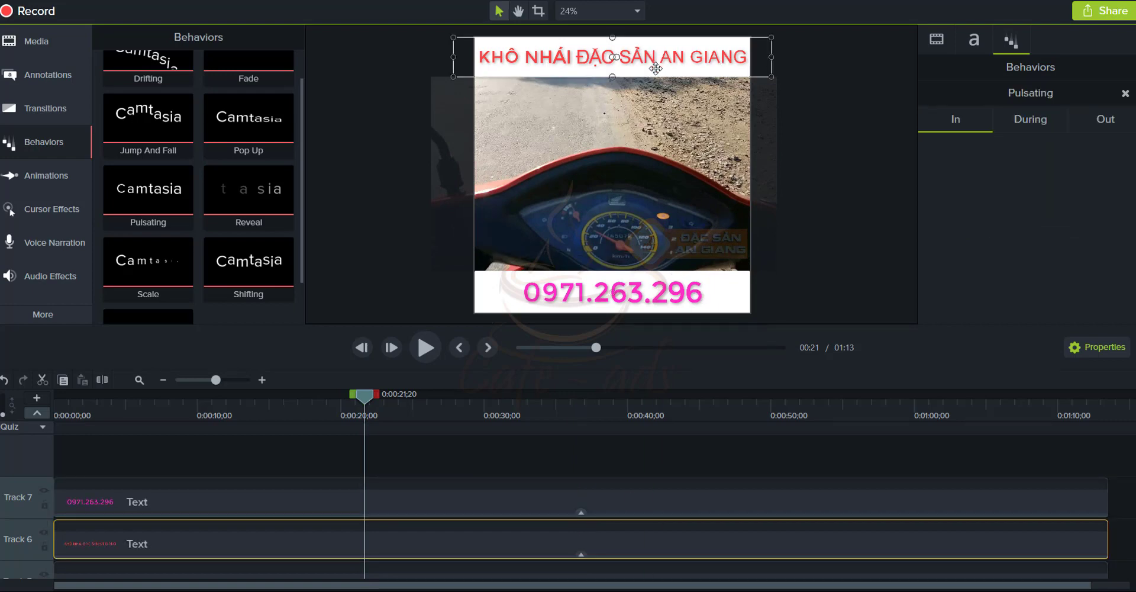
# Review the title, phone number, watermark logo and background video by selecting each
pyautogui.click(700, 293)
pyautogui.click(680, 63)
pyautogui.scroll(-3, 468, 500)
pyautogui.scroll(4, 449, 510)
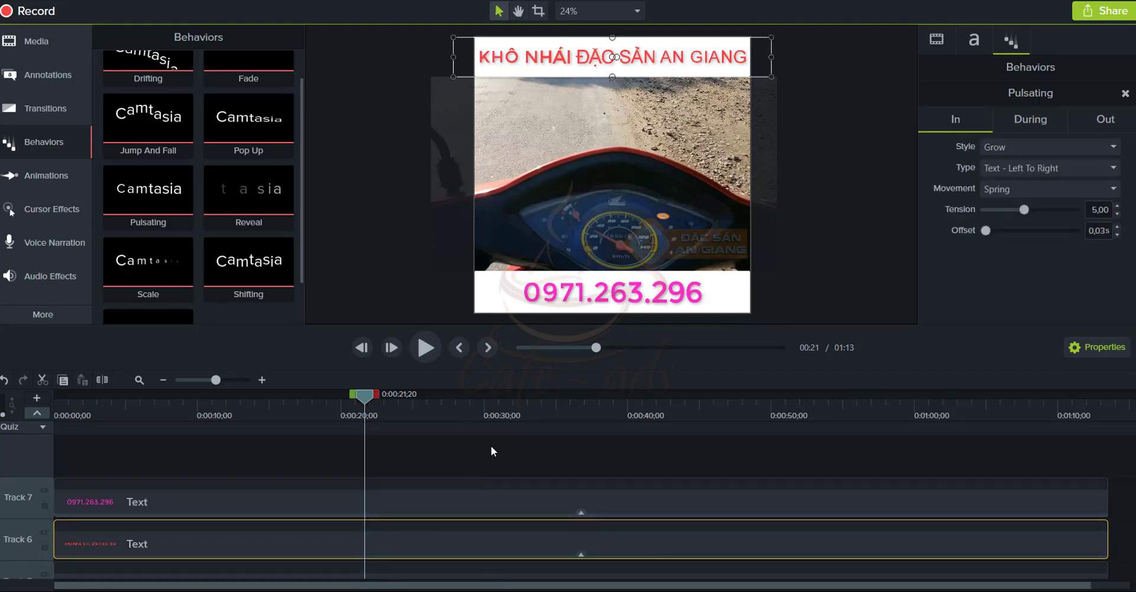
pyautogui.click(609, 174)
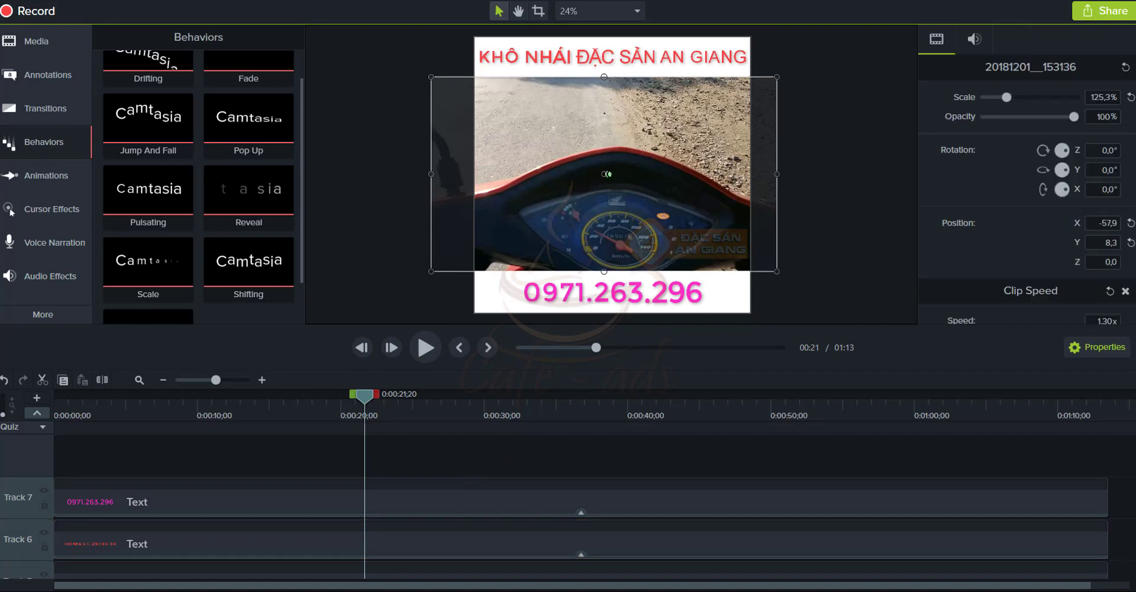
pyautogui.click(708, 251)
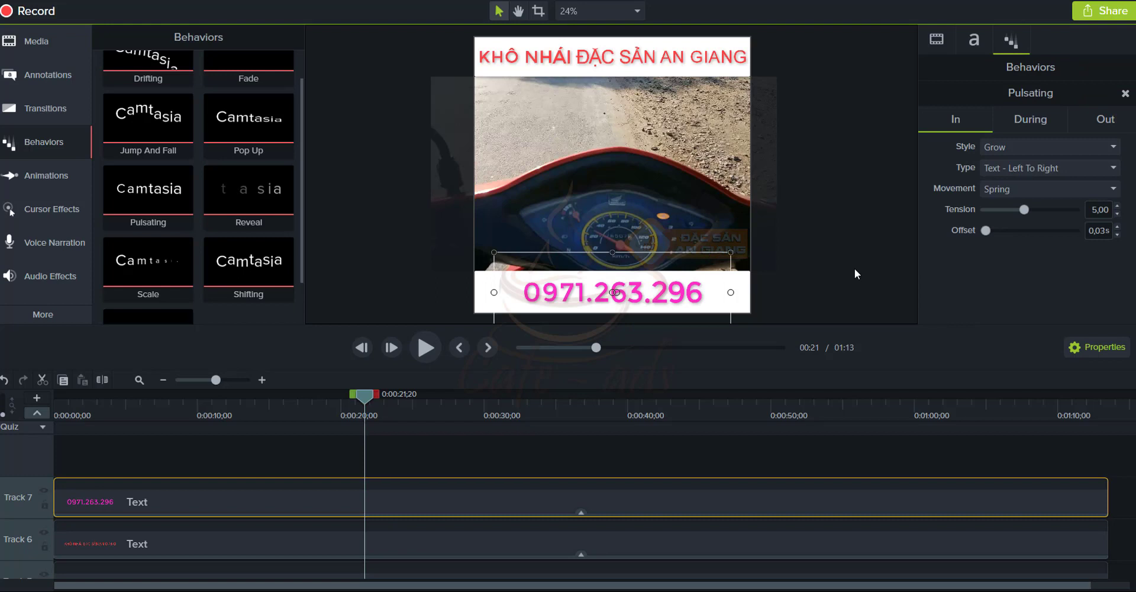
pyautogui.click(726, 239)
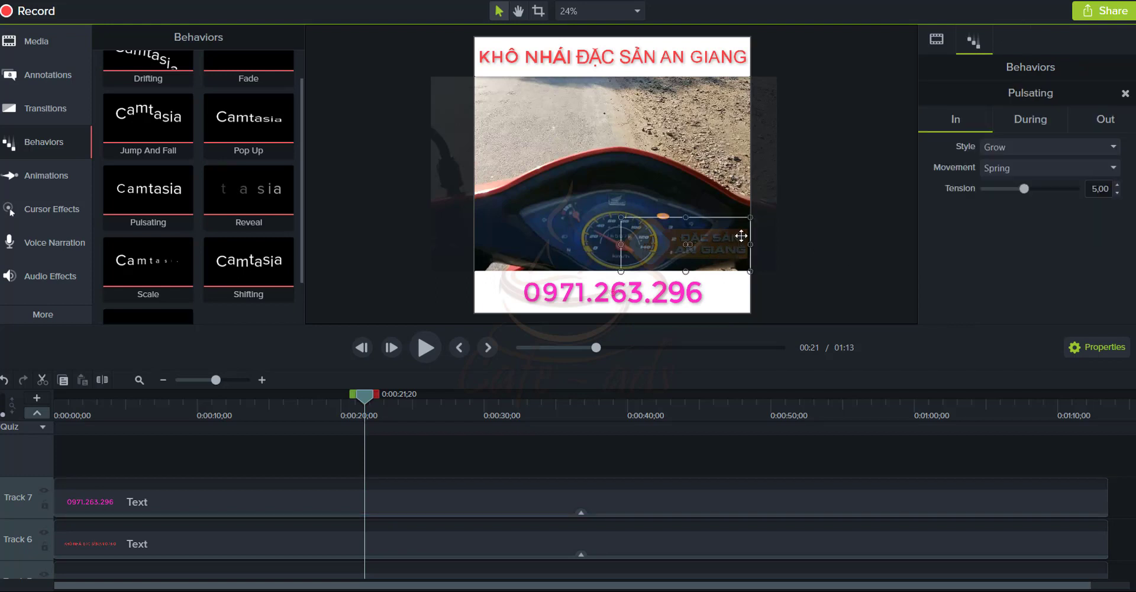
pyautogui.click(667, 183)
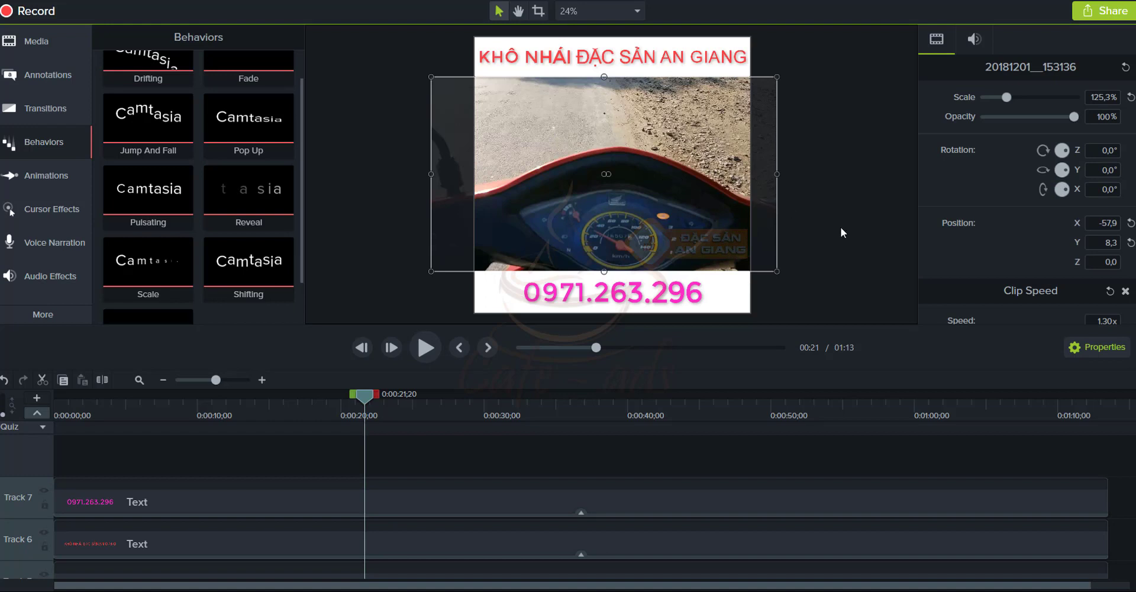
# Select the Alan Walker music clip, set the canvas zoom to Fit, and open File
pyautogui.scroll(-3, 981, 244)
pyautogui.scroll(-3, 349, 489)
pyautogui.scroll(-1, 256, 524)
pyautogui.click(254, 523)
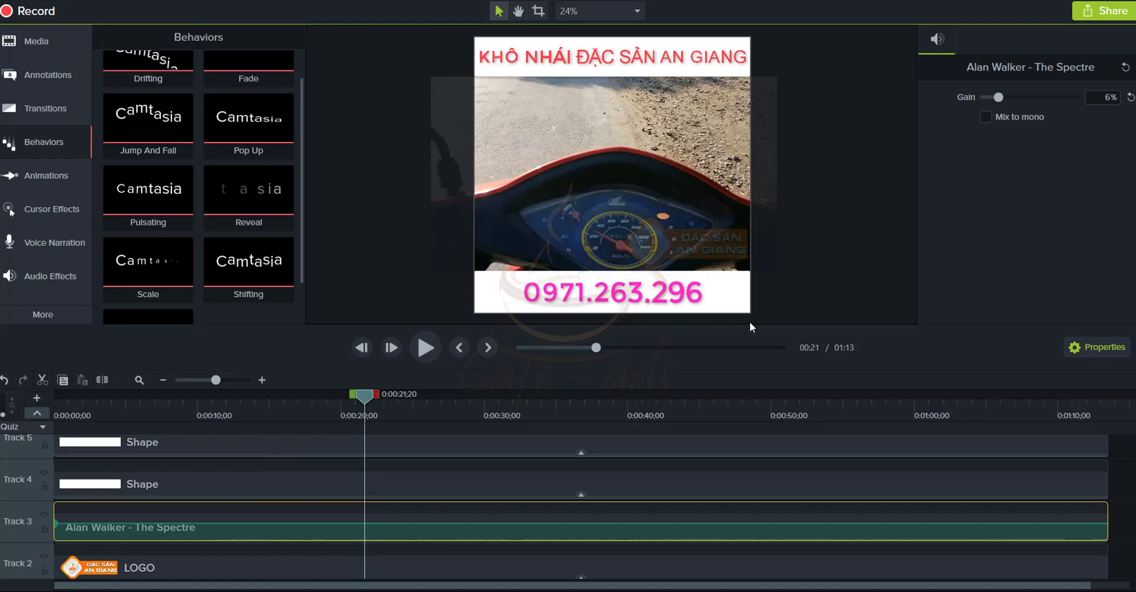
pyautogui.scroll(2, 750, 321)
pyautogui.scroll(-4, 748, 318)
pyautogui.click(576, 11)
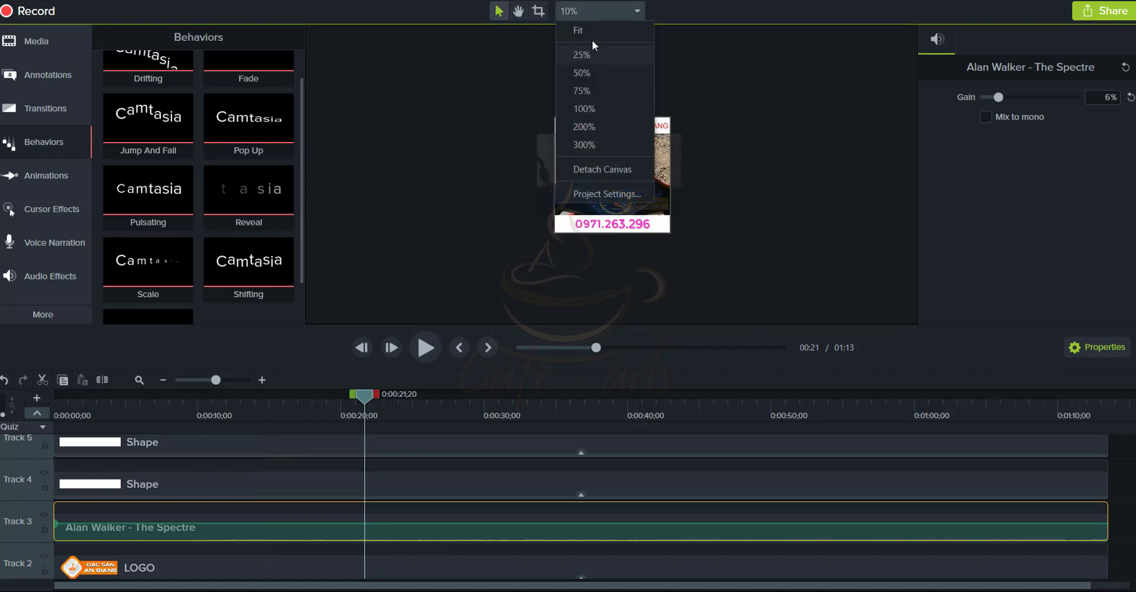
pyautogui.click(594, 34)
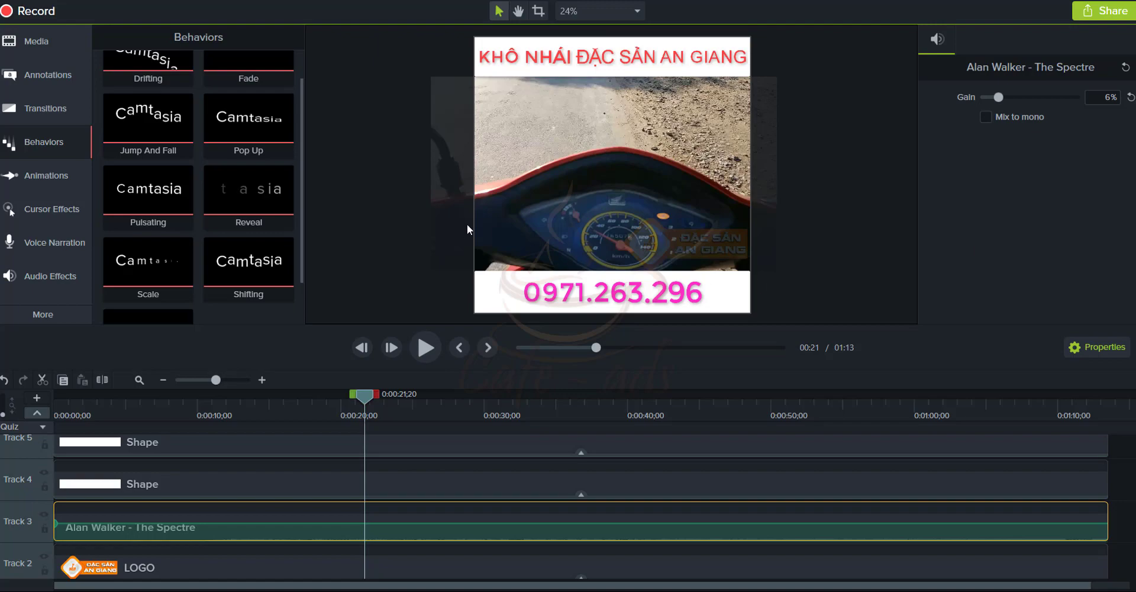
pyautogui.click(24, 2)
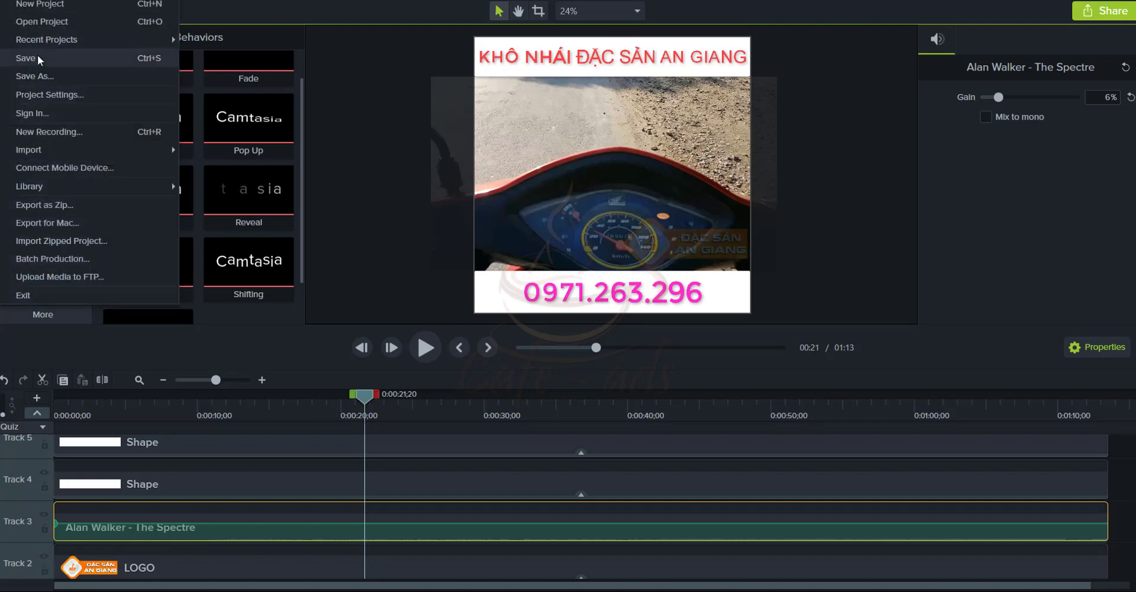
# Save the project and start a Share > Local File production, dismissing the activation warning
pyautogui.click(37, 57)
pyautogui.click(723, 543)
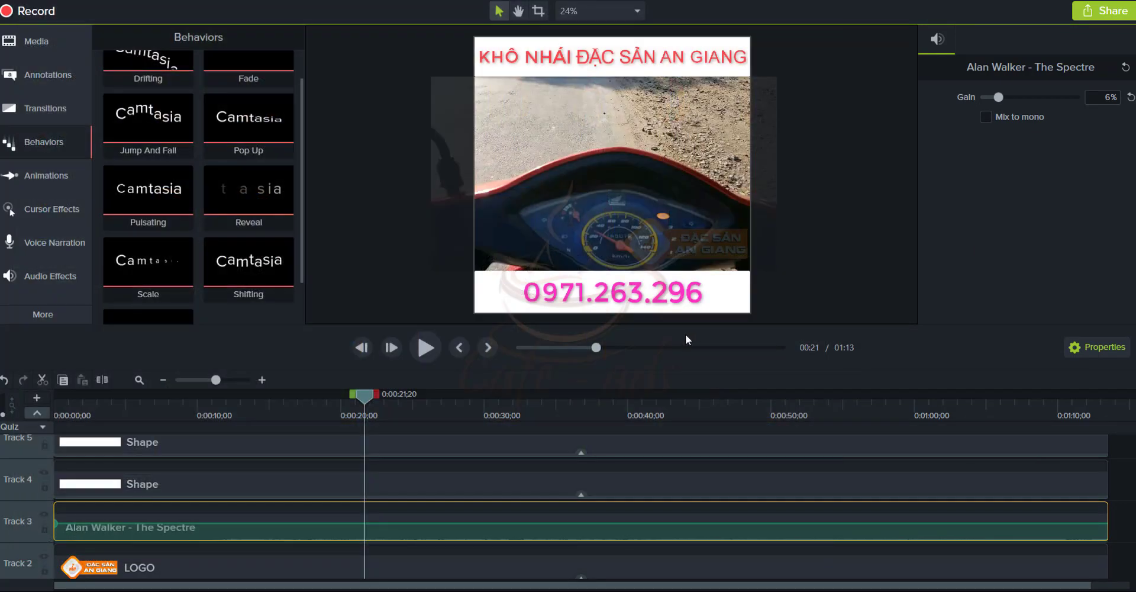
pyautogui.click(1098, 18)
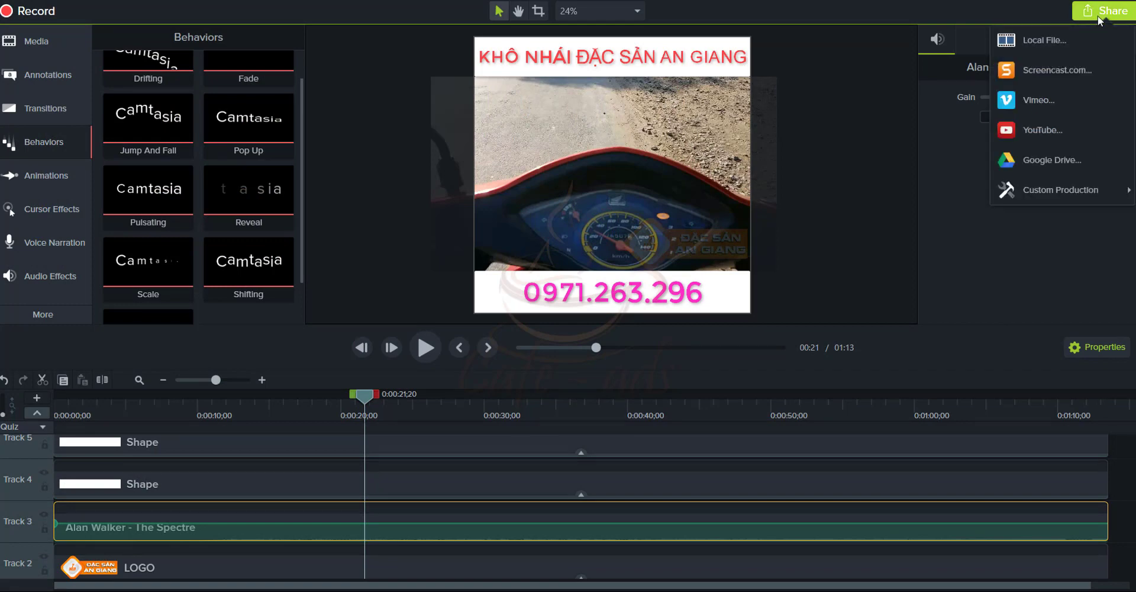
pyautogui.click(1050, 40)
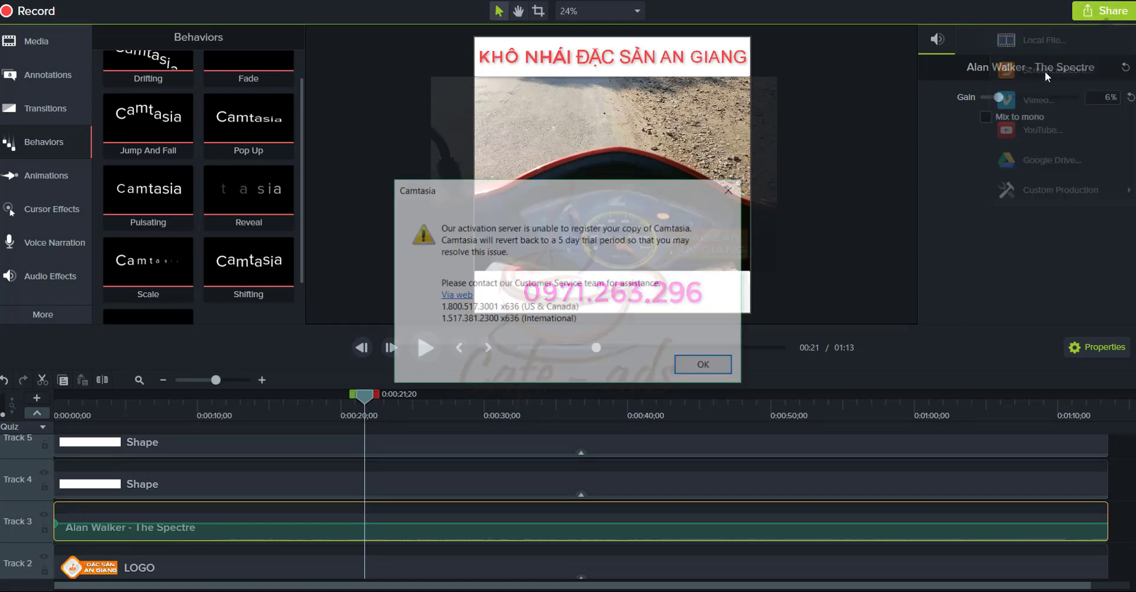
pyautogui.click(694, 372)
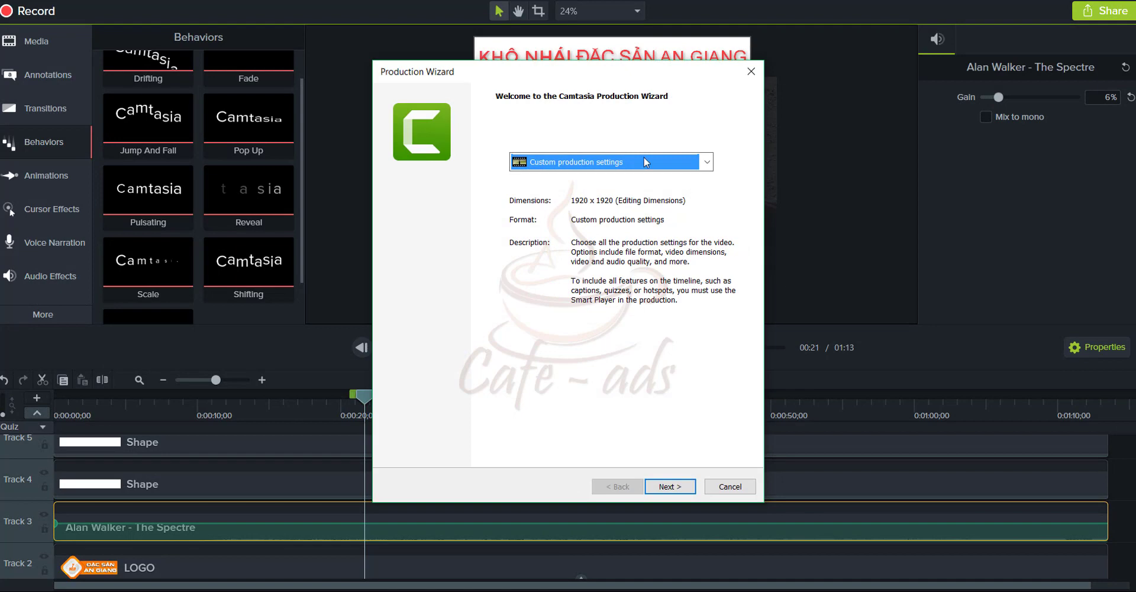
# Pick the MP4 with Smart Player (up to 1080p) preset, advance, then close the wizard
pyautogui.click(643, 159)
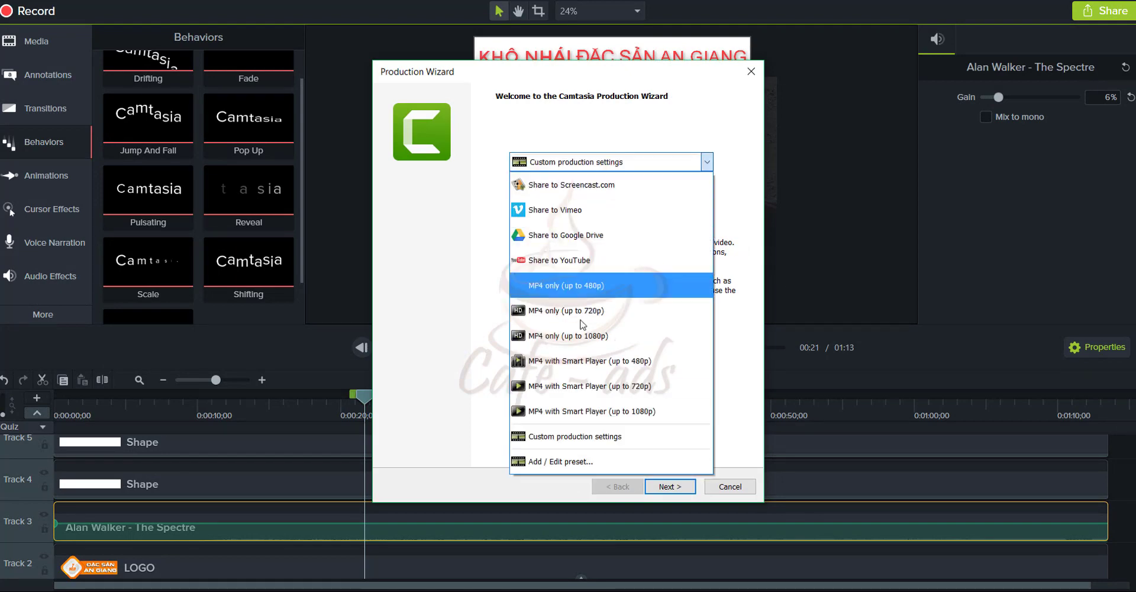
pyautogui.click(602, 408)
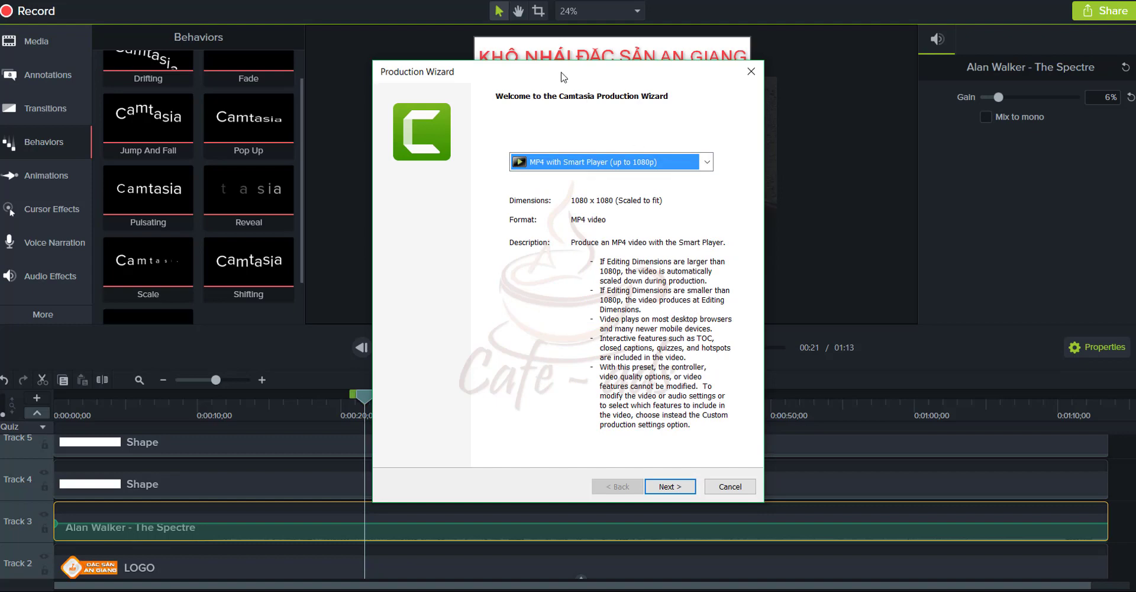
pyautogui.click(668, 486)
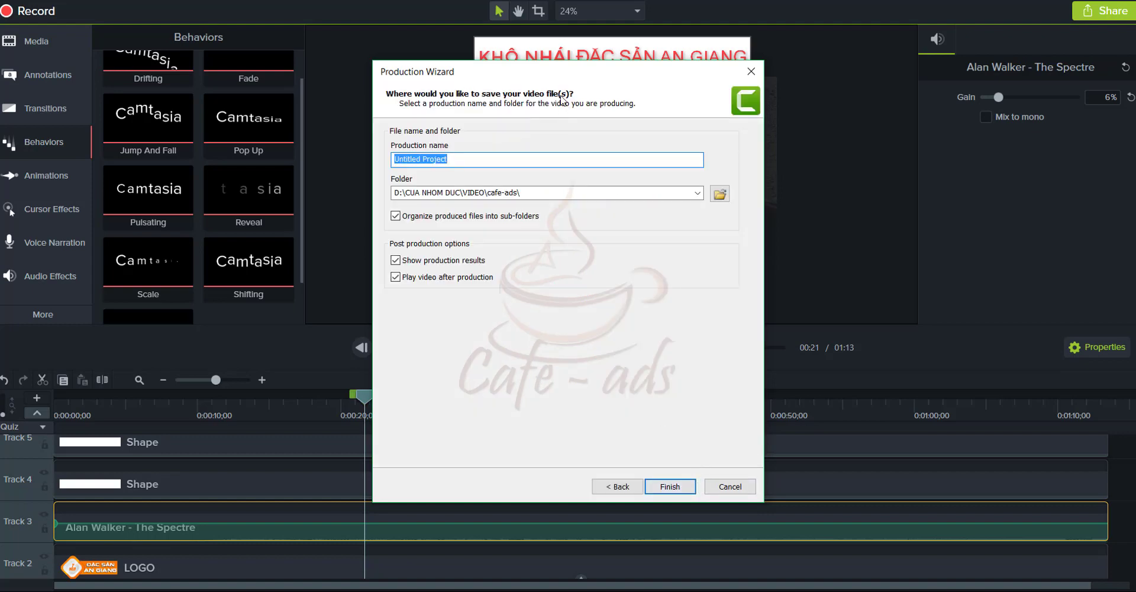
pyautogui.press('Tab')
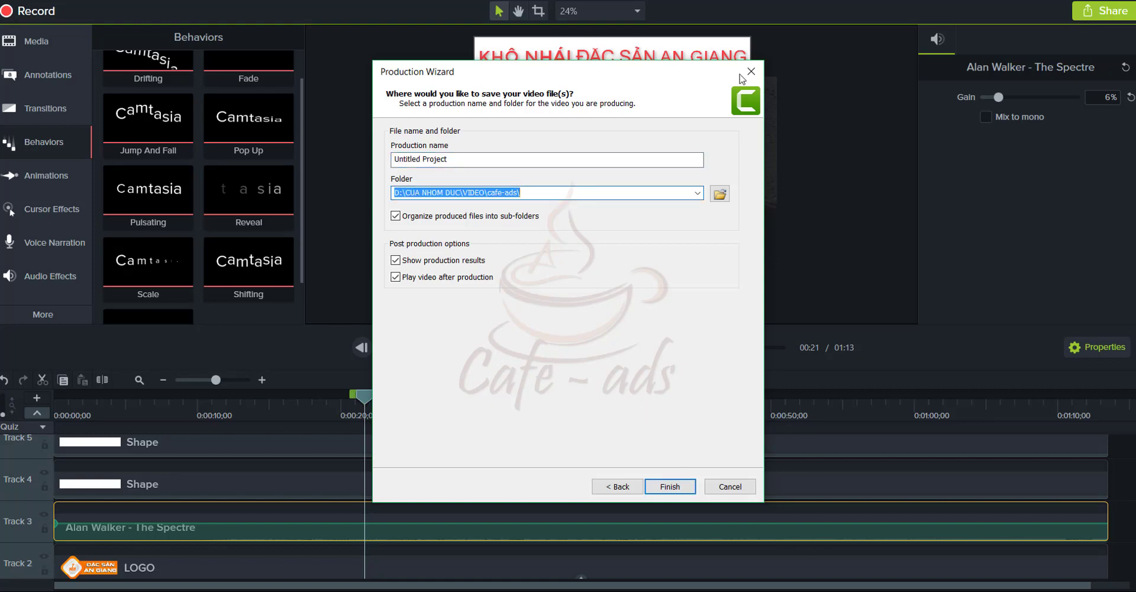
pyautogui.press('Escape')
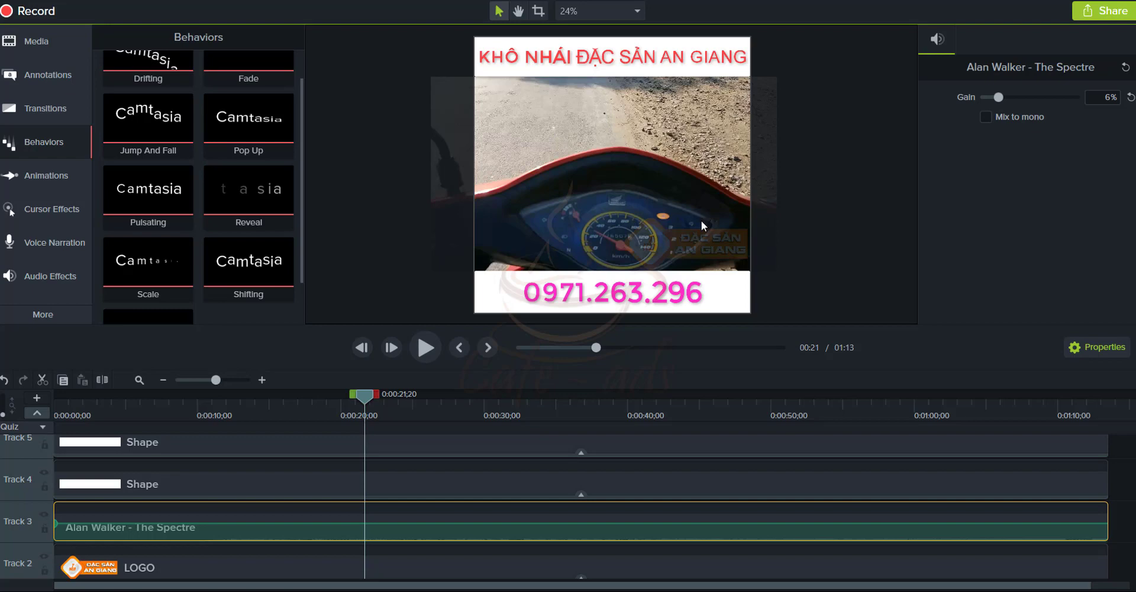
# Resize the motorbike video slightly and nudge it to a new position in the frame
pyautogui.click(648, 151)
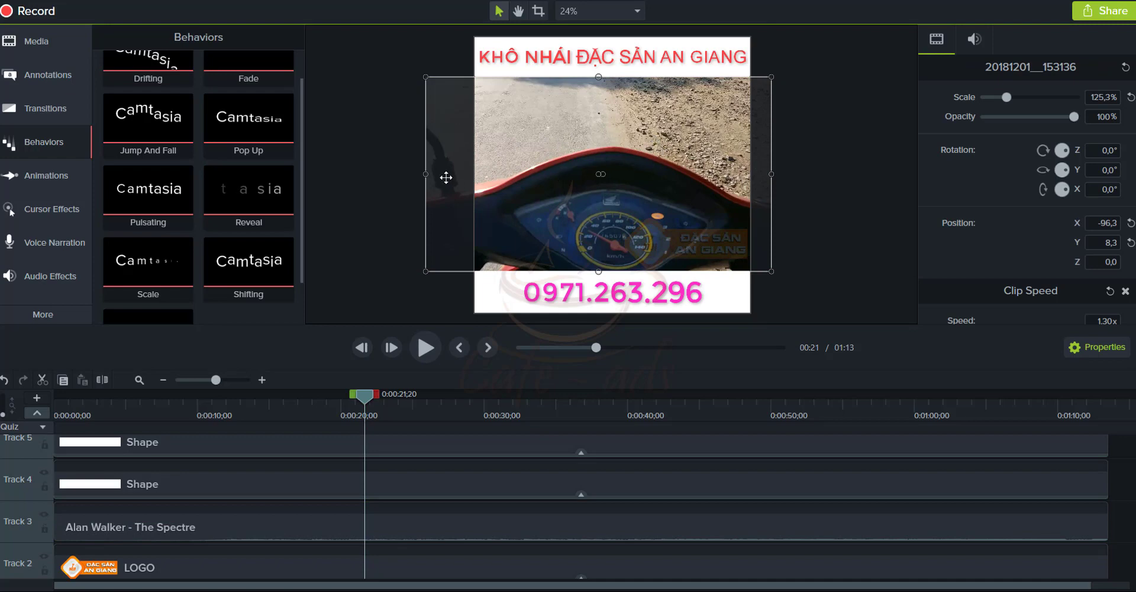
pyautogui.moveTo(426, 173); pyautogui.dragTo(429, 198)
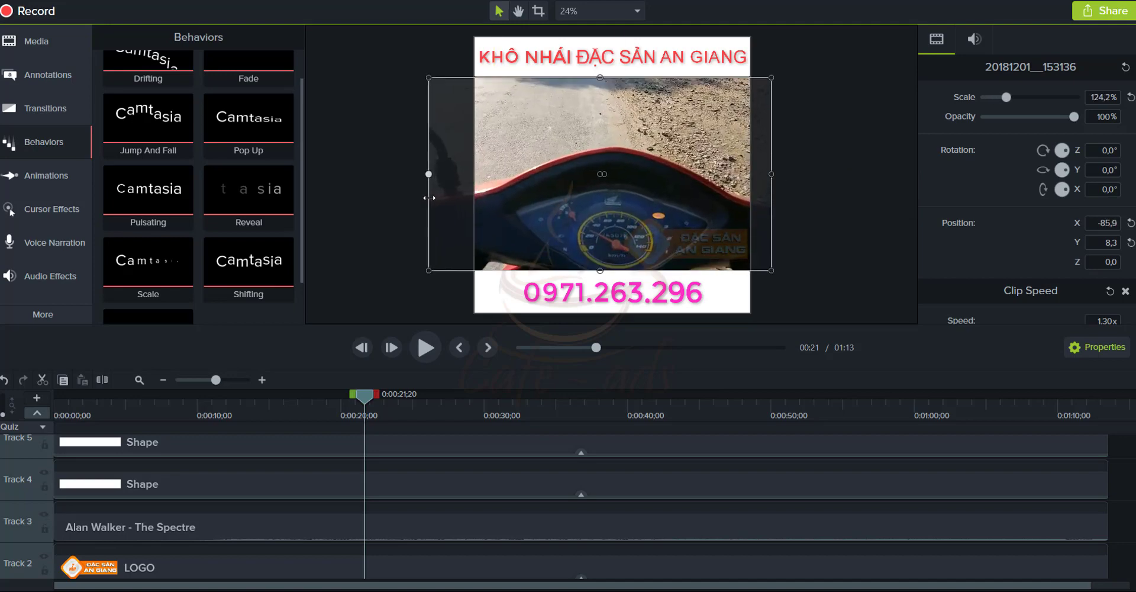
pyautogui.moveTo(687, 206); pyautogui.dragTo(692, 202)
pyautogui.scroll(-1, 320, 562)
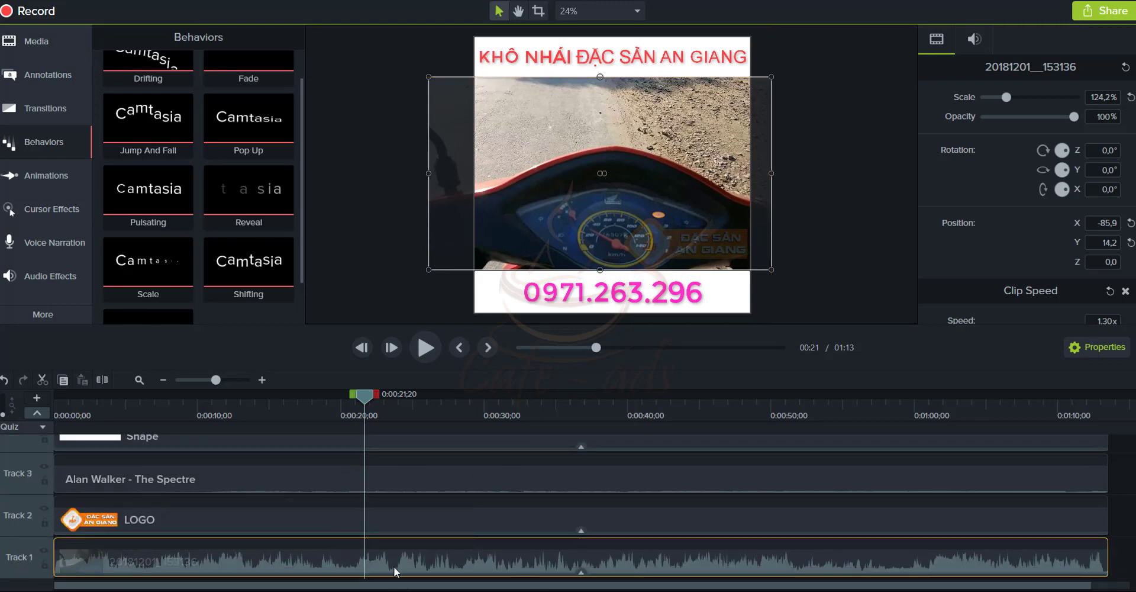
# Apply Pulsating to the Track 1 clip, preview it, and fine-tune the video's corners
pyautogui.moveTo(125, 194); pyautogui.dragTo(225, 550)
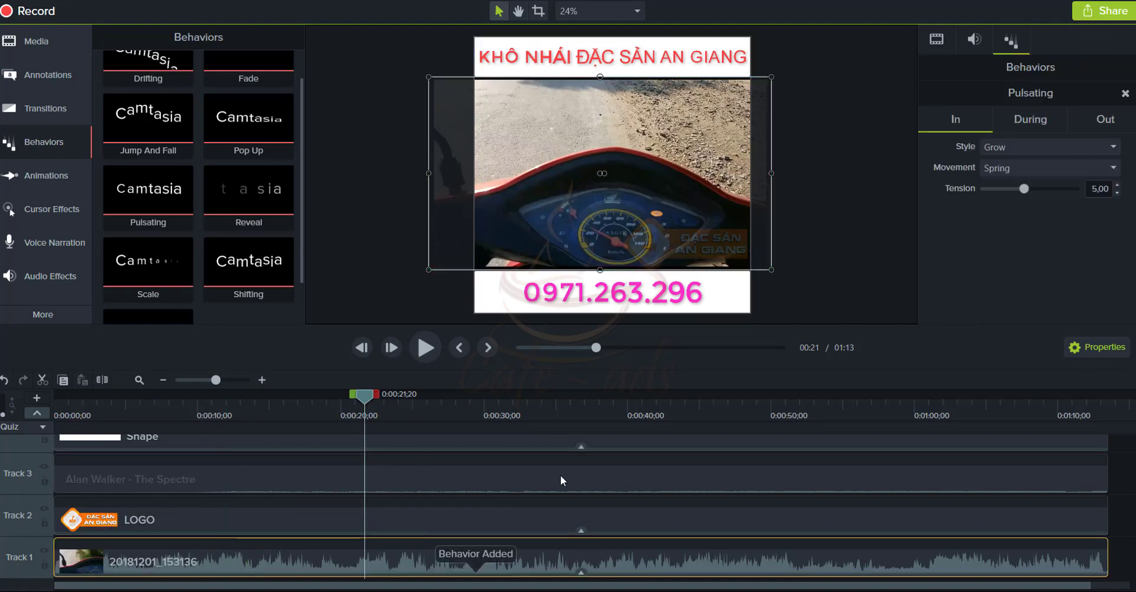
pyautogui.press('space')
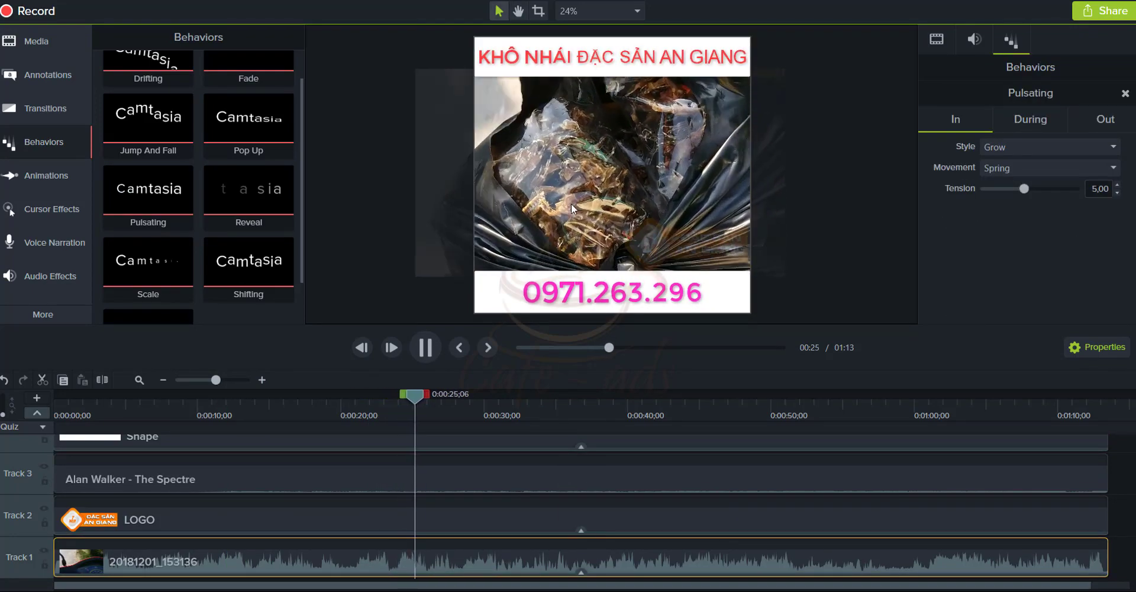
pyautogui.press('space')
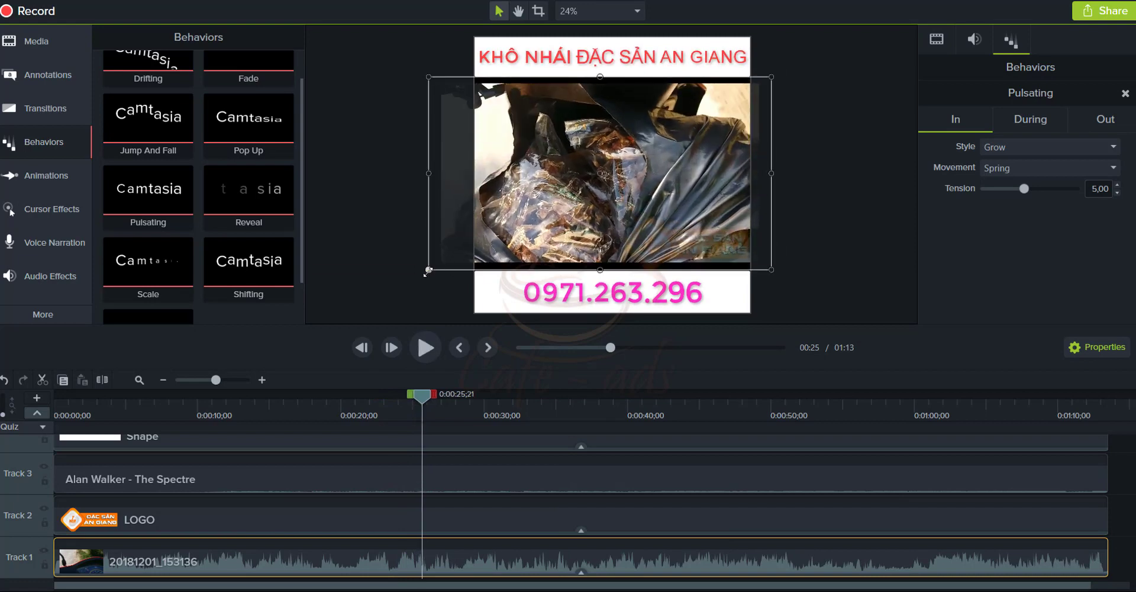
pyautogui.moveTo(429, 270); pyautogui.dragTo(412, 278)
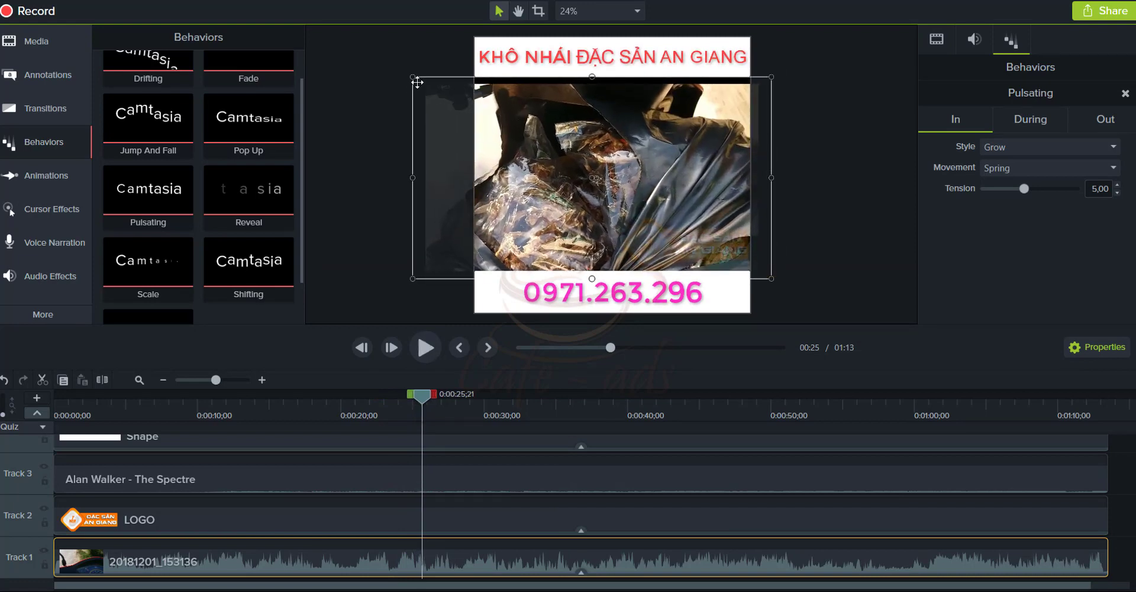
pyautogui.moveTo(406, 73); pyautogui.dragTo(402, 71)
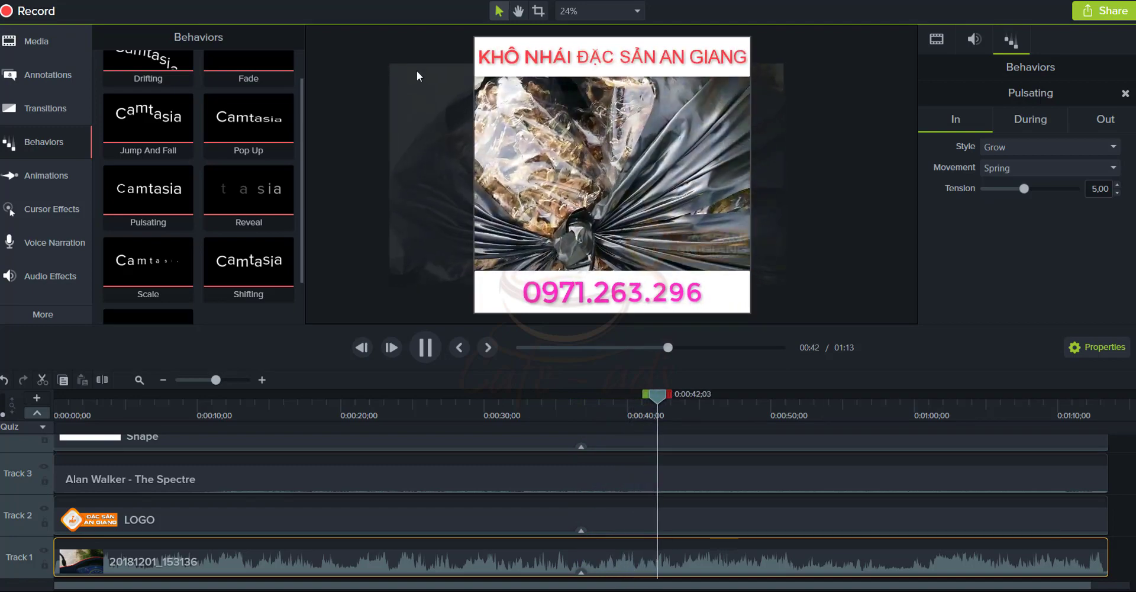
pyautogui.click(572, 206)
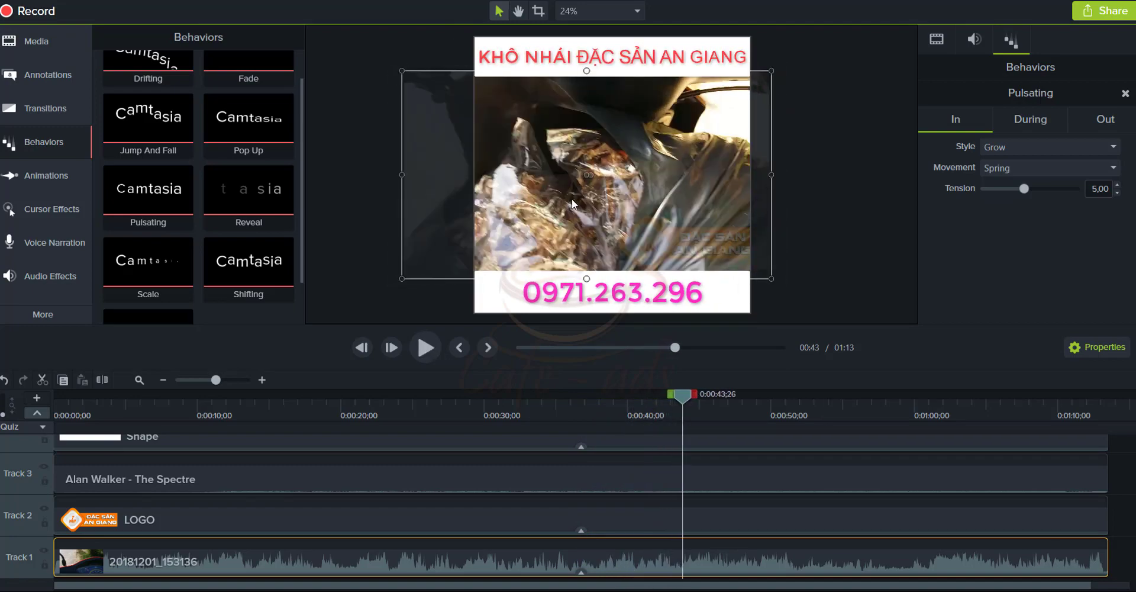